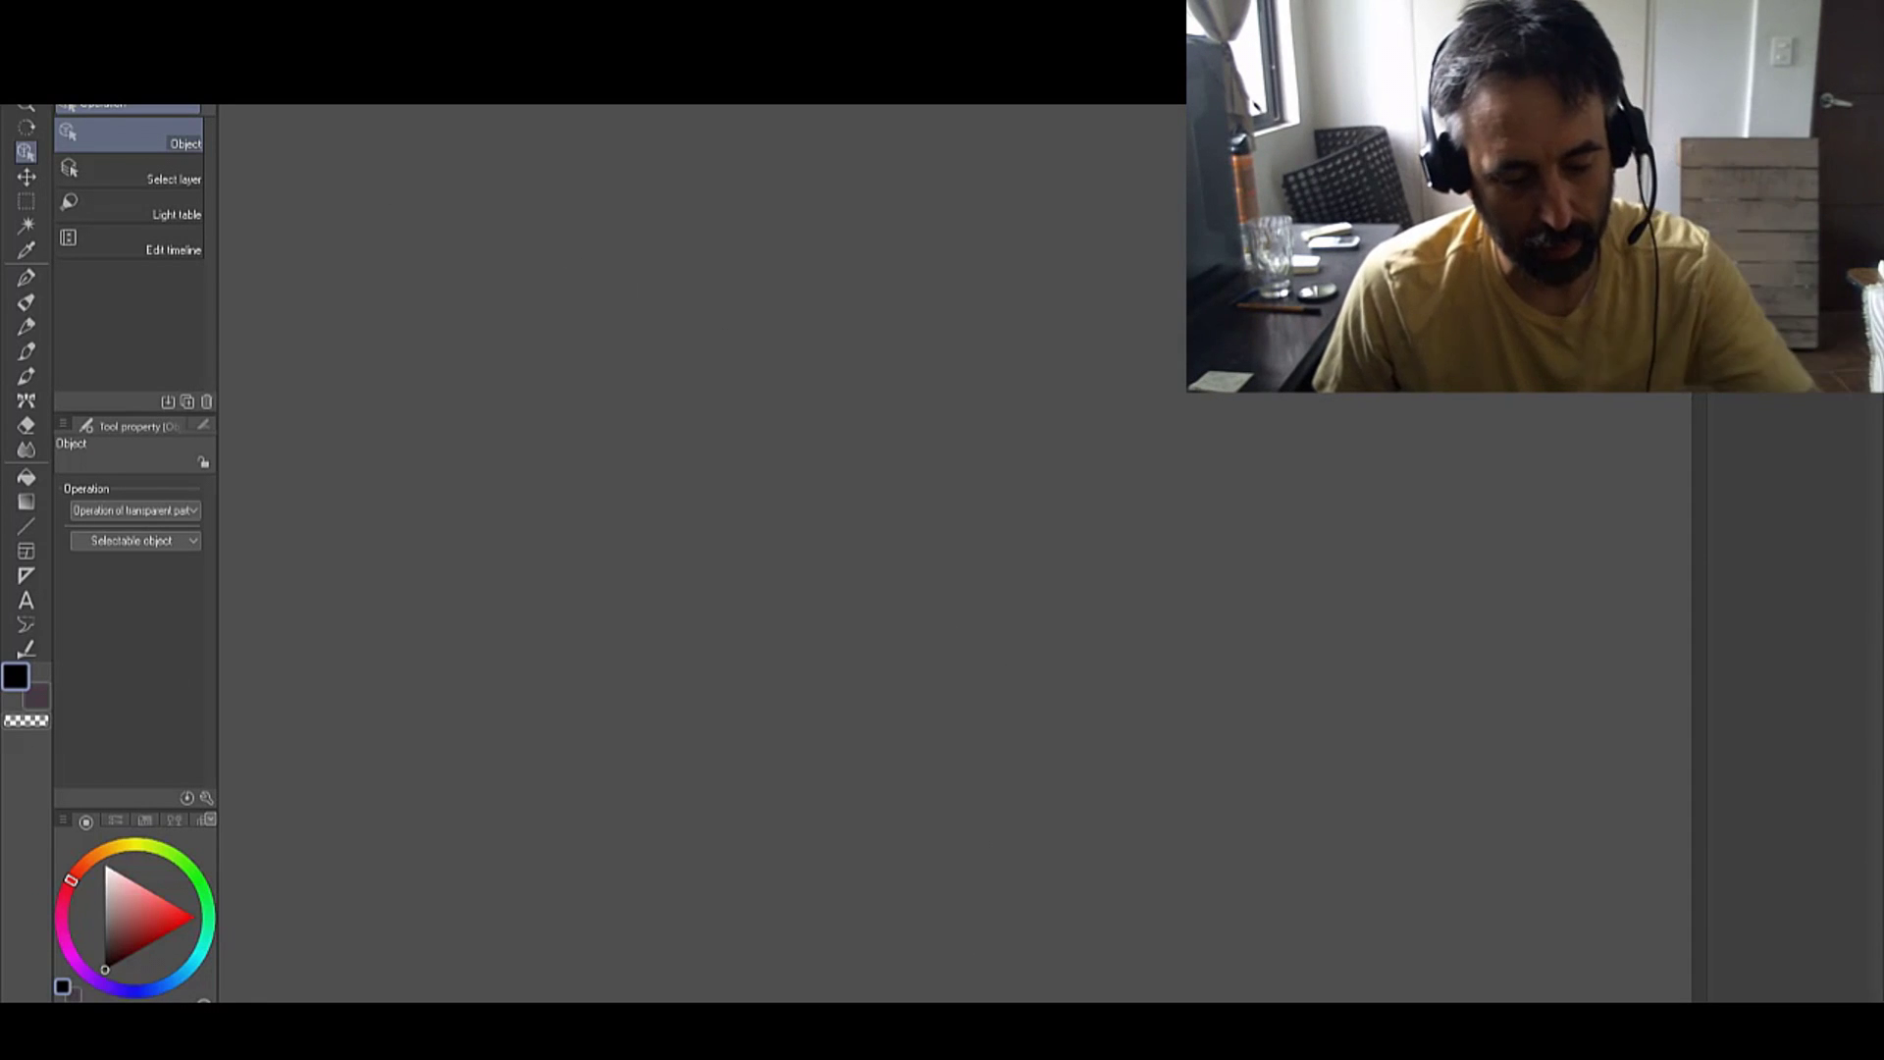
Step: Create a new blank canvas, then switch to the Pinterest 'anime how to draw hands' results
key(ctrl+n)
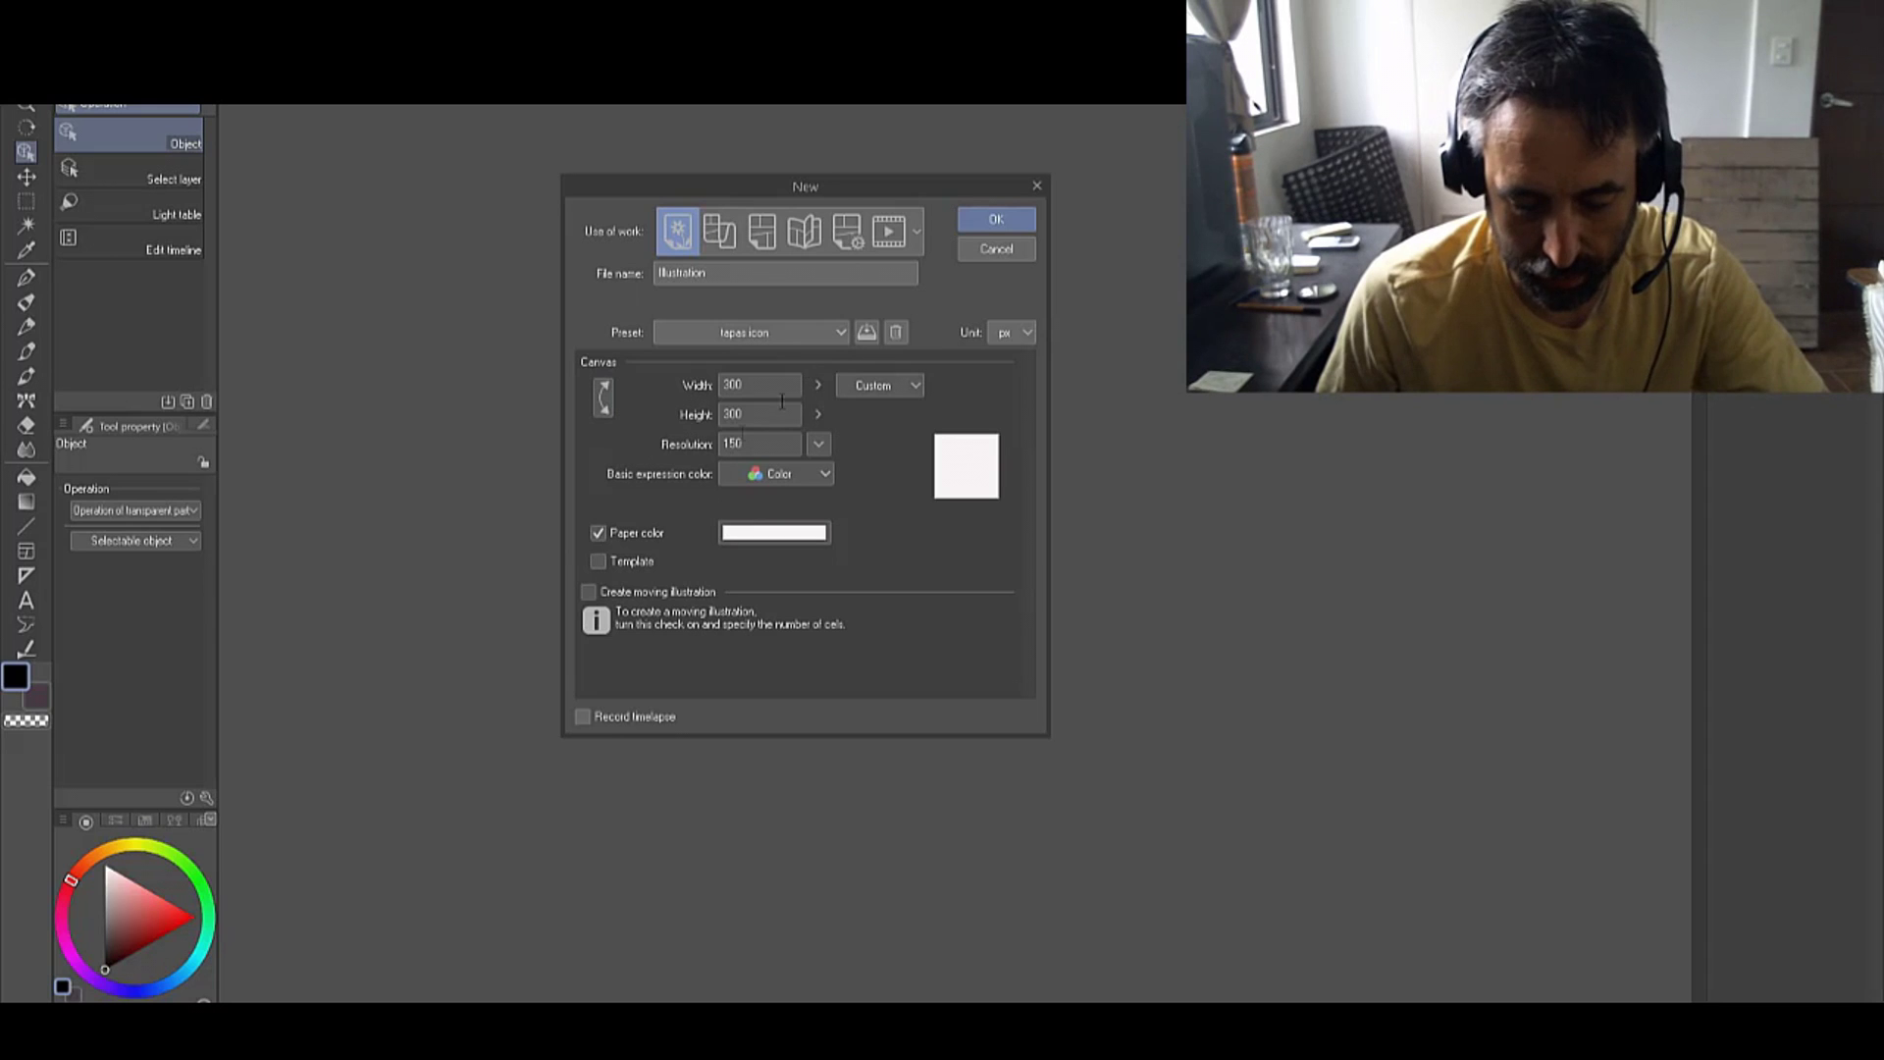
click(1006, 230)
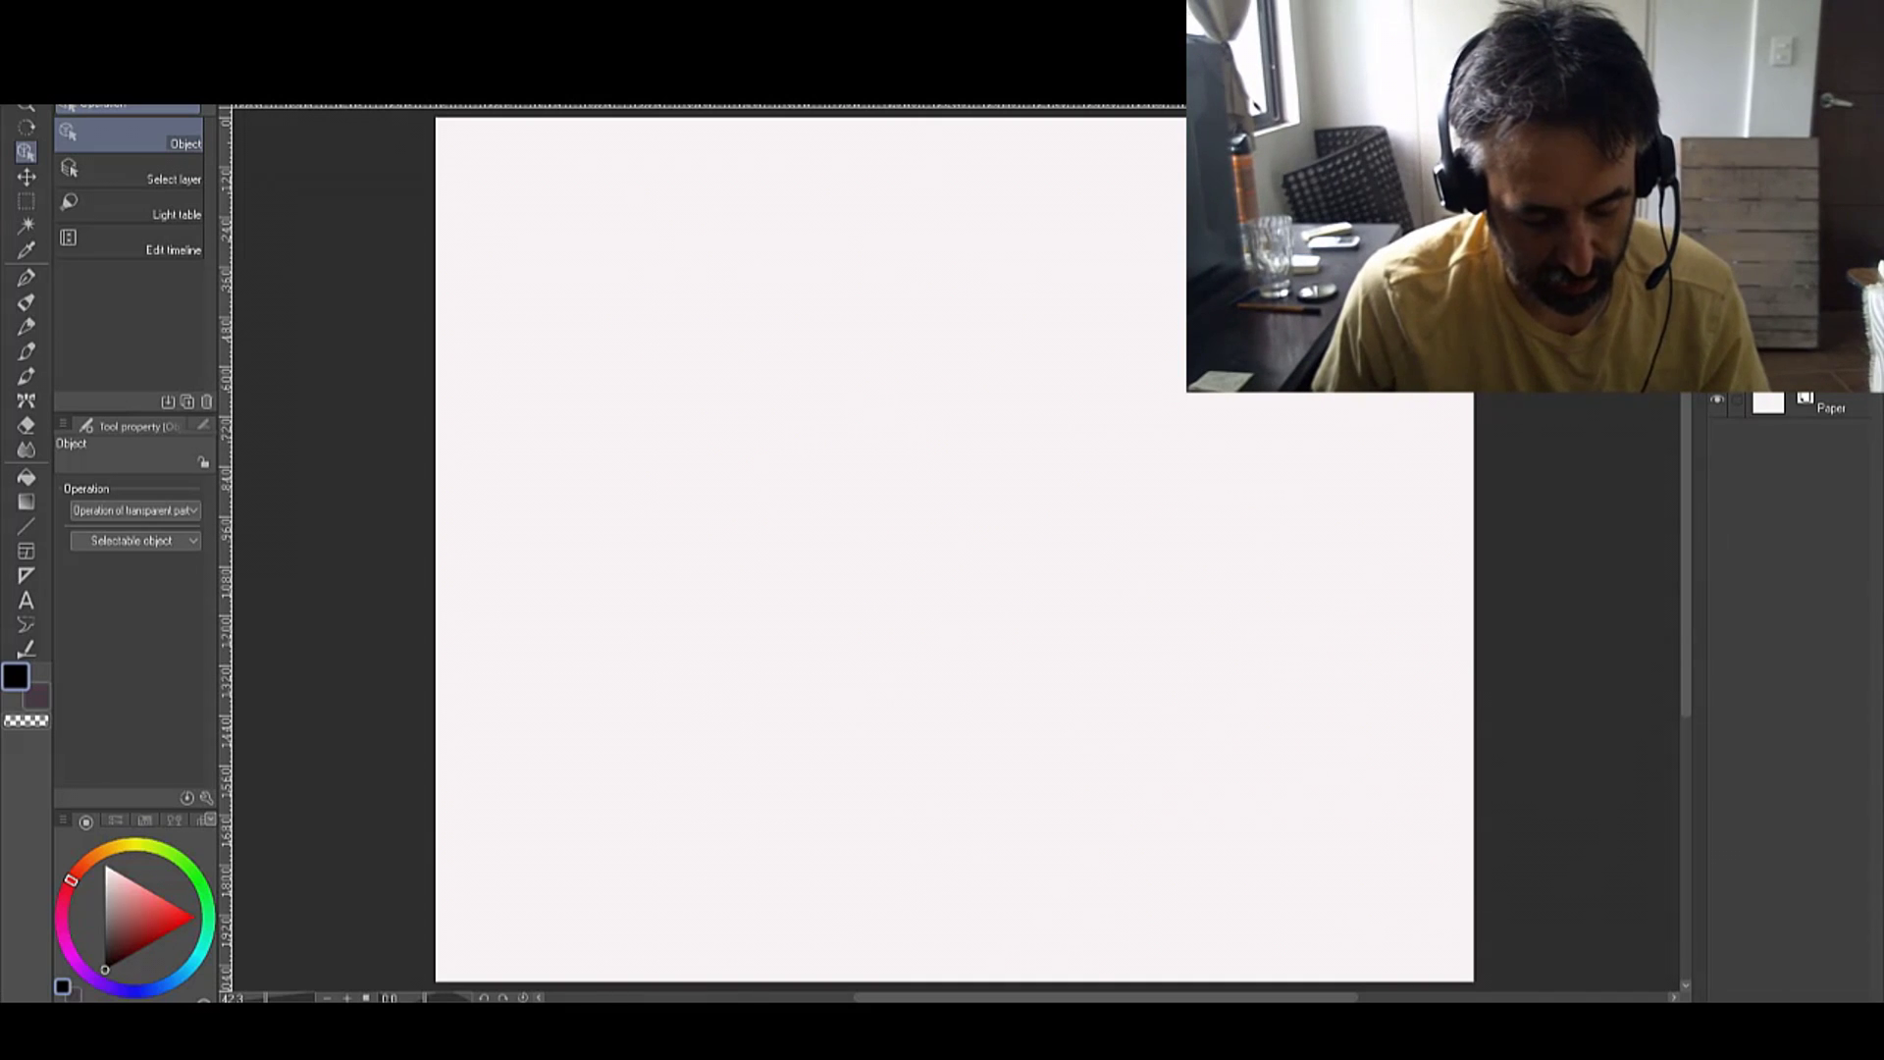
key(alt+Tab)
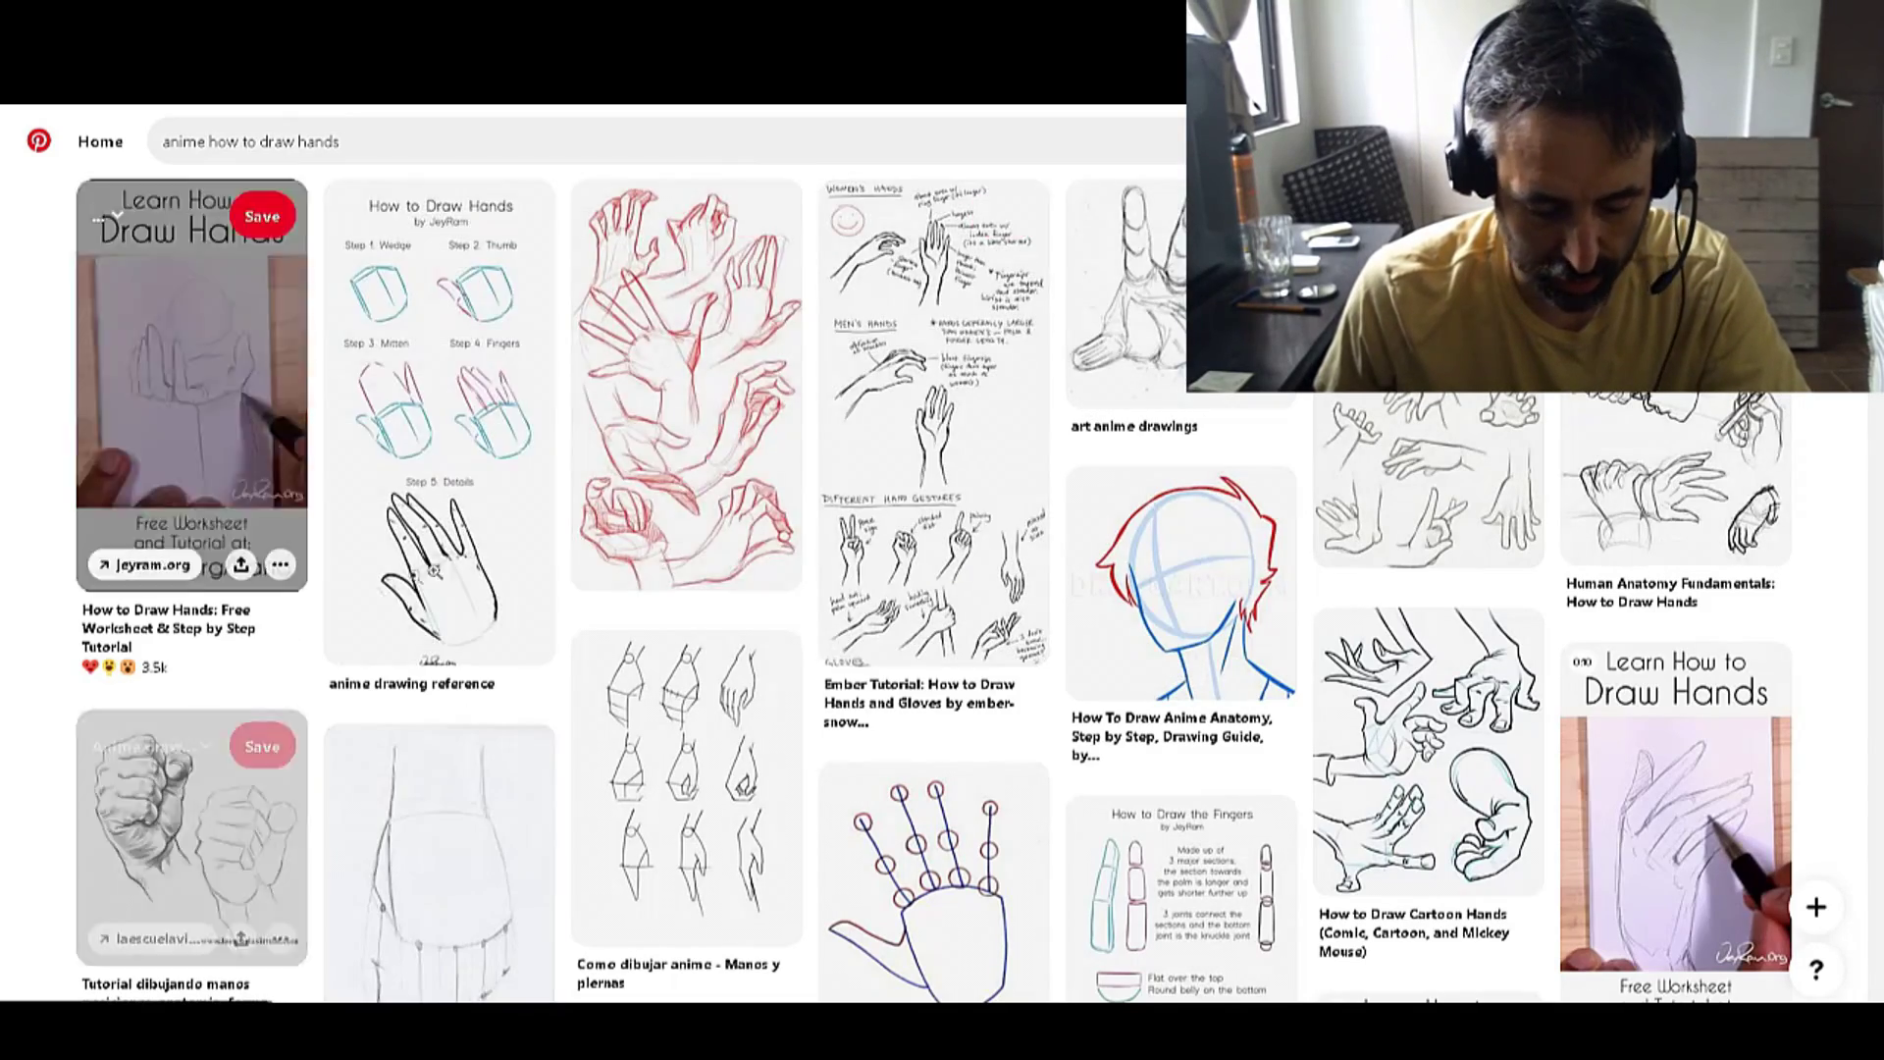
Step: Browse the 'Tutorial dibujando manos' and 'Game Of Hands' pins, ending on the fist drawing tutorial
scroll(1178, 864, down, 4)
scroll(196, 491, up, 4)
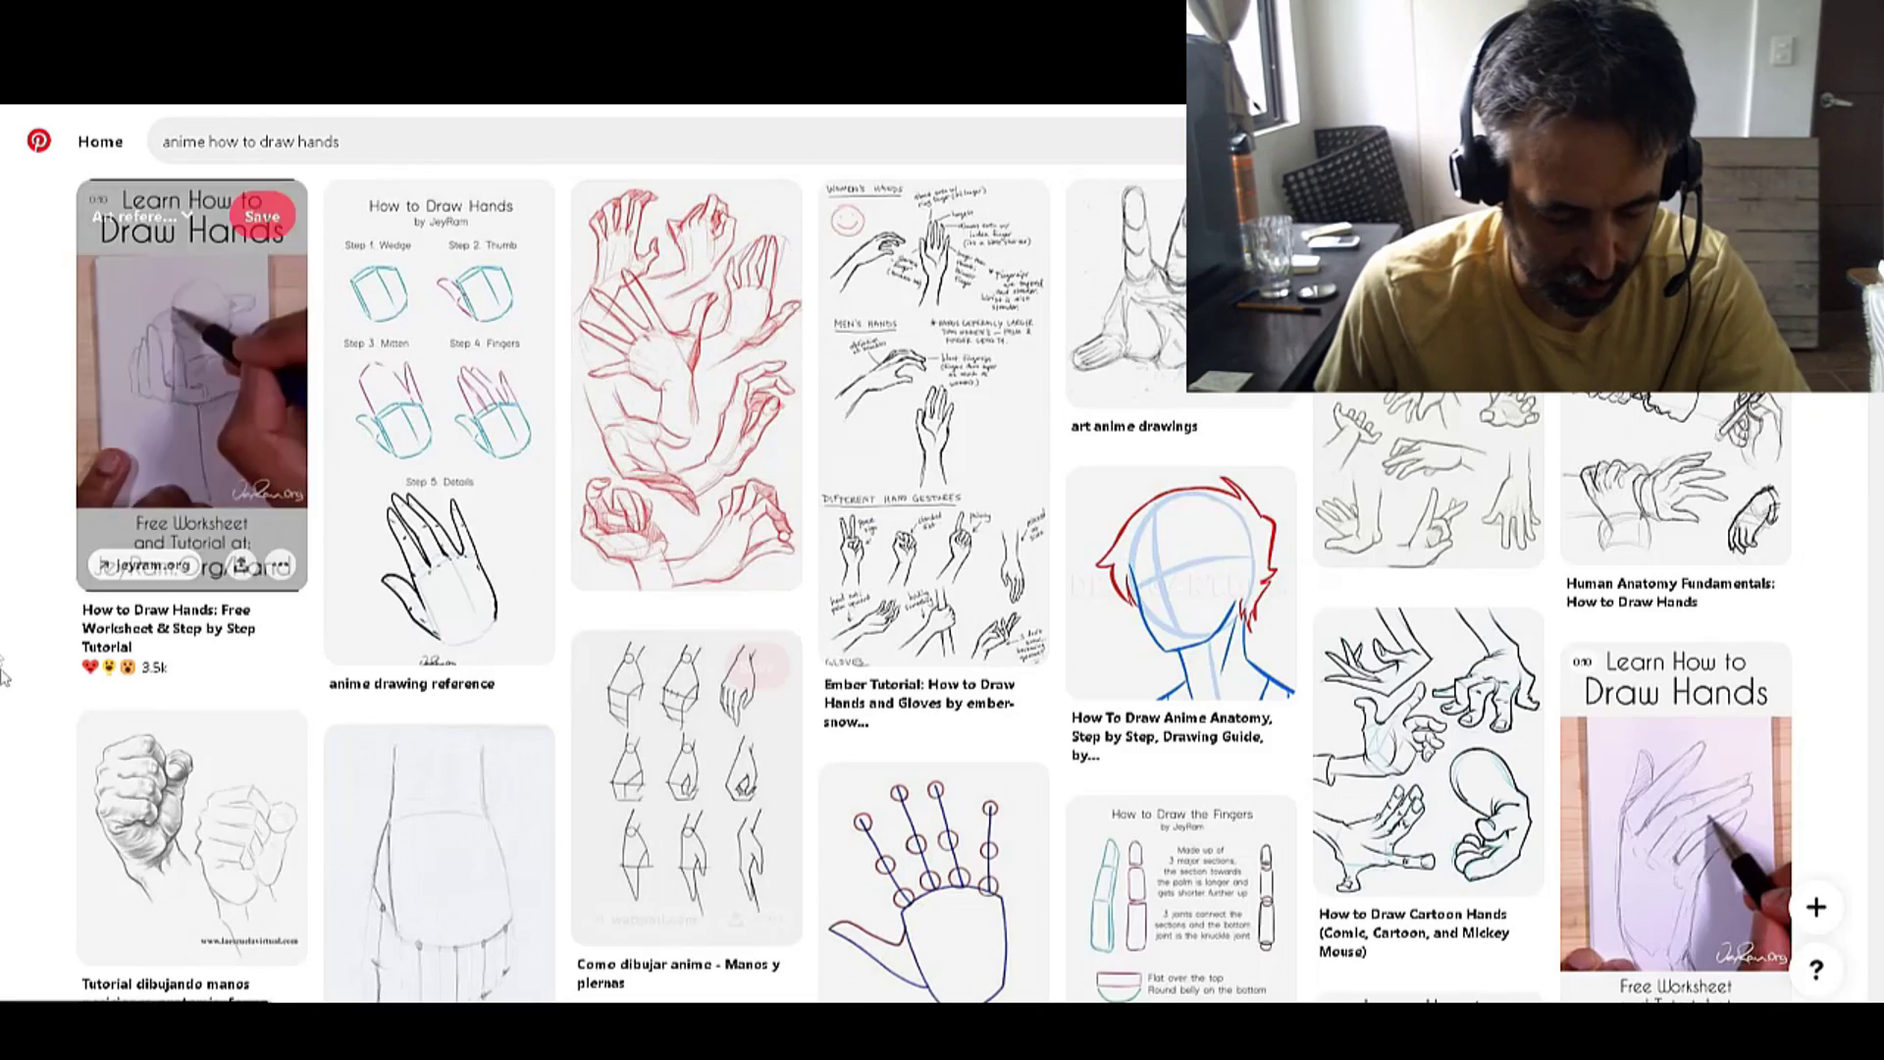
click(192, 834)
scroll(1177, 647, down, 5)
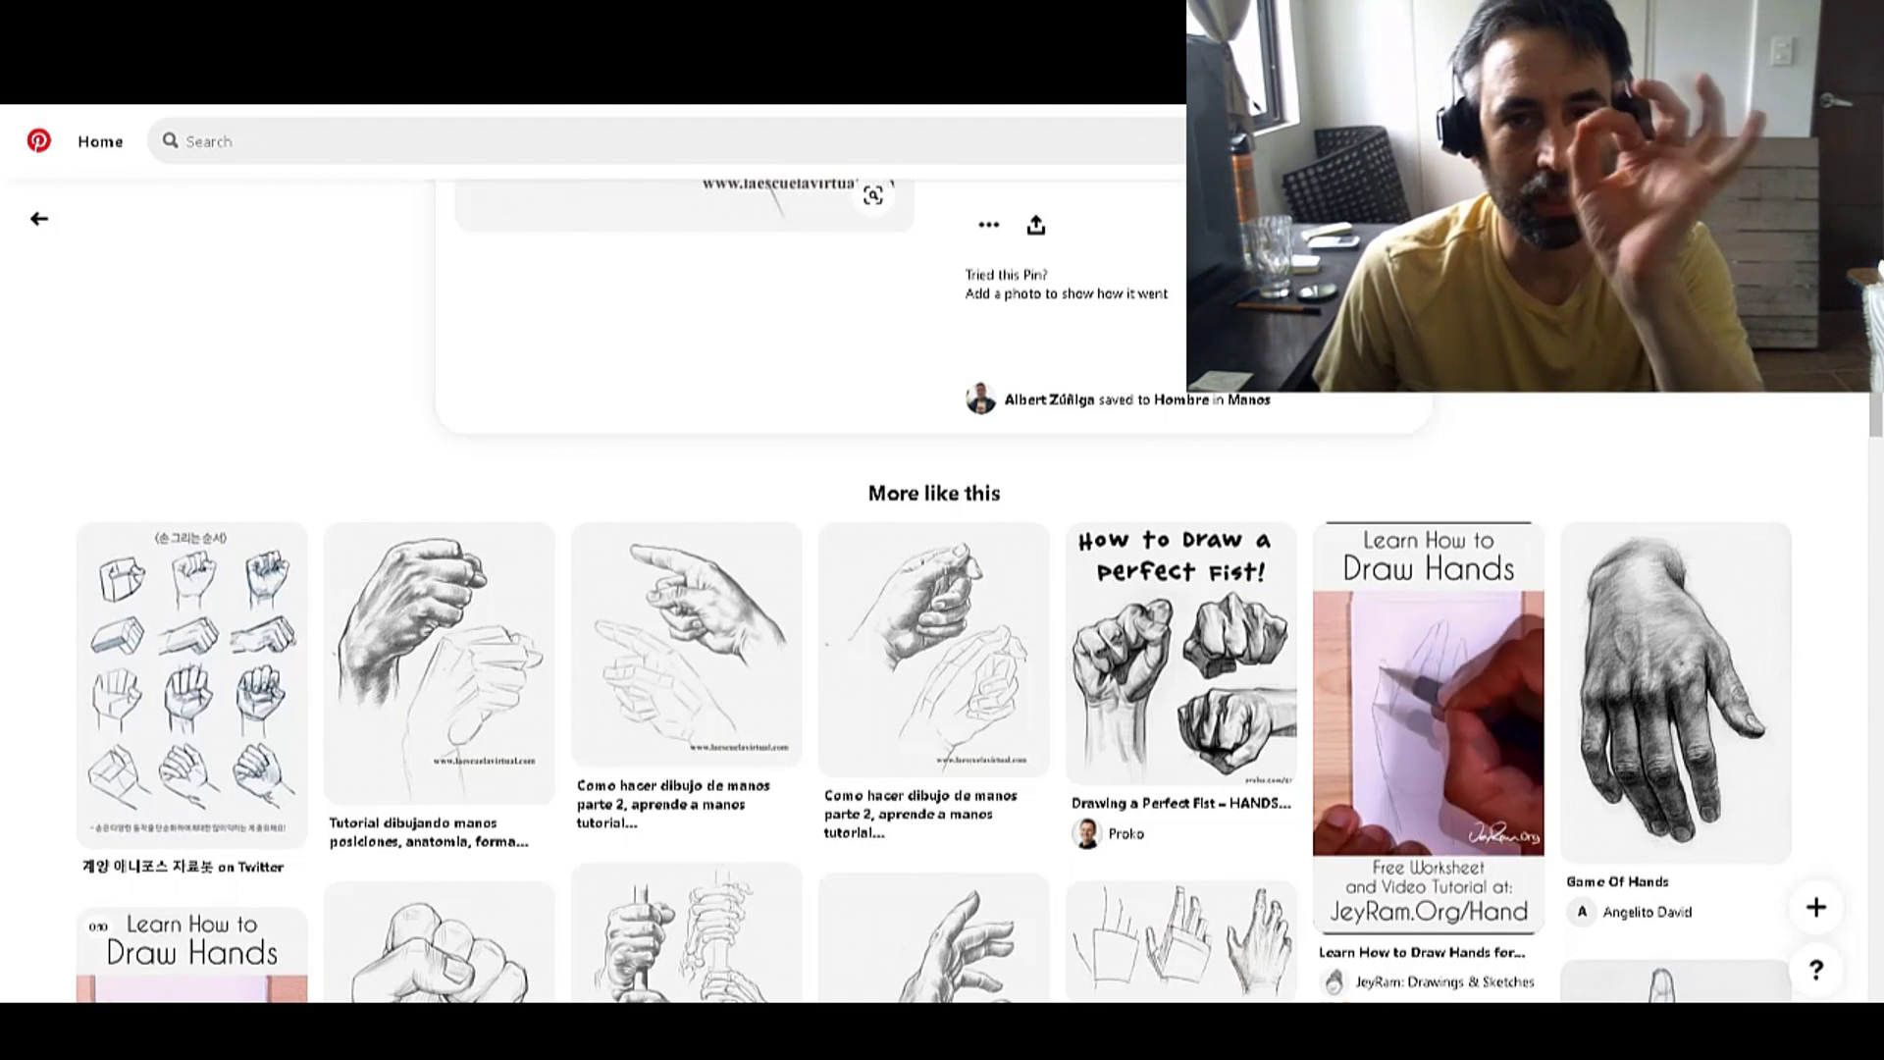
click(1669, 687)
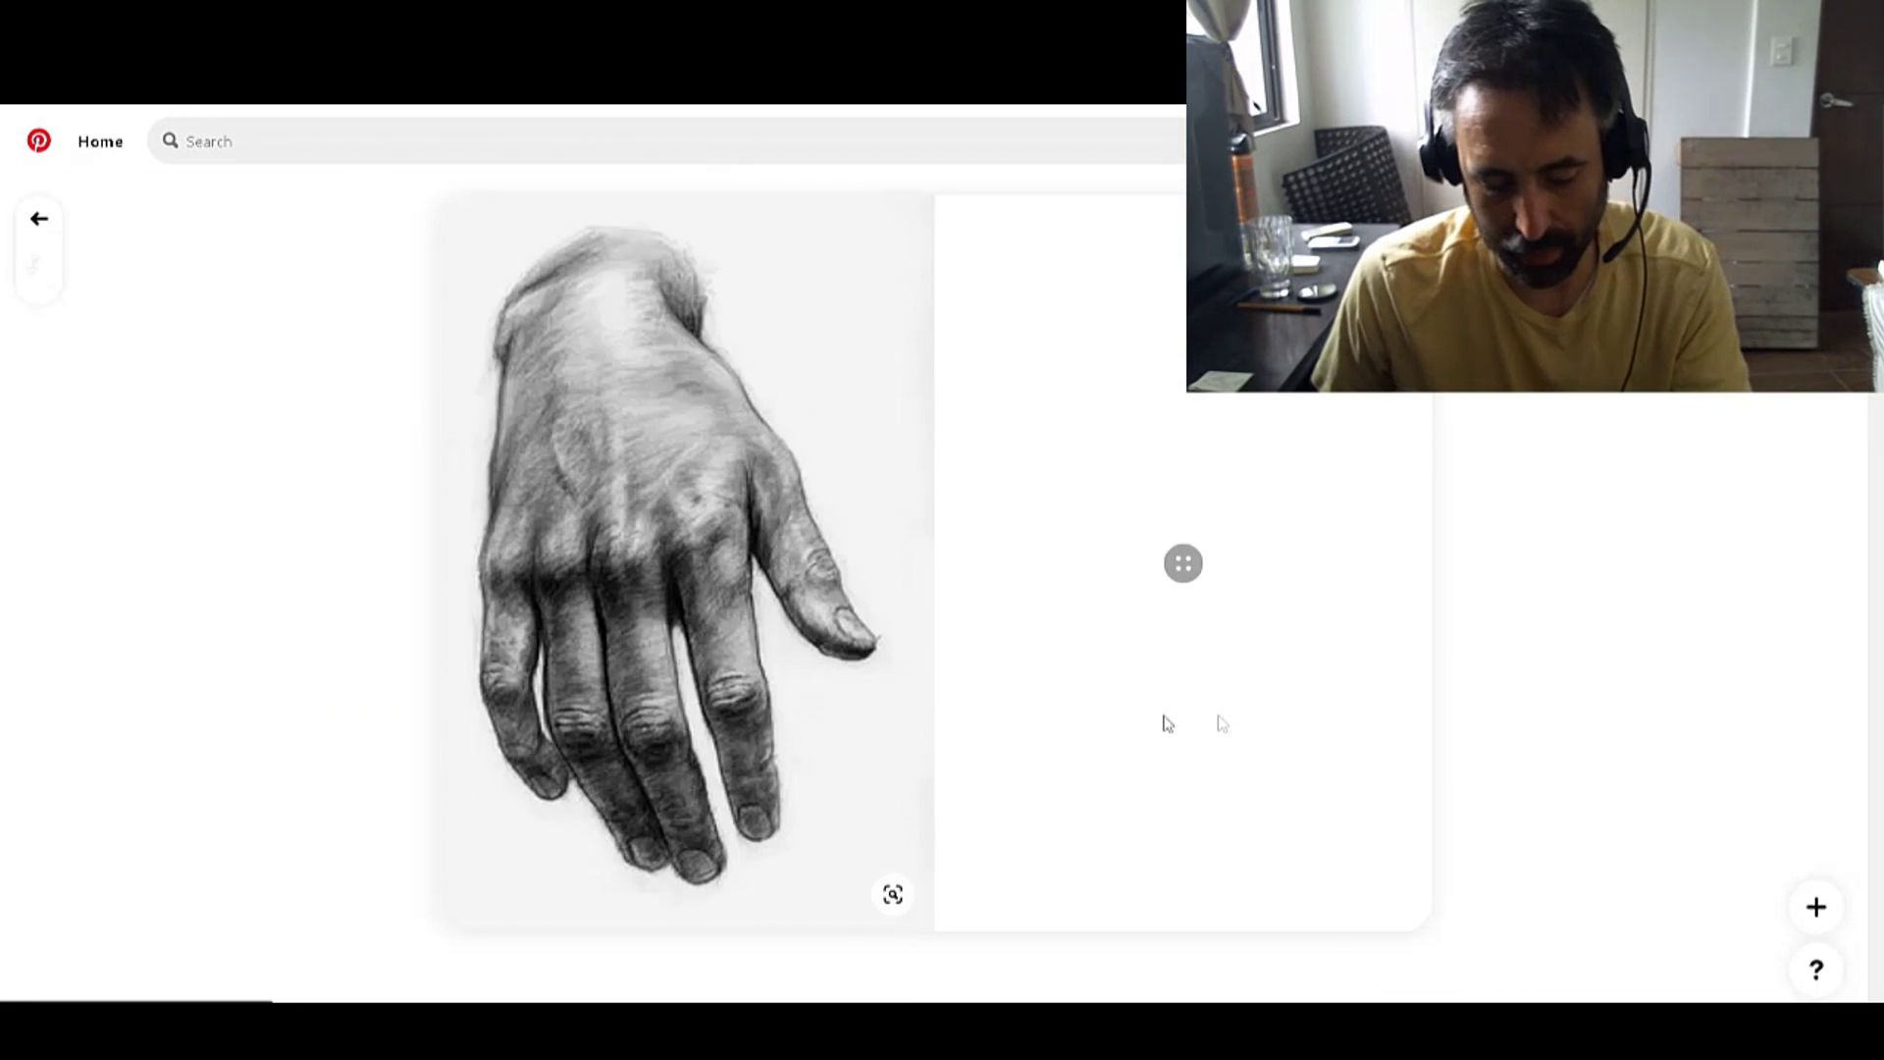
scroll(1033, 706, down, 5)
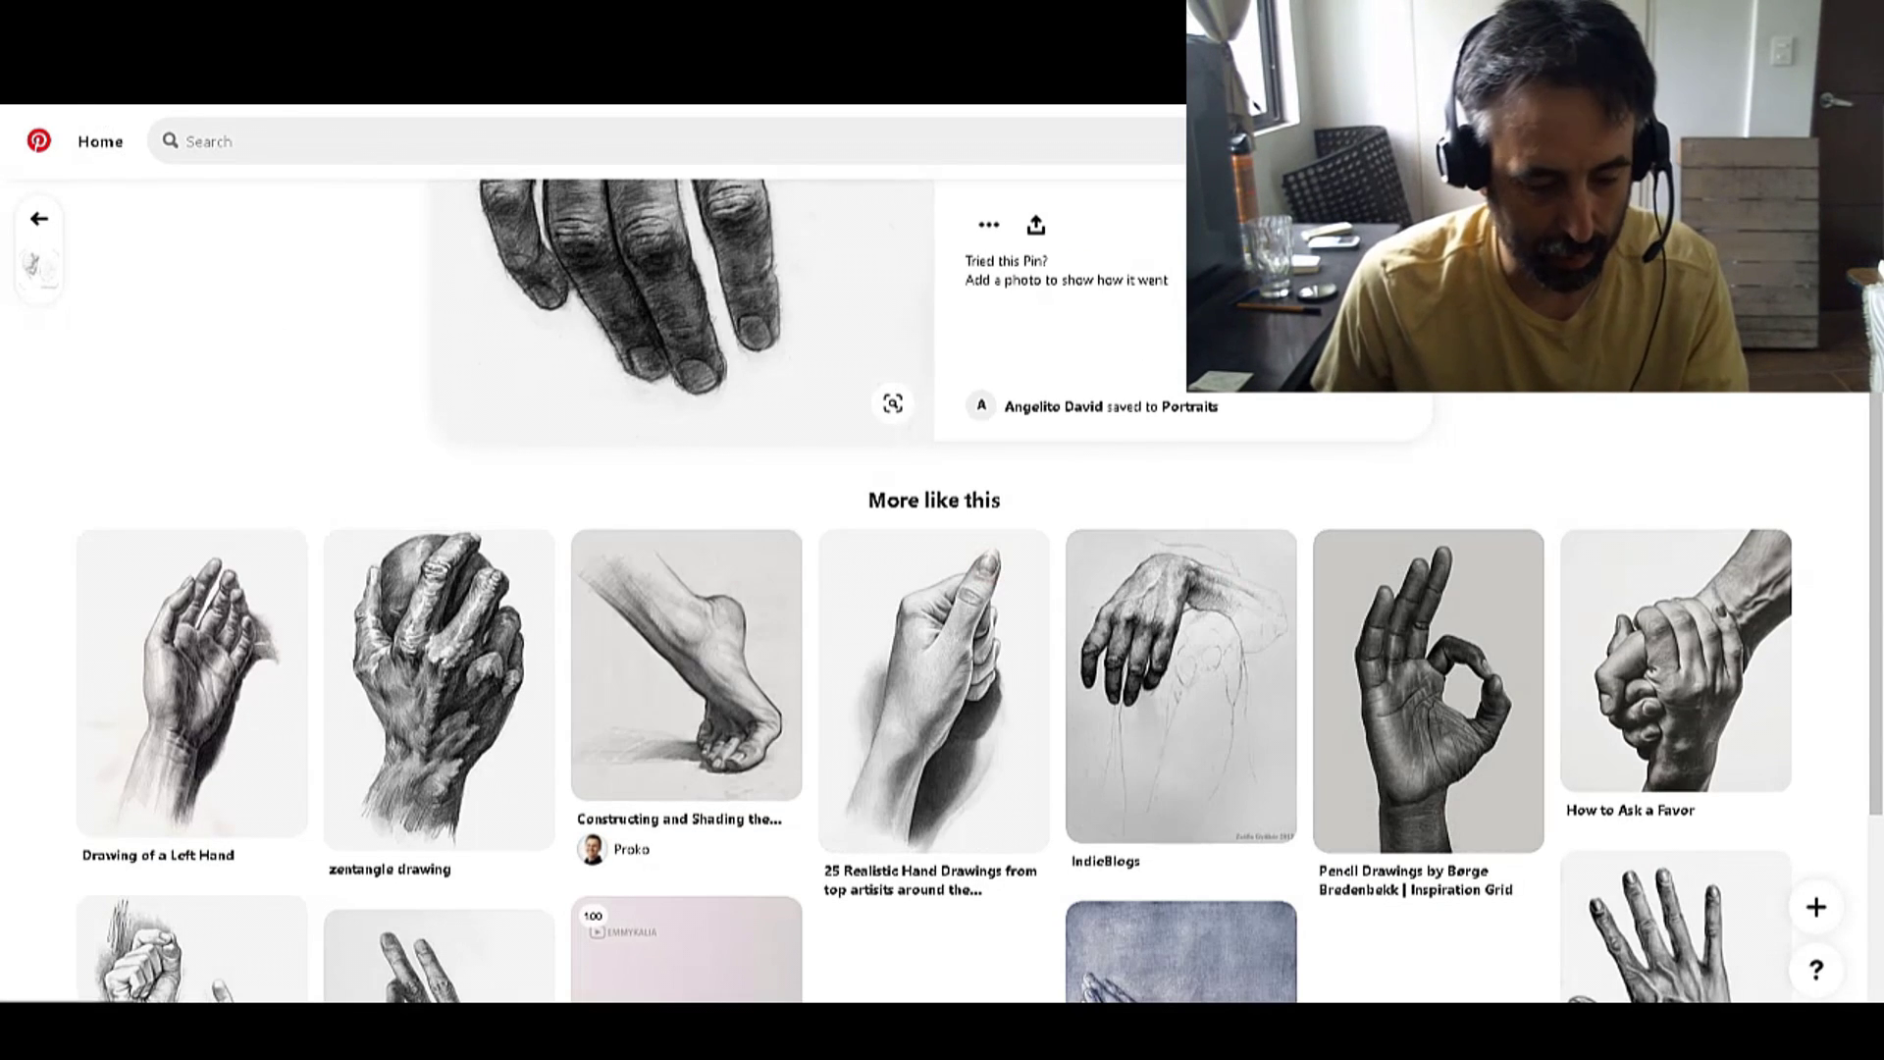
click(192, 947)
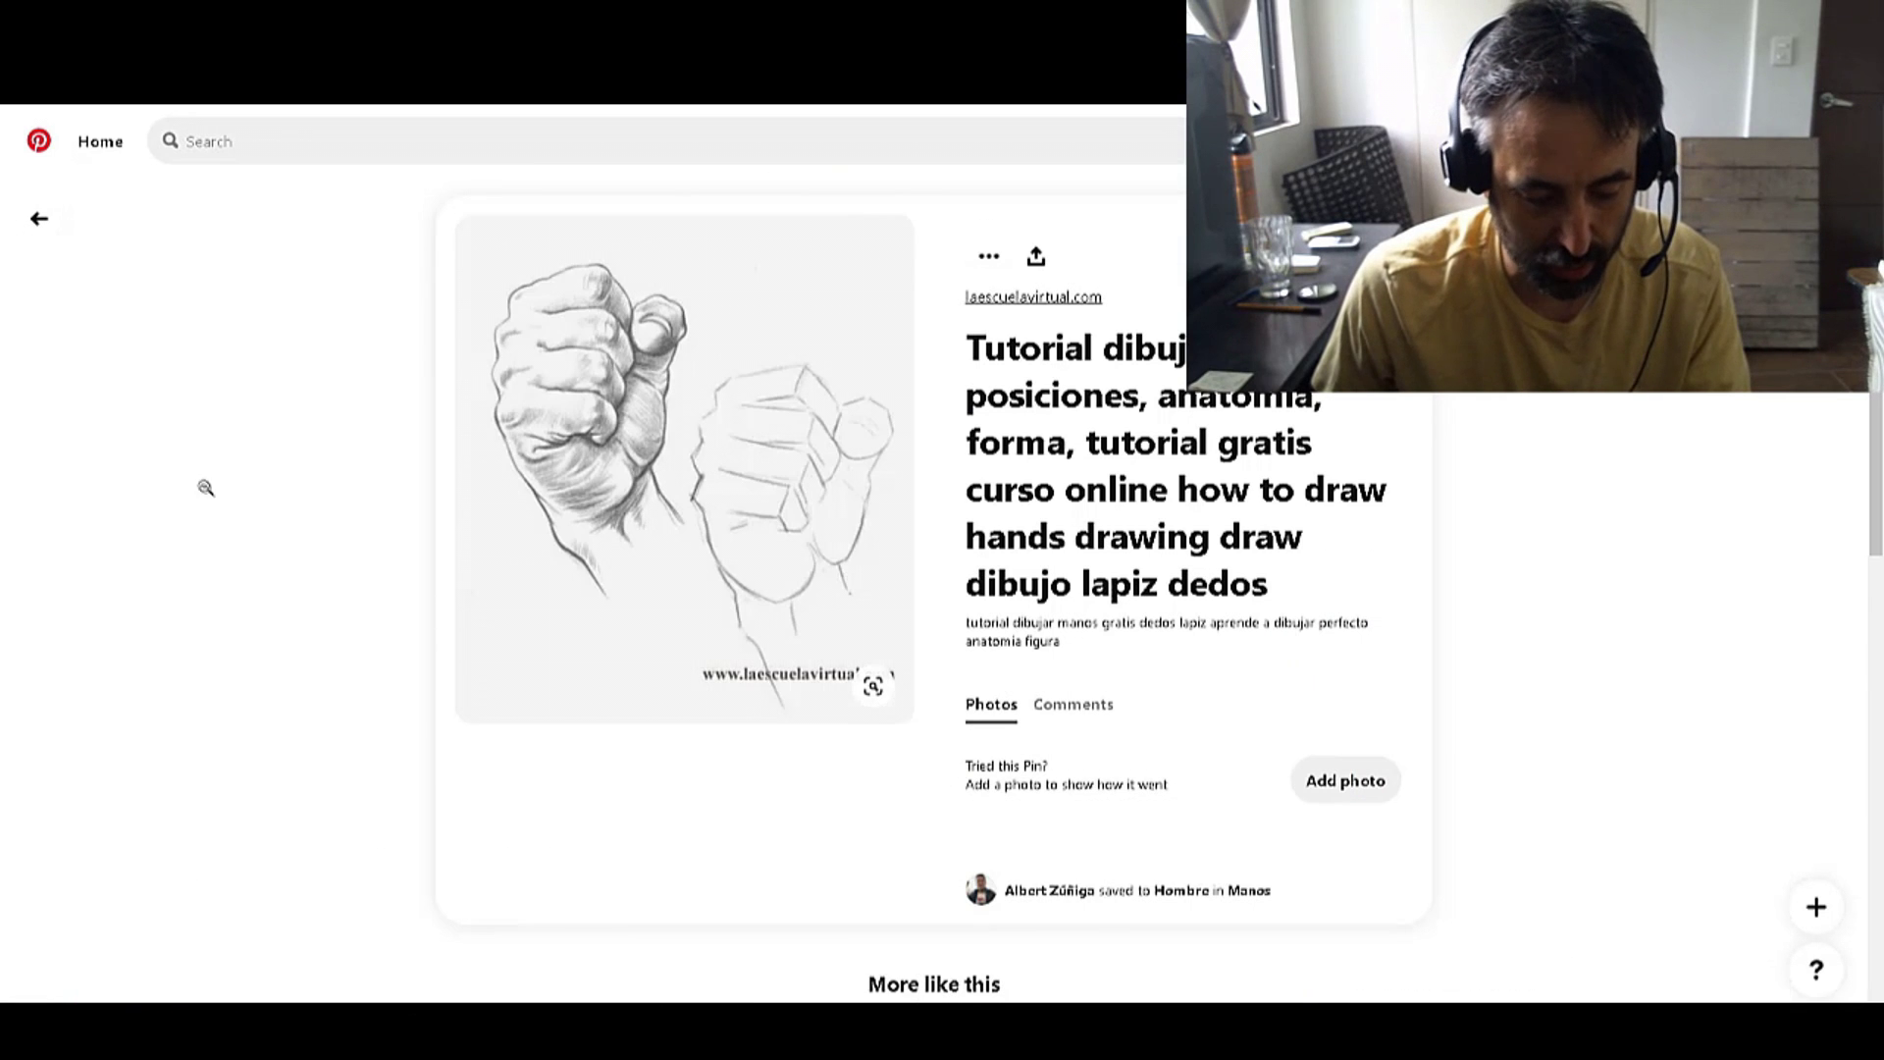
Step: Open hands (1).jpg from the hands folder and page forward through two more images
key(alt+Tab)
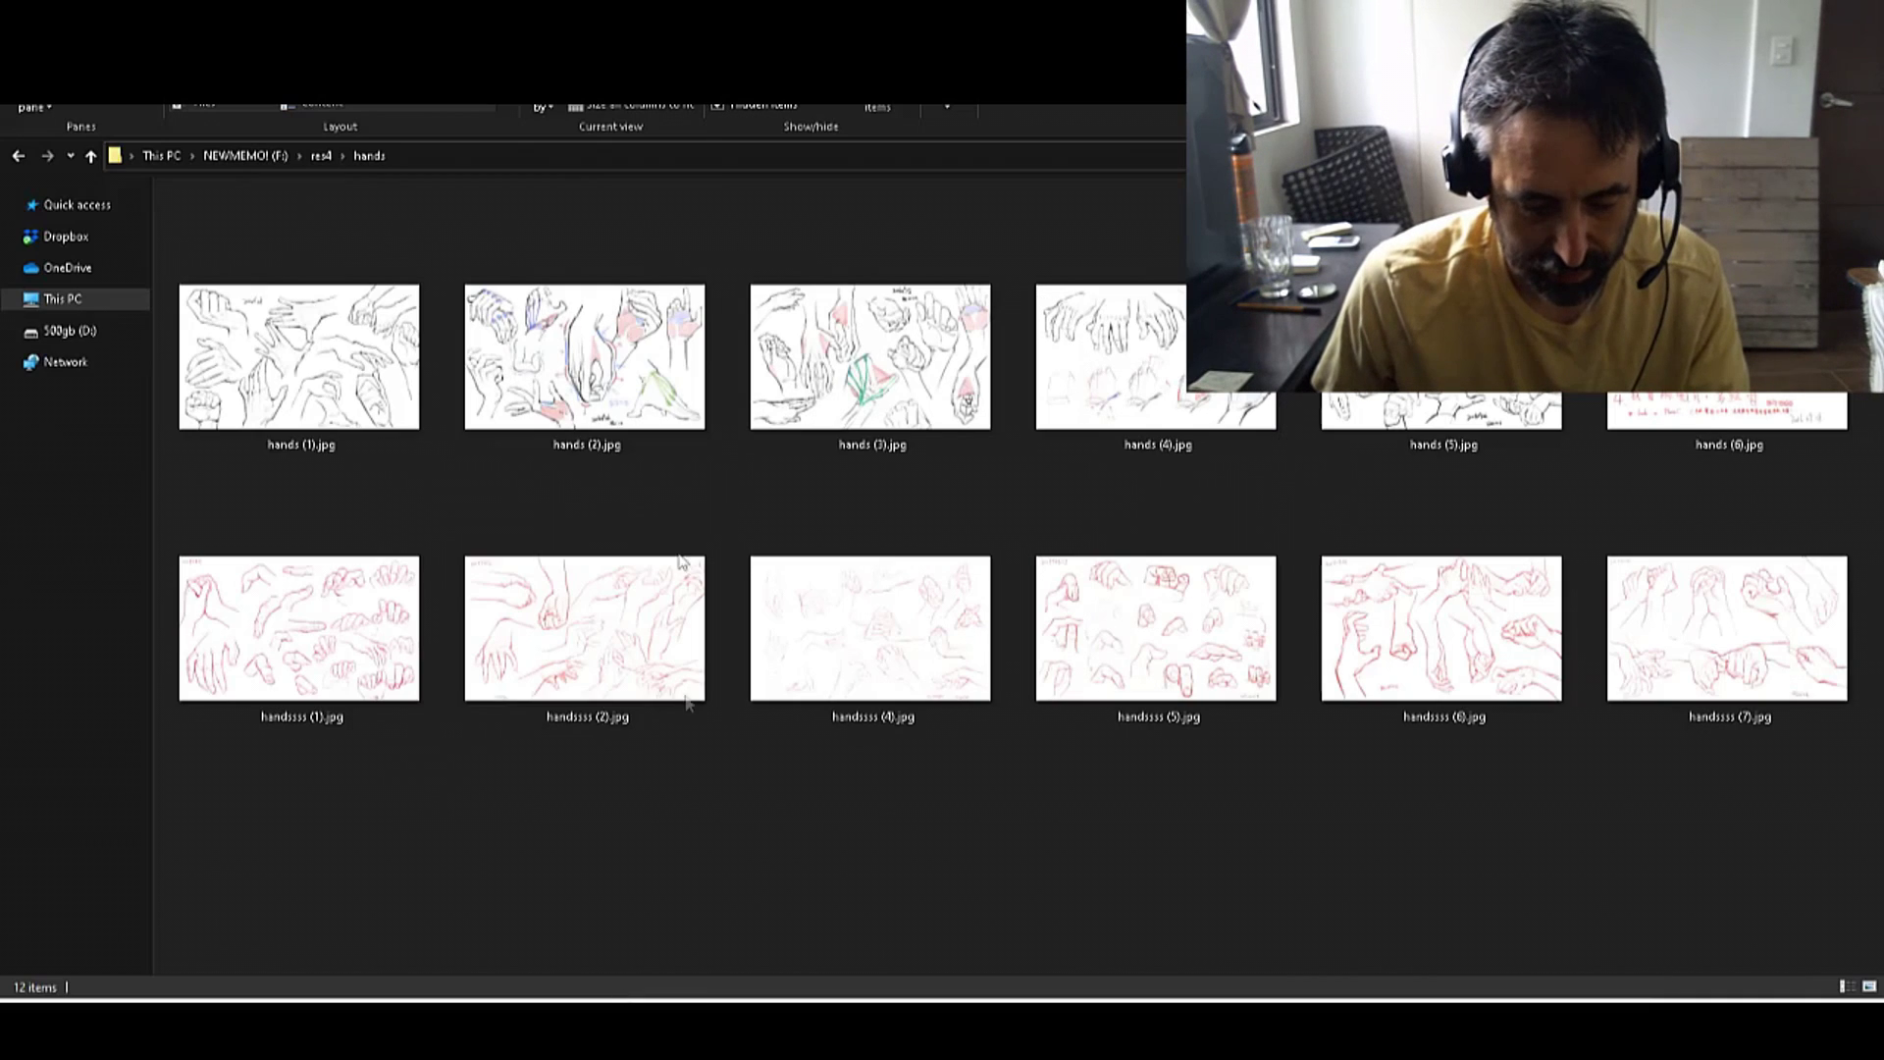
double_click(353, 365)
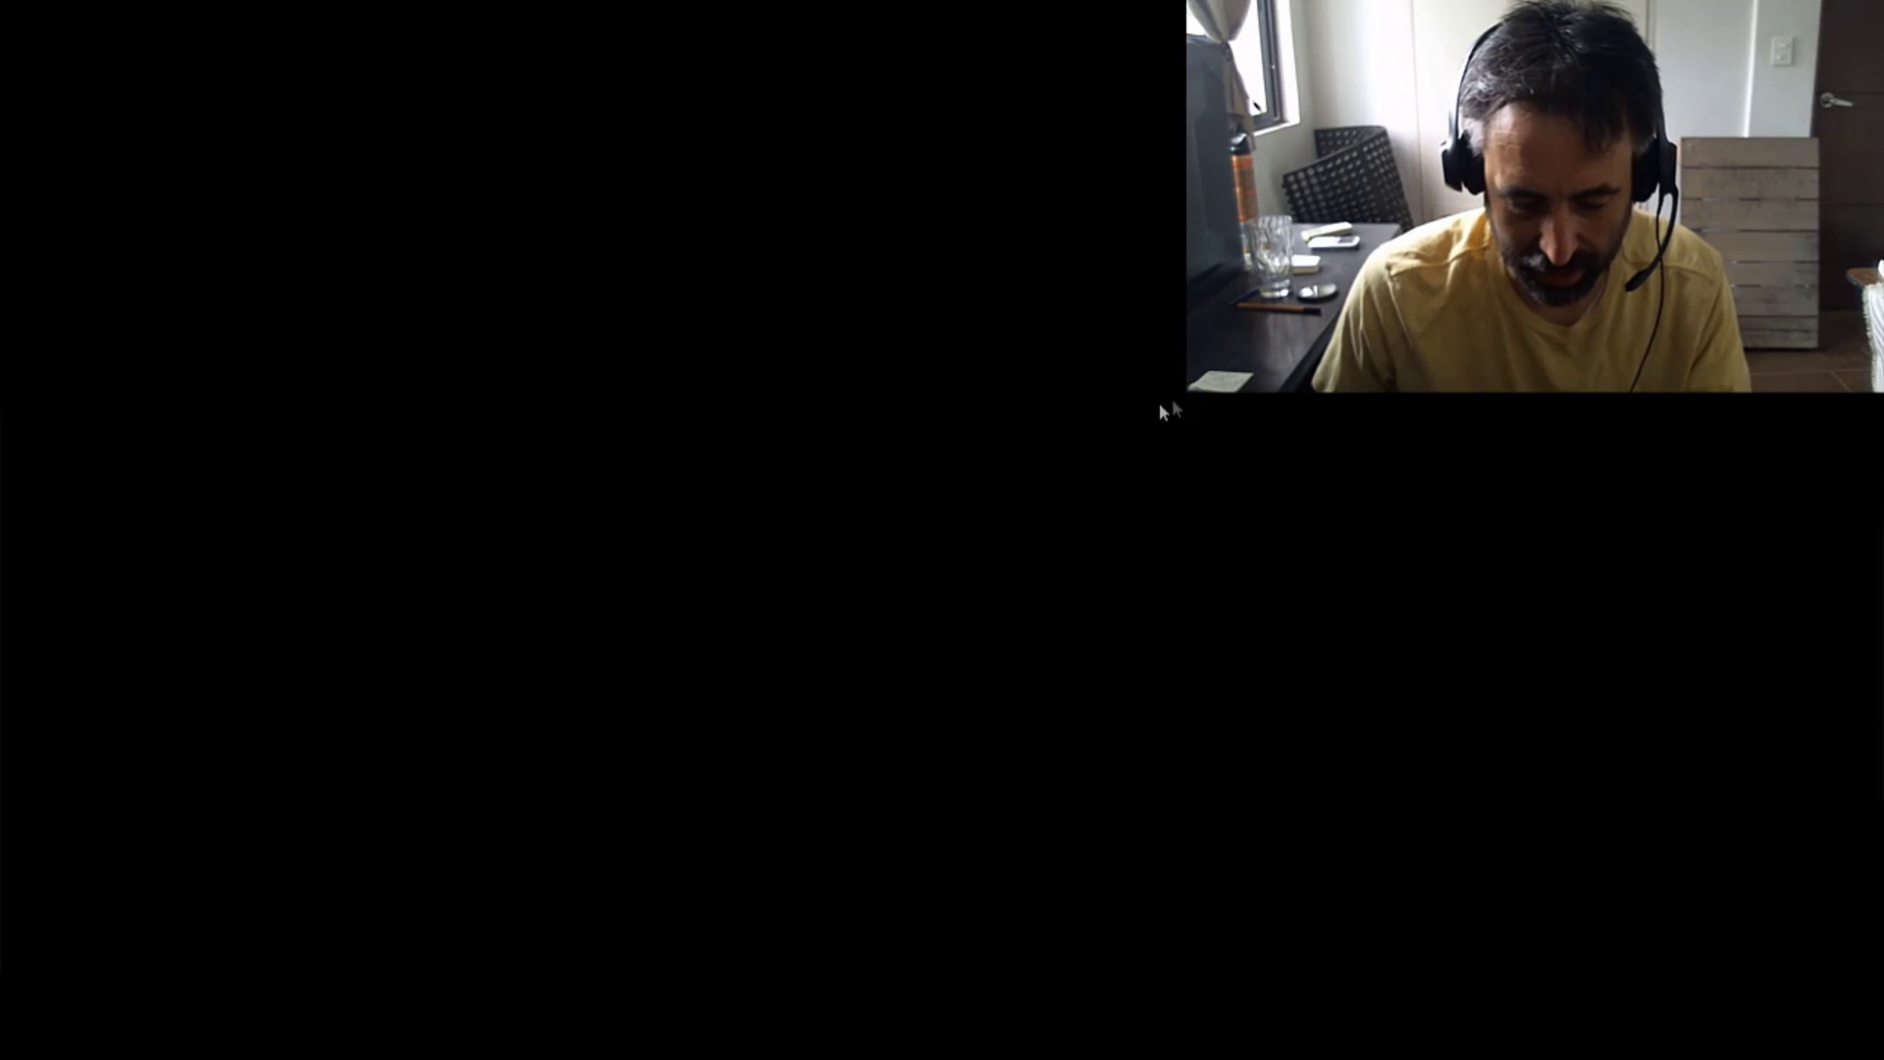
key(Right)
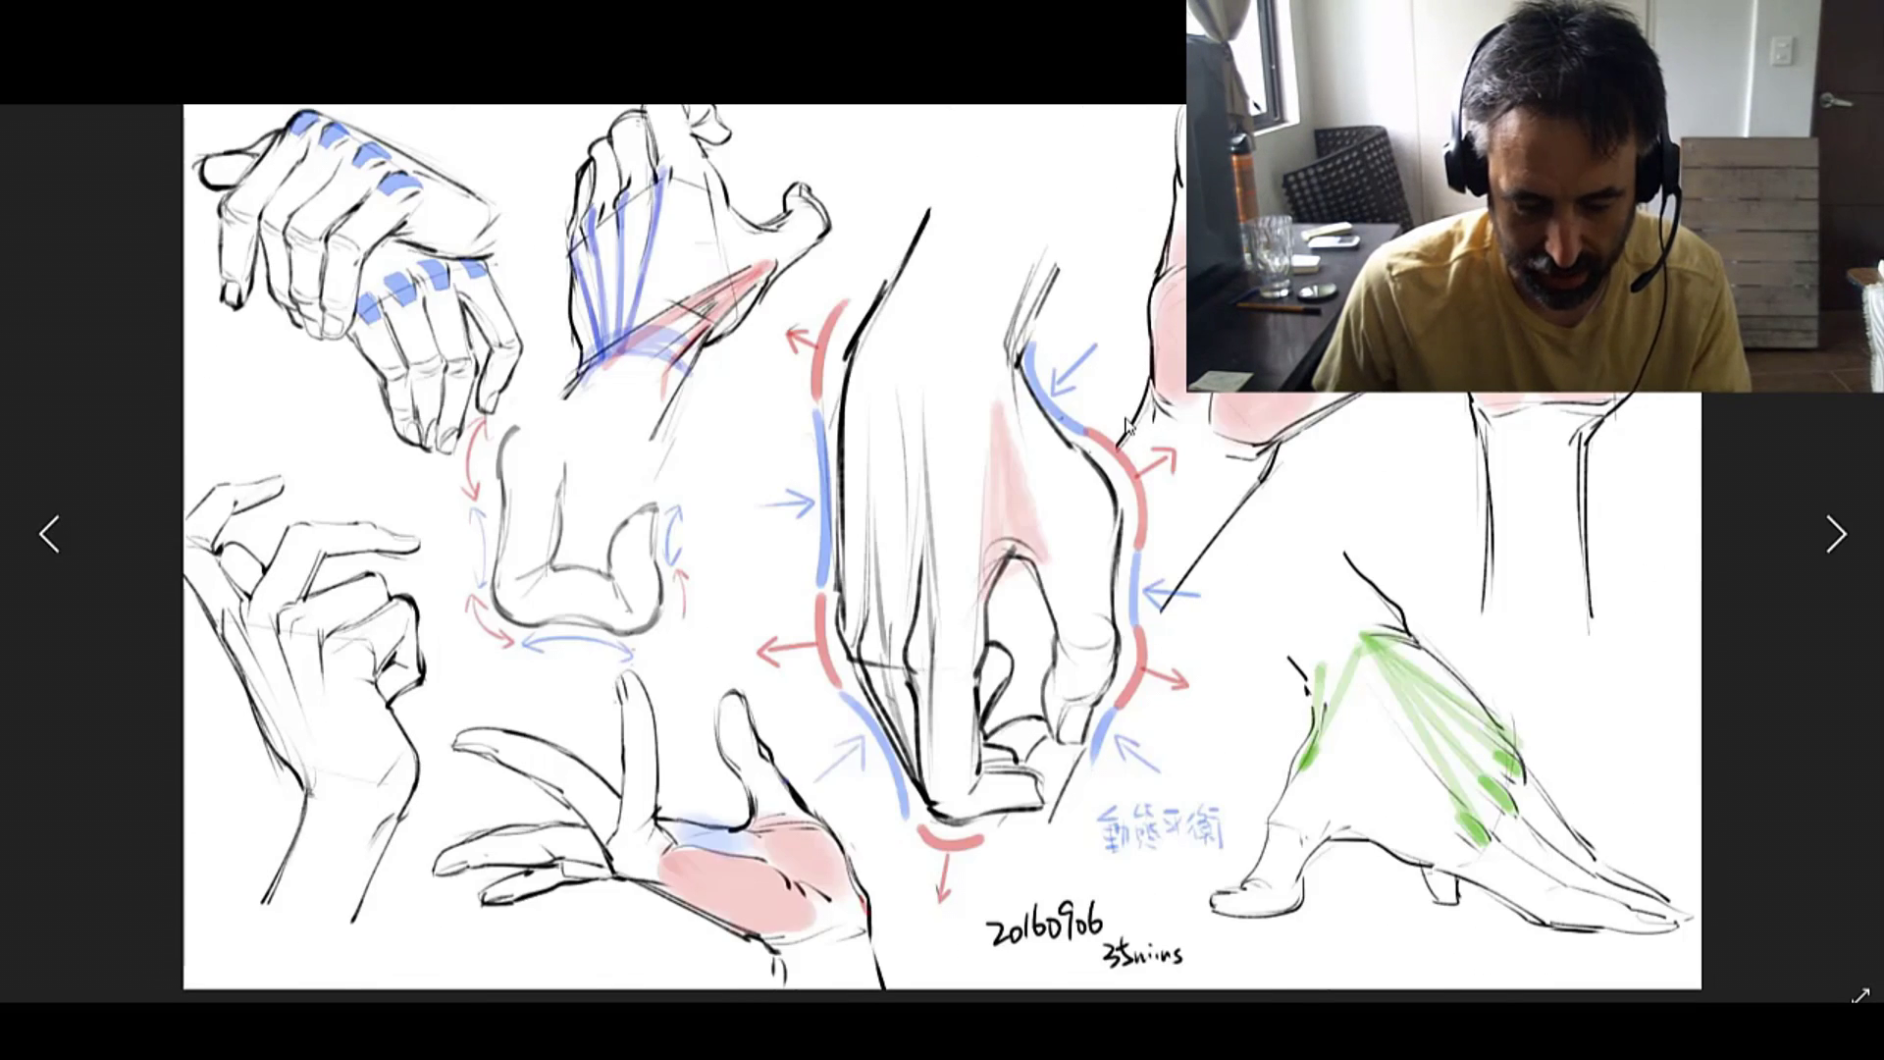
key(Right)
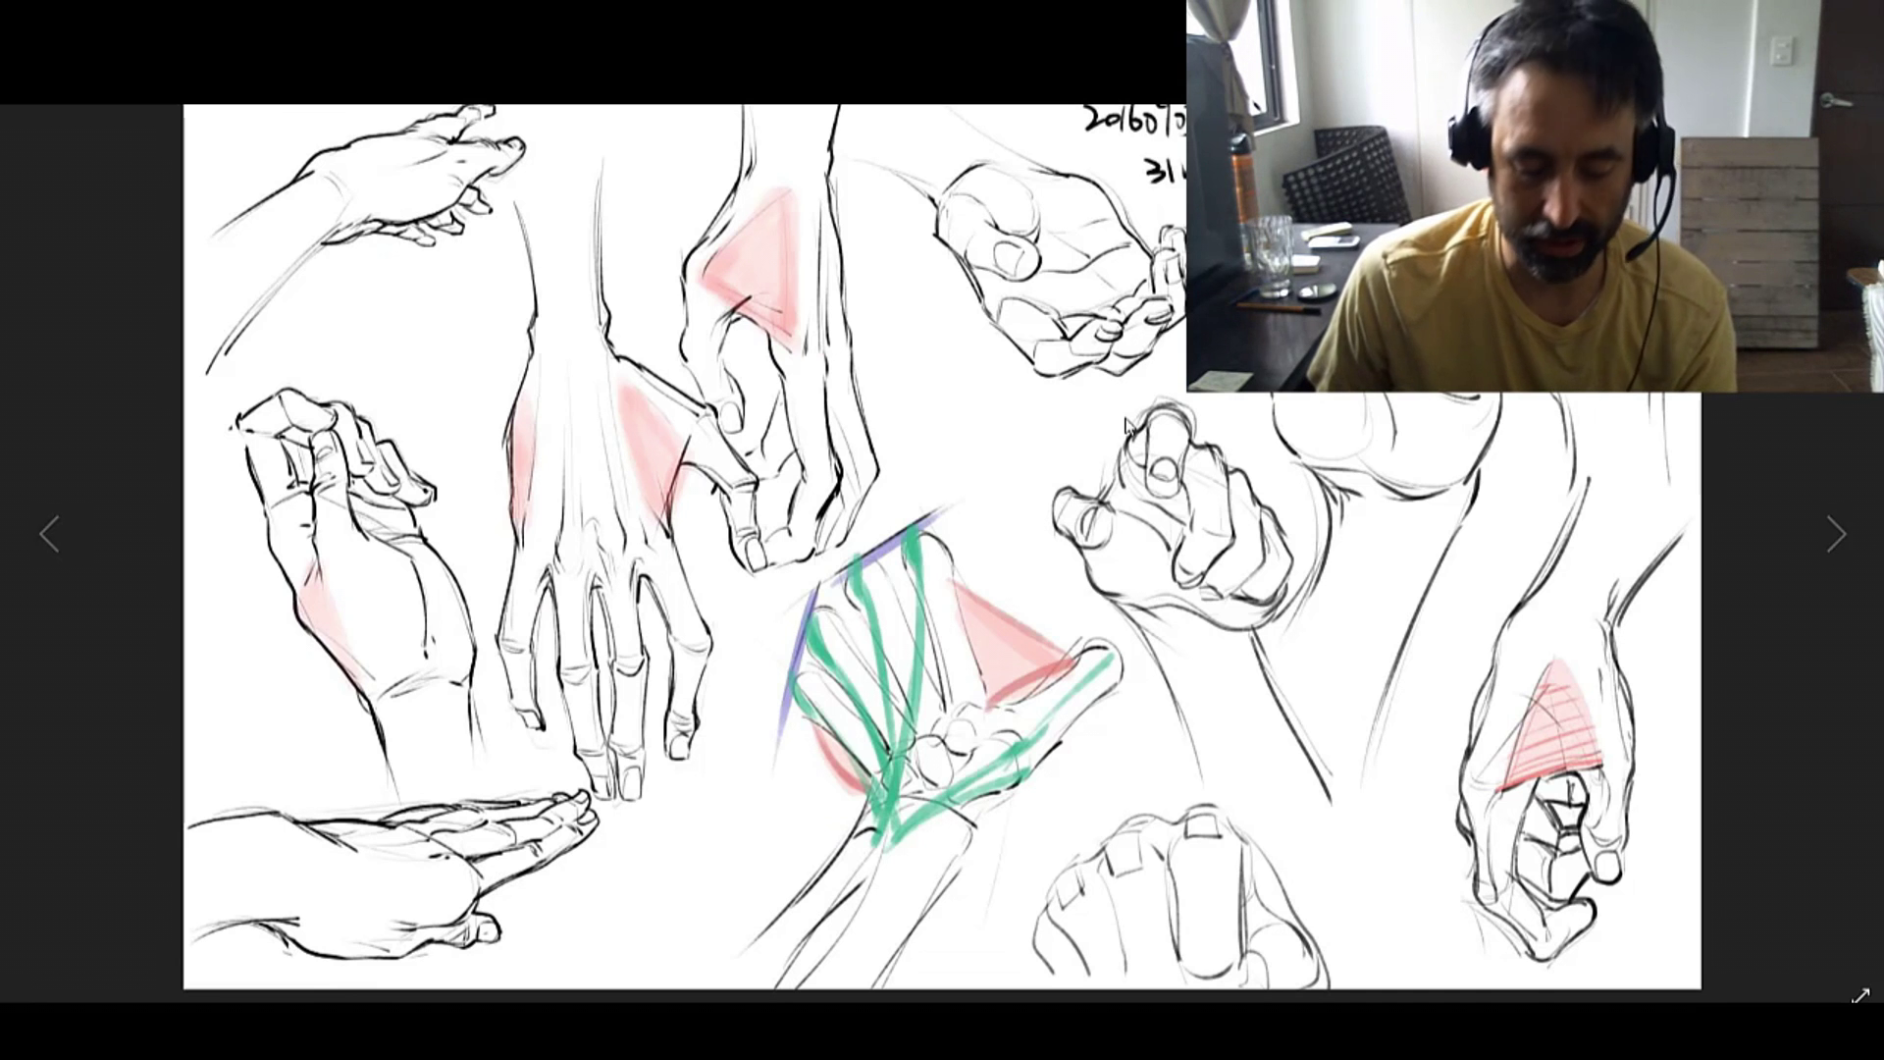
Step: Switch back to the blank Clip Studio Paint canvas
key(alt+Tab)
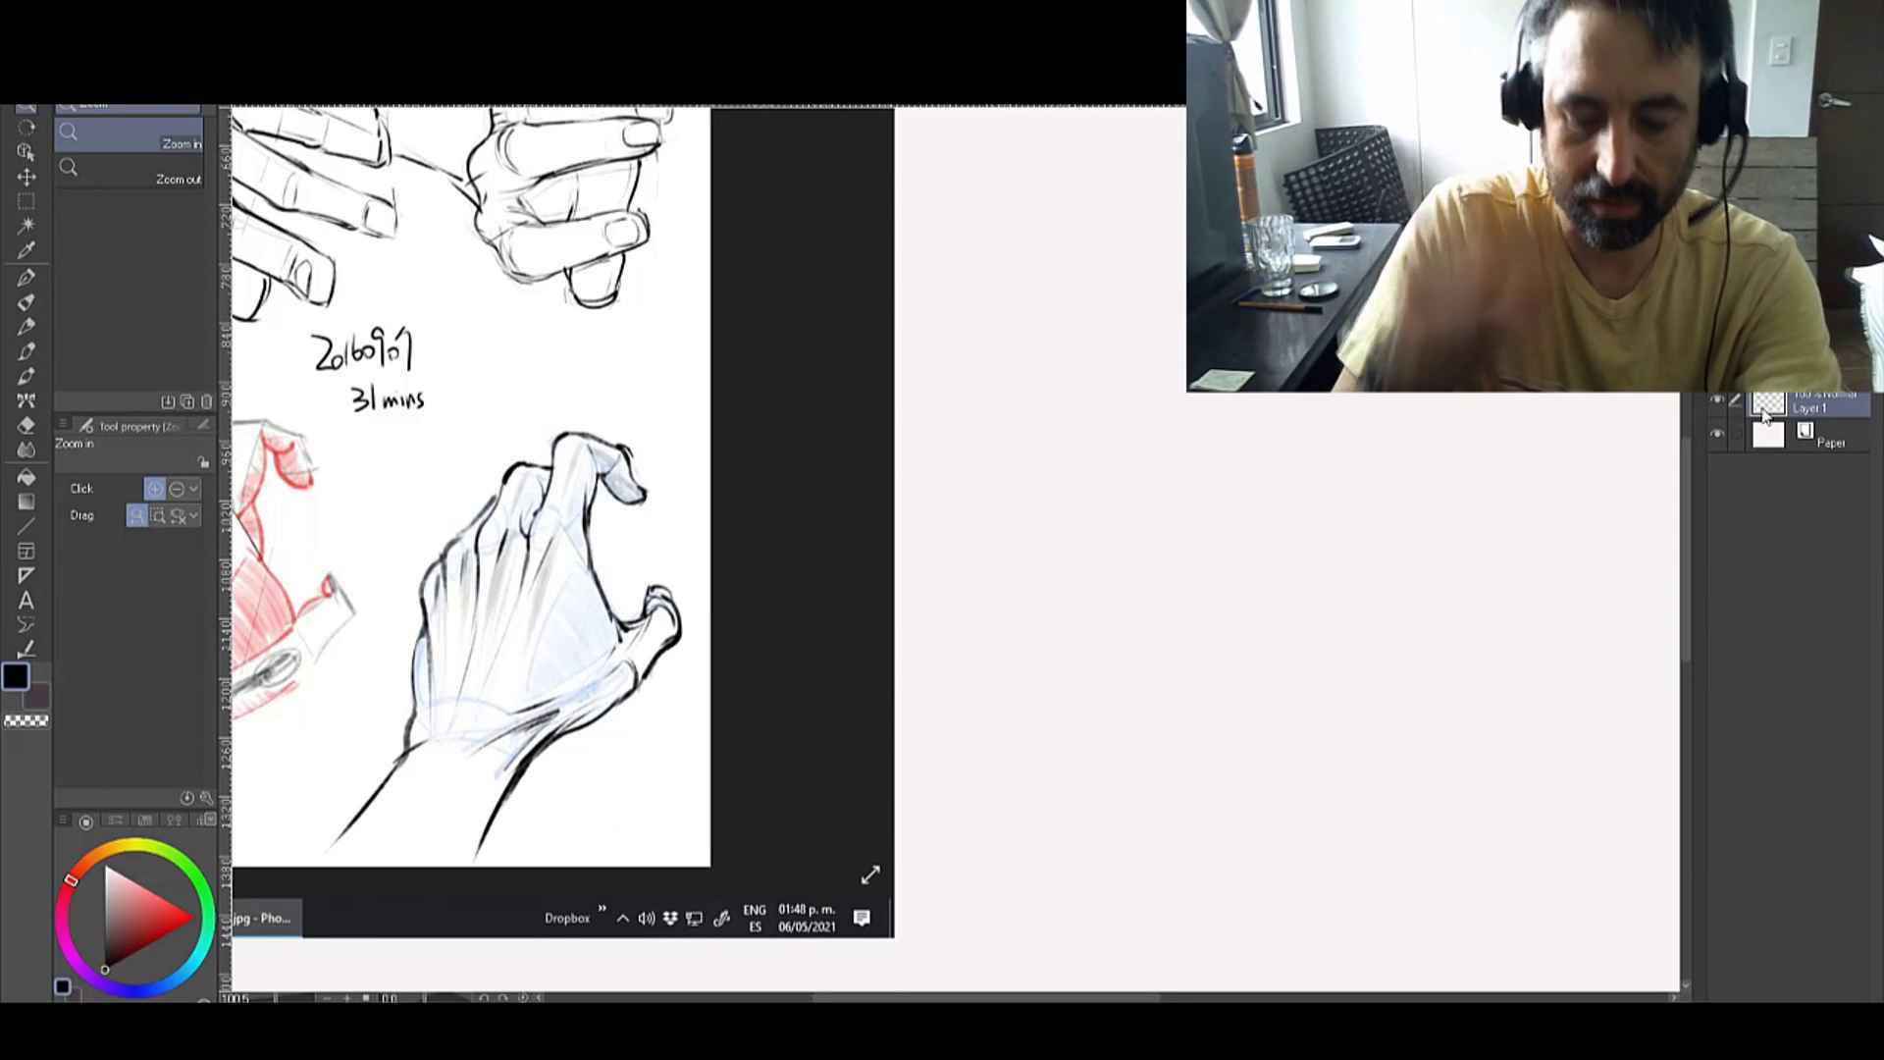
Step: Set up the pencil brush in yellow at size 15
key(b)
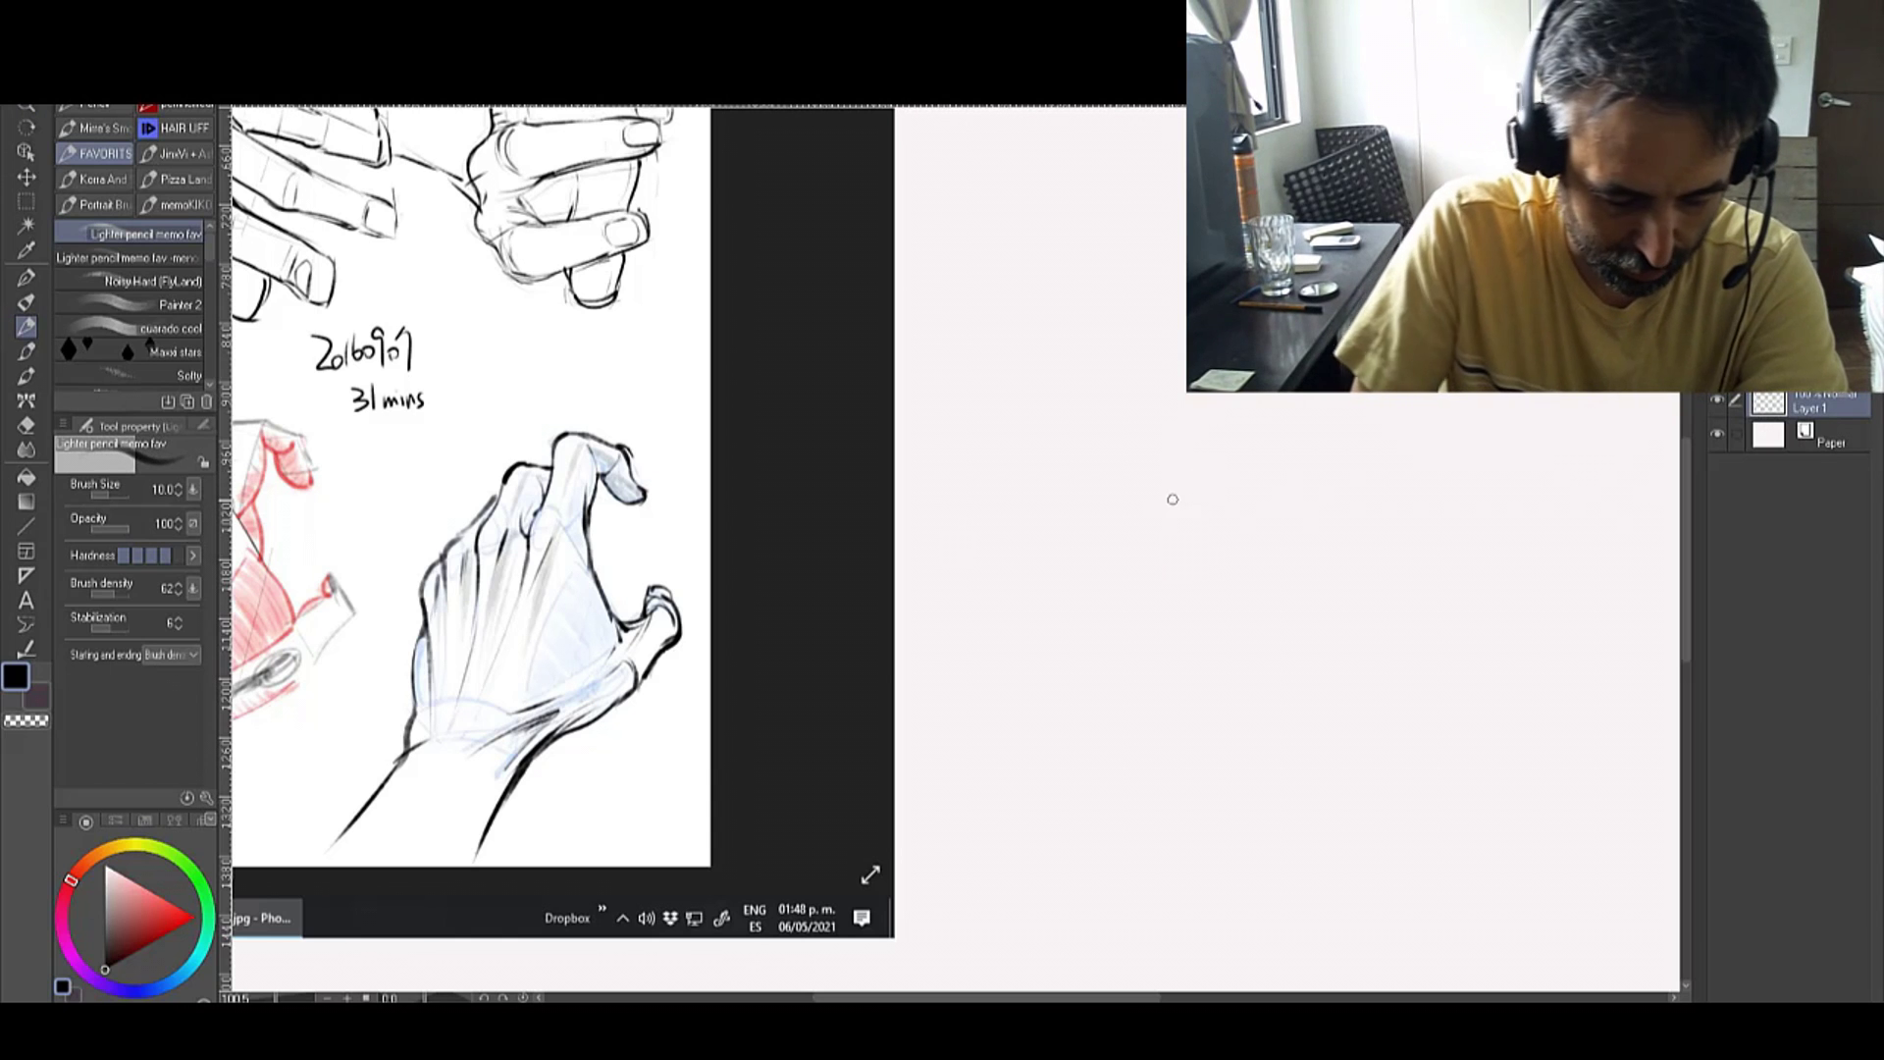
click(184, 864)
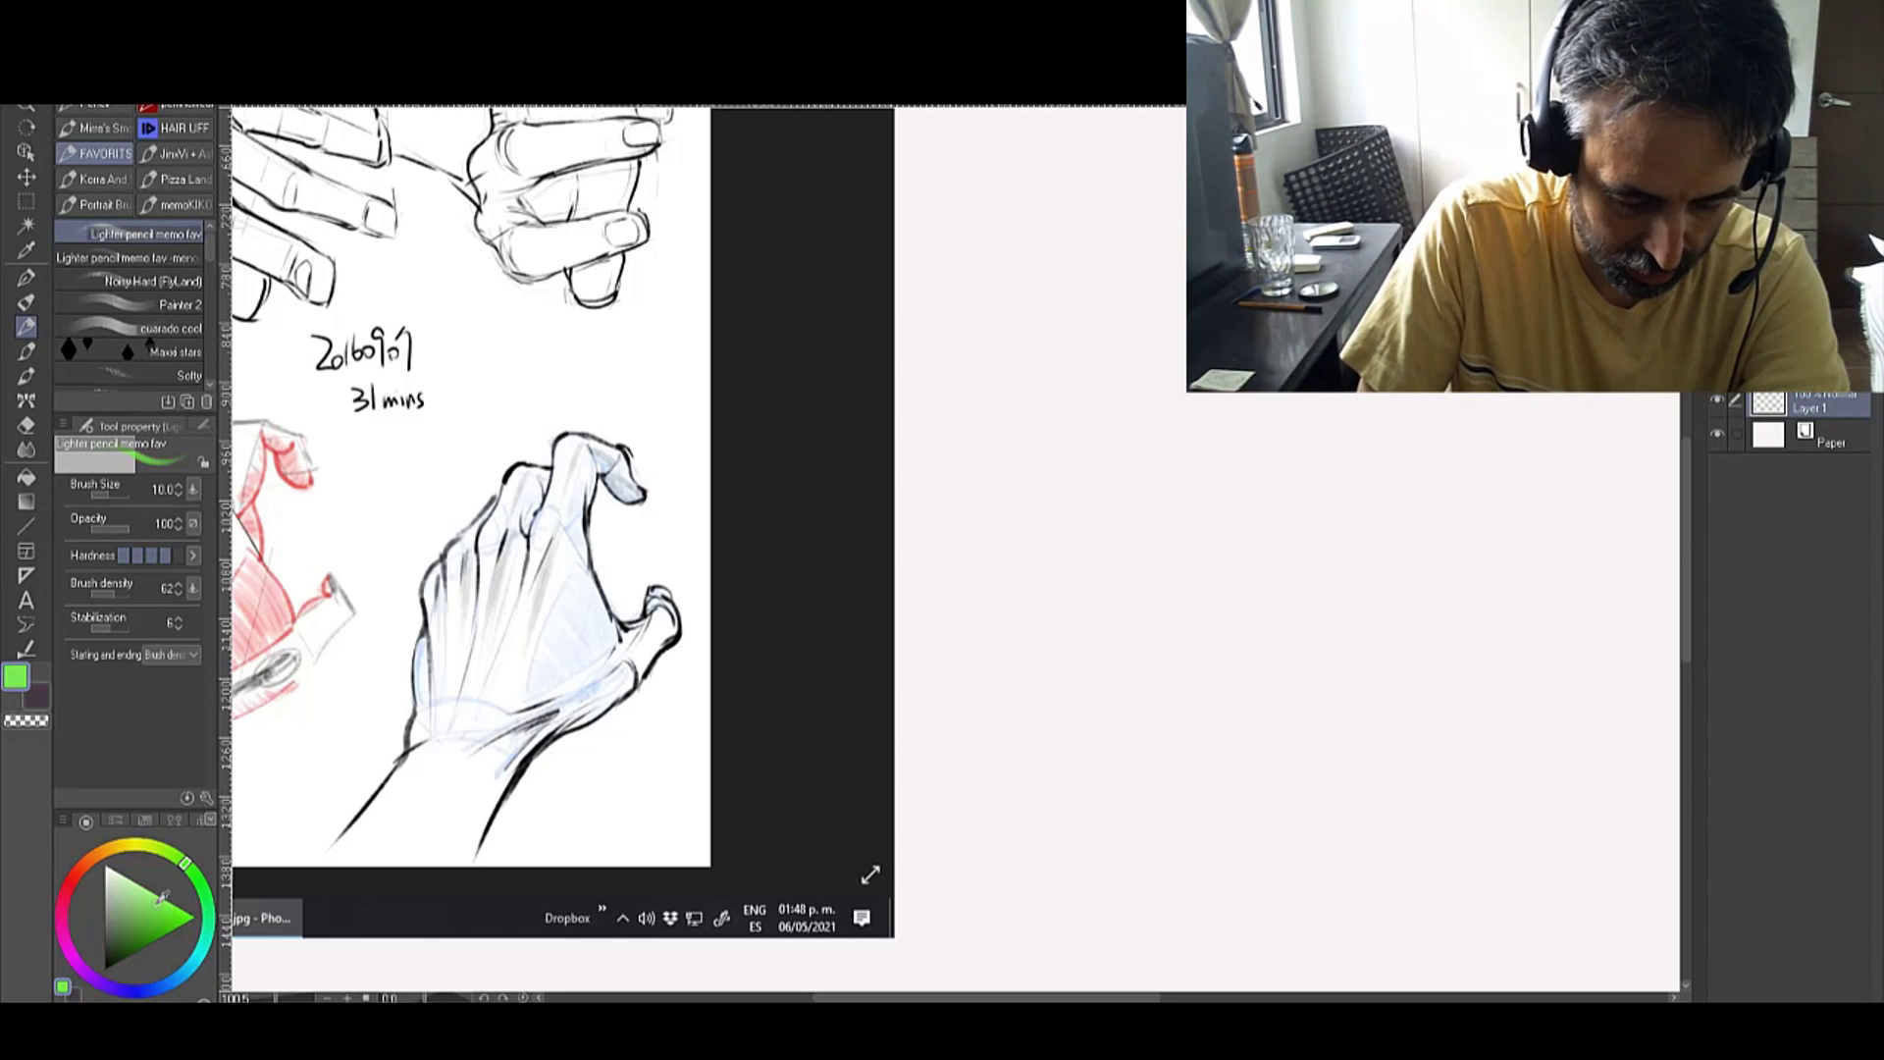
click(117, 845)
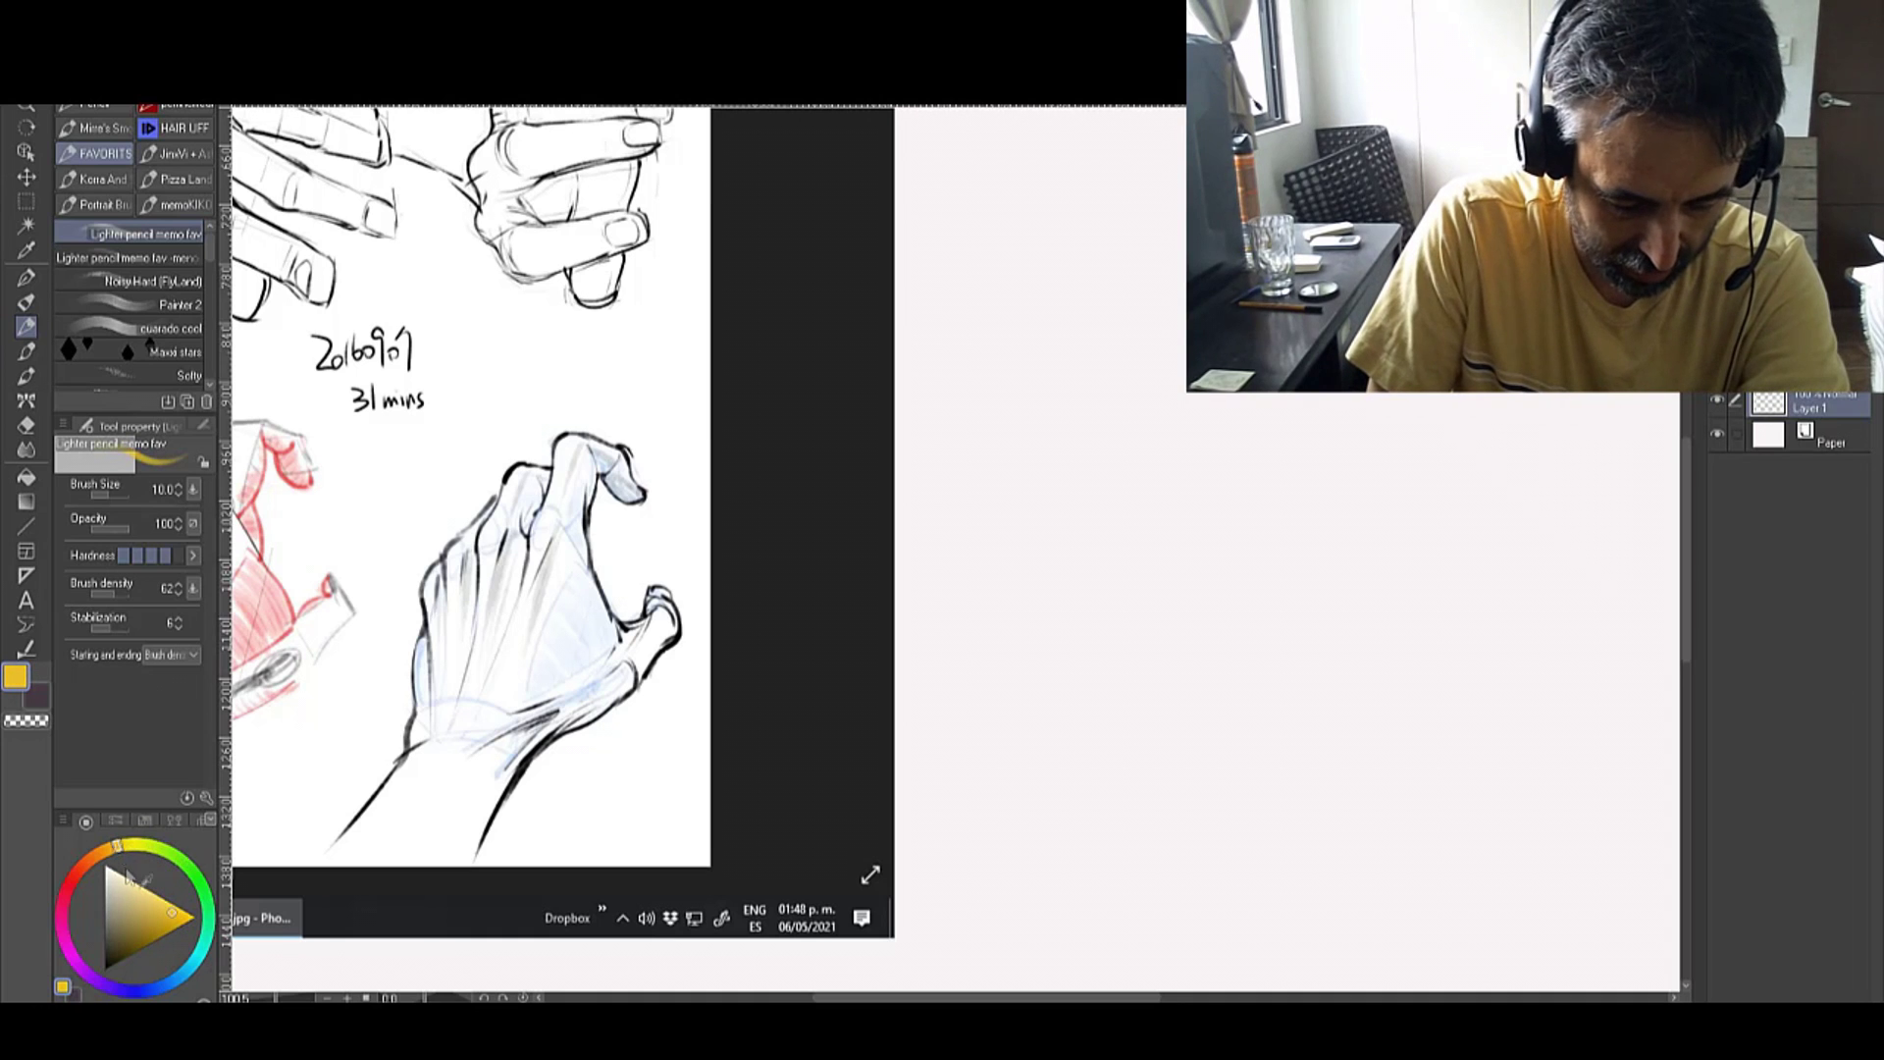
key(bracketright)
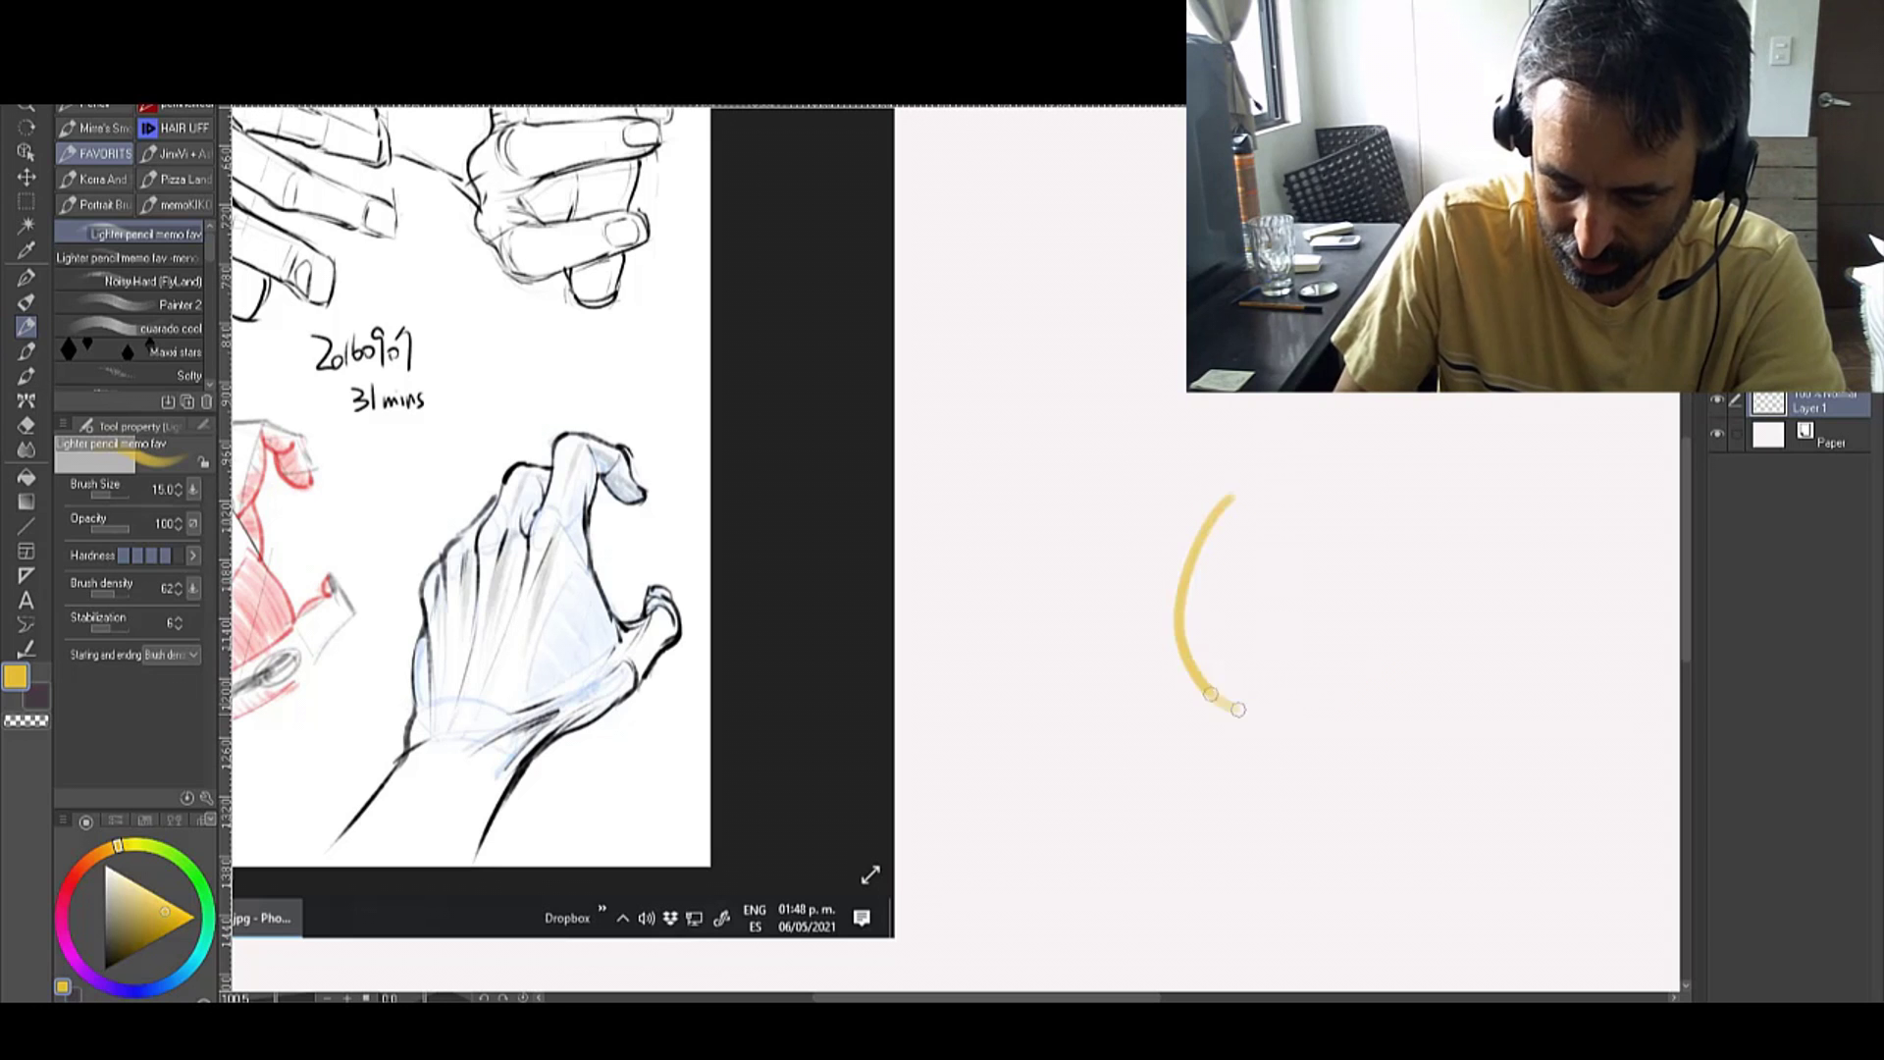
Step: Draw a yellow circle with long horizontal guide lines above and below it
drag(1239, 708, 1175, 649)
drag(898, 421, 1669, 428)
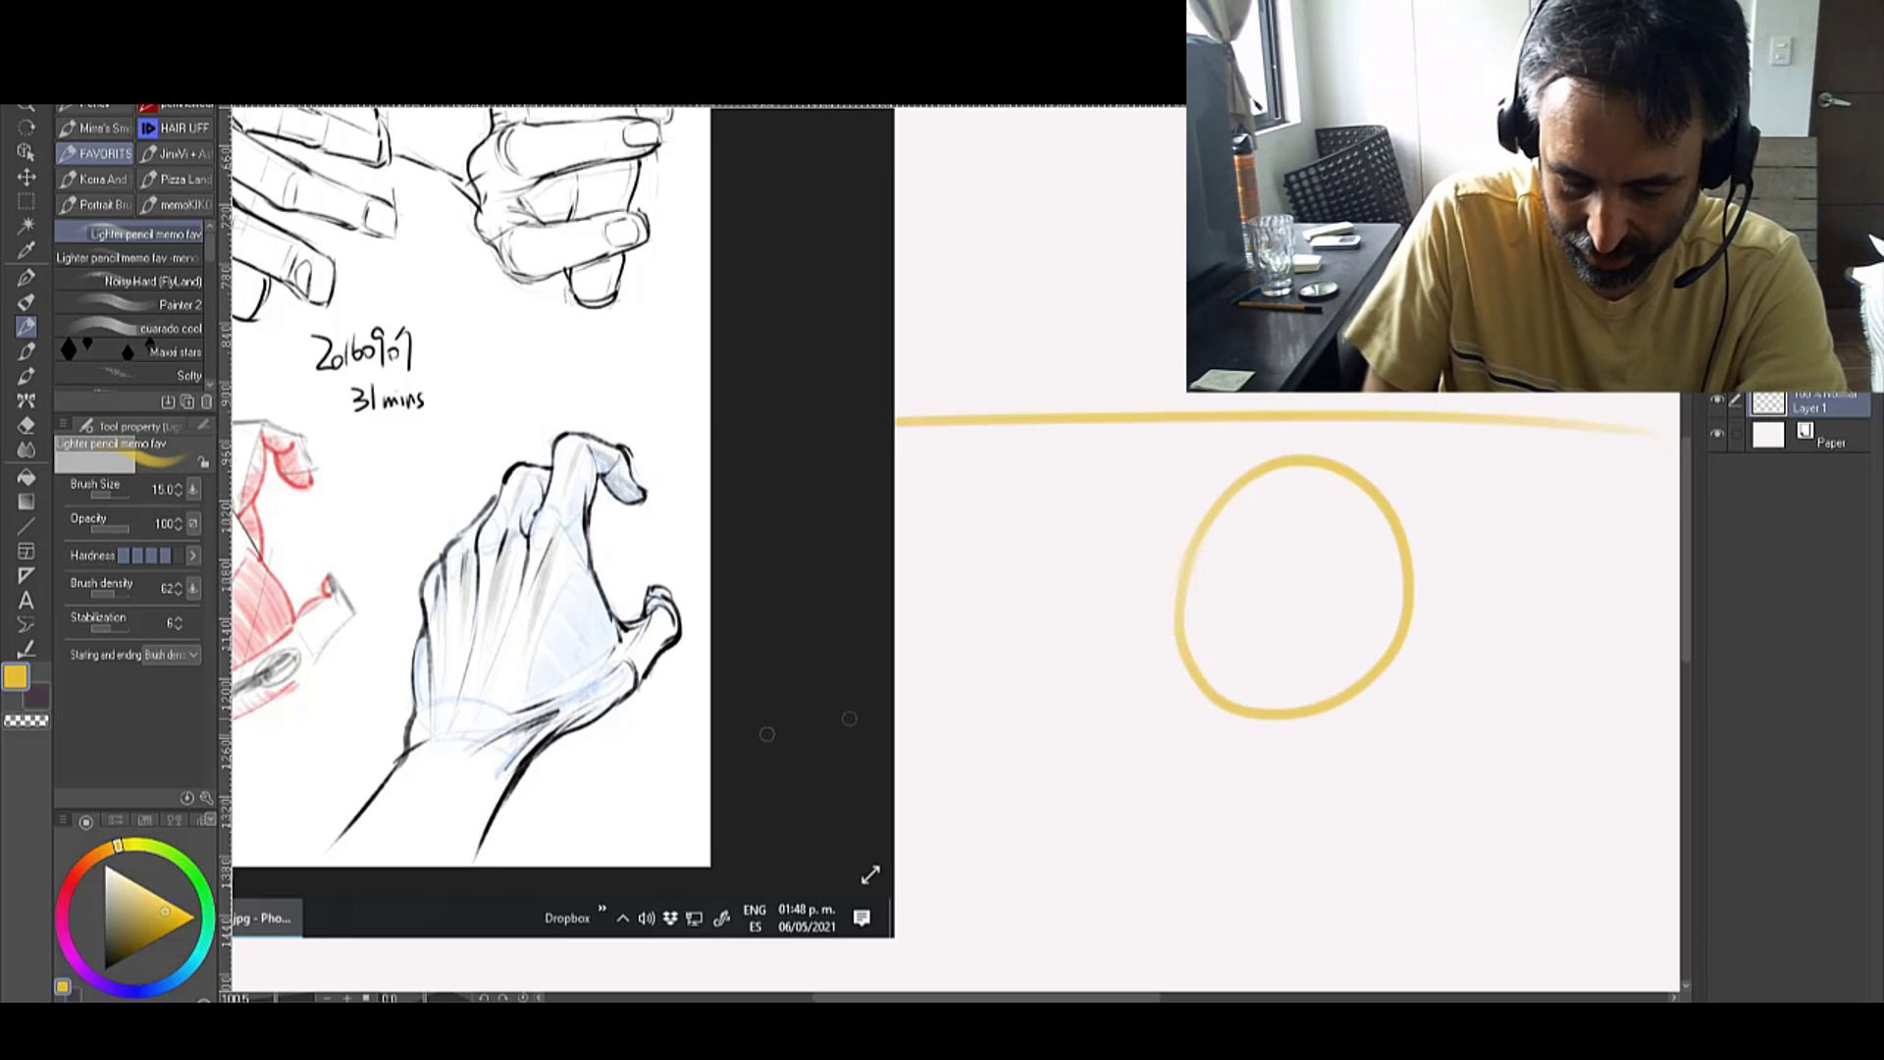
drag(1013, 738, 1839, 770)
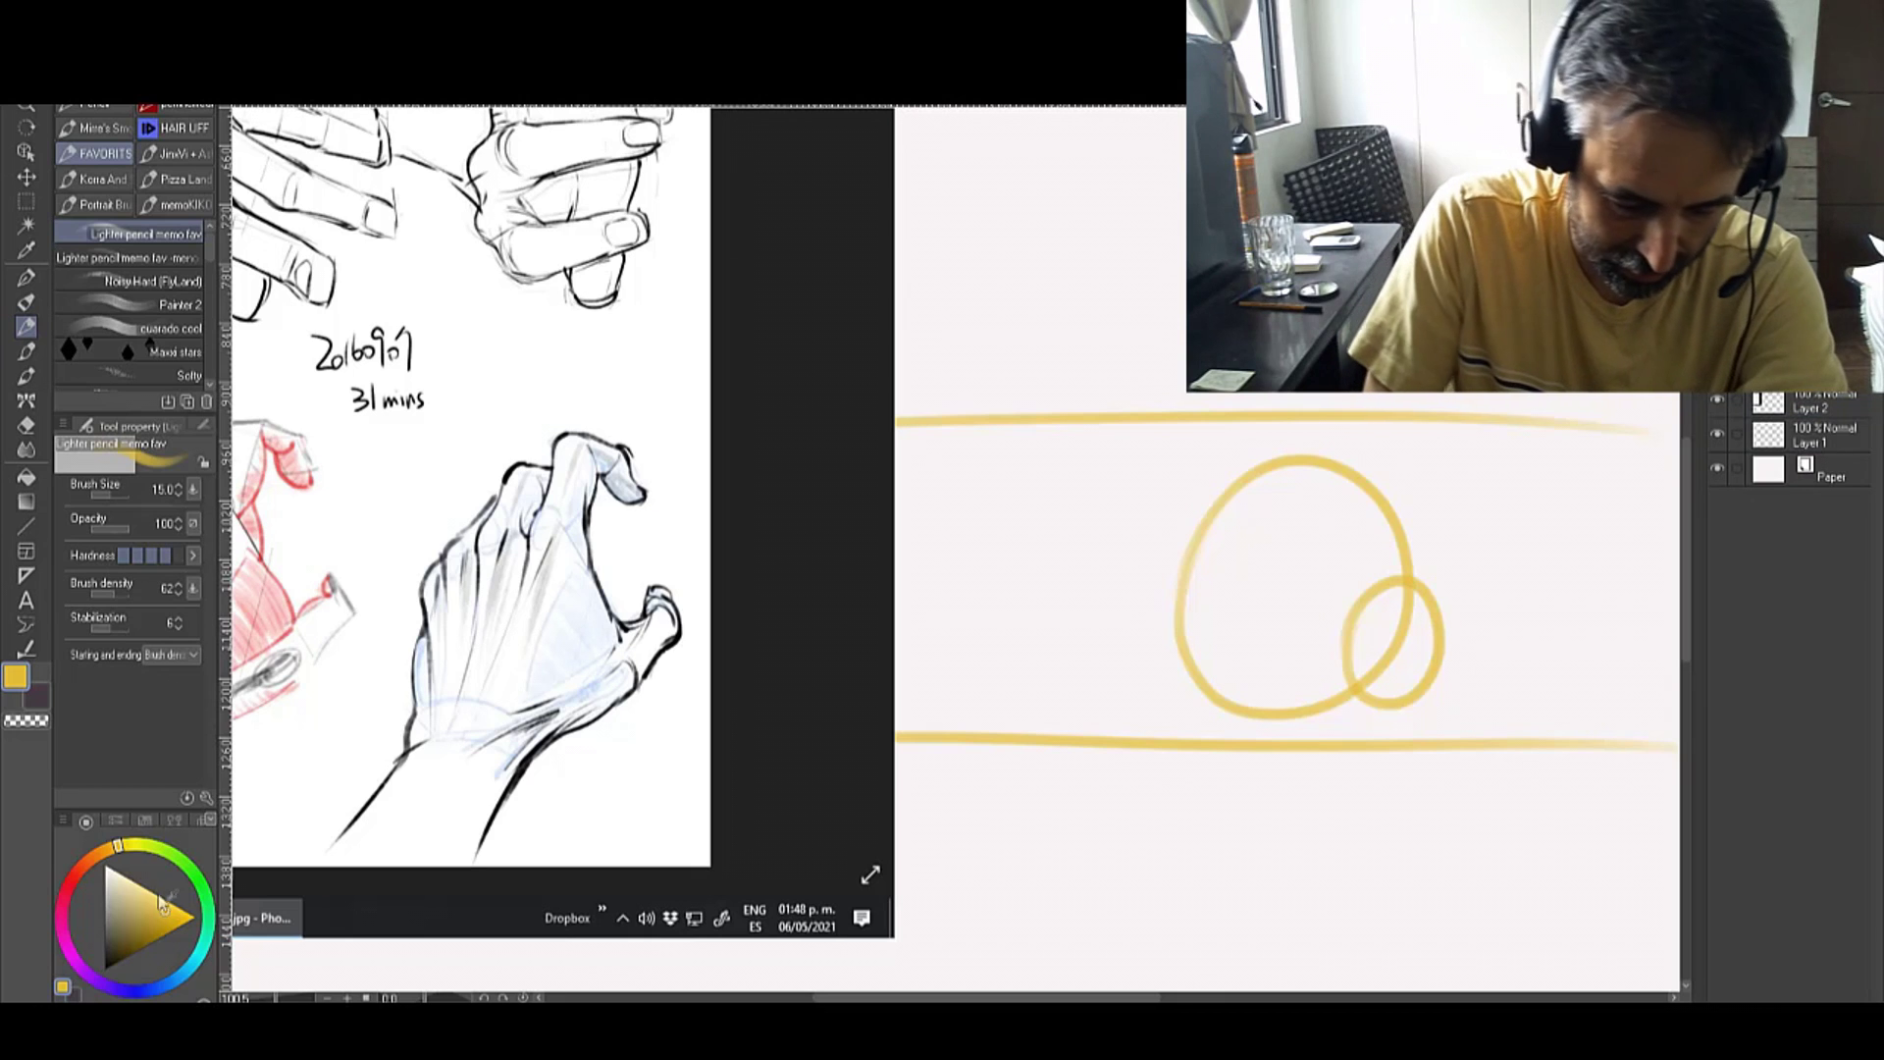
Step: Circle the reference hand in orange, then sketch a brown oval with a rising tail stroke
click(96, 858)
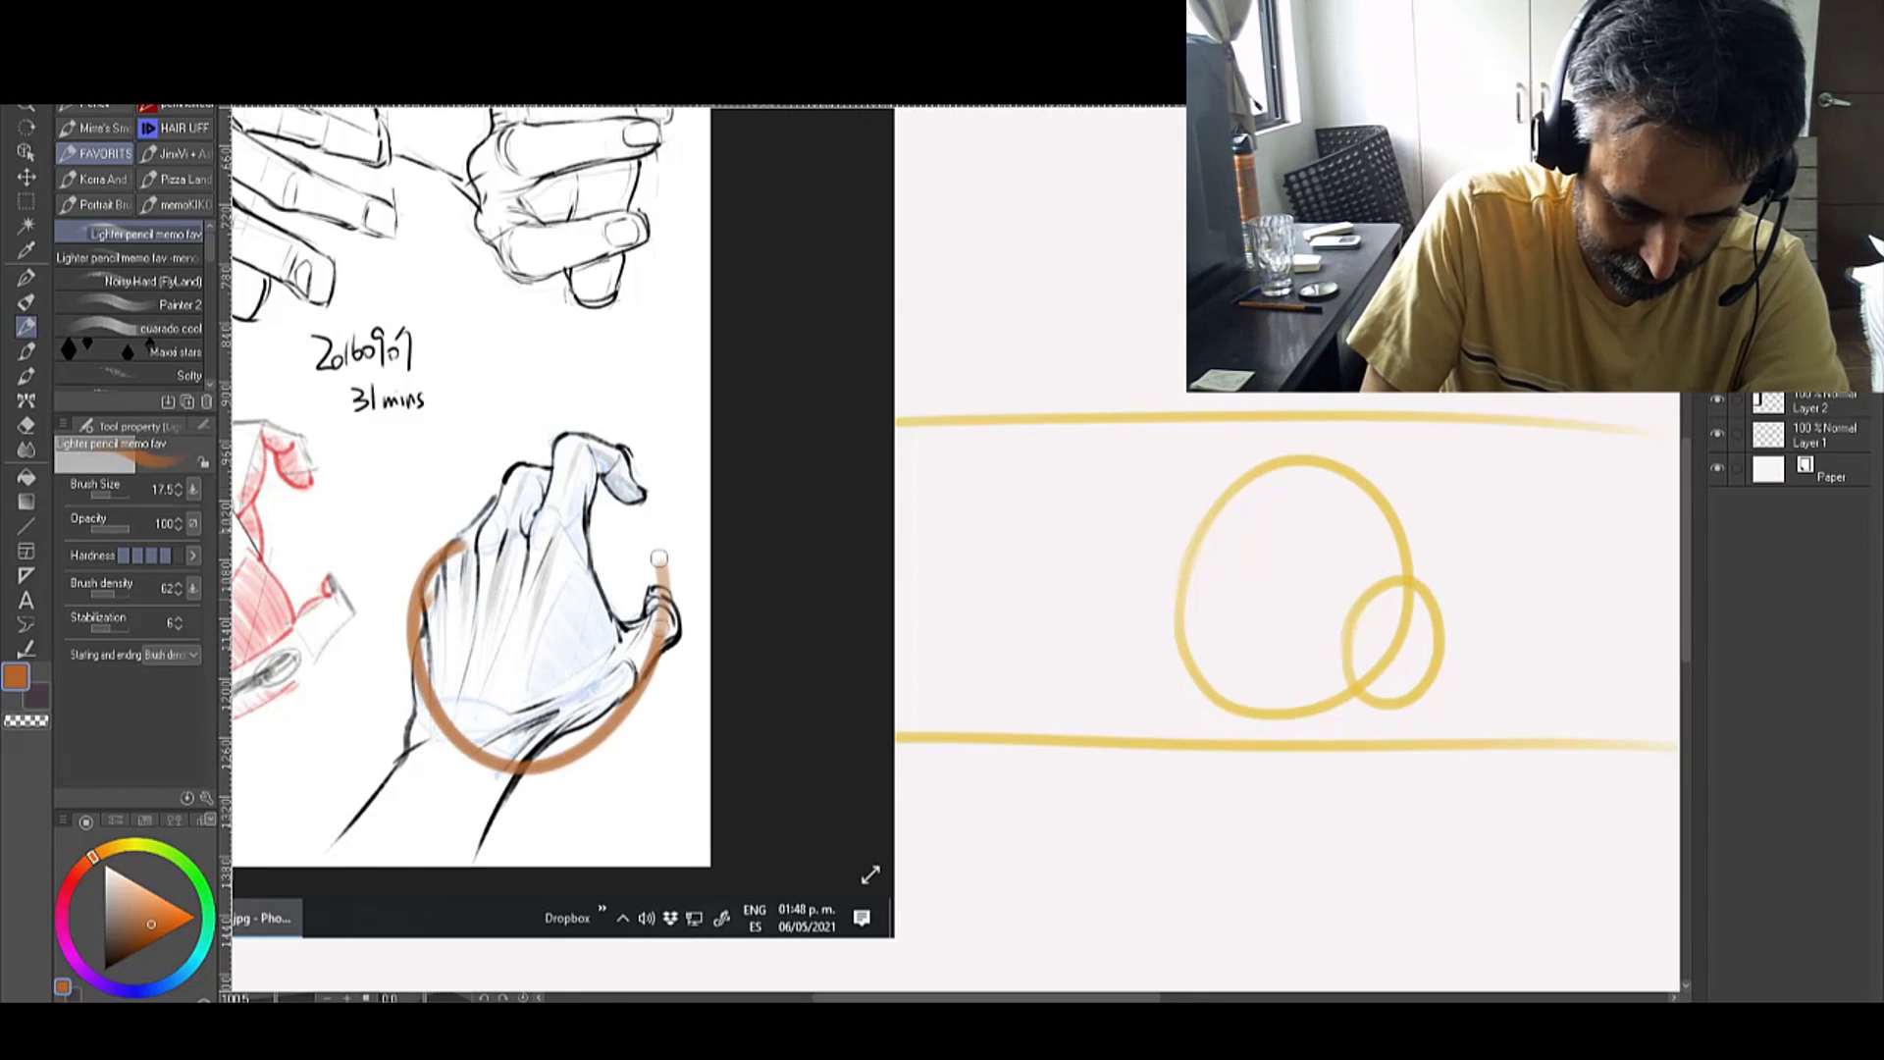
drag(461, 535, 547, 480)
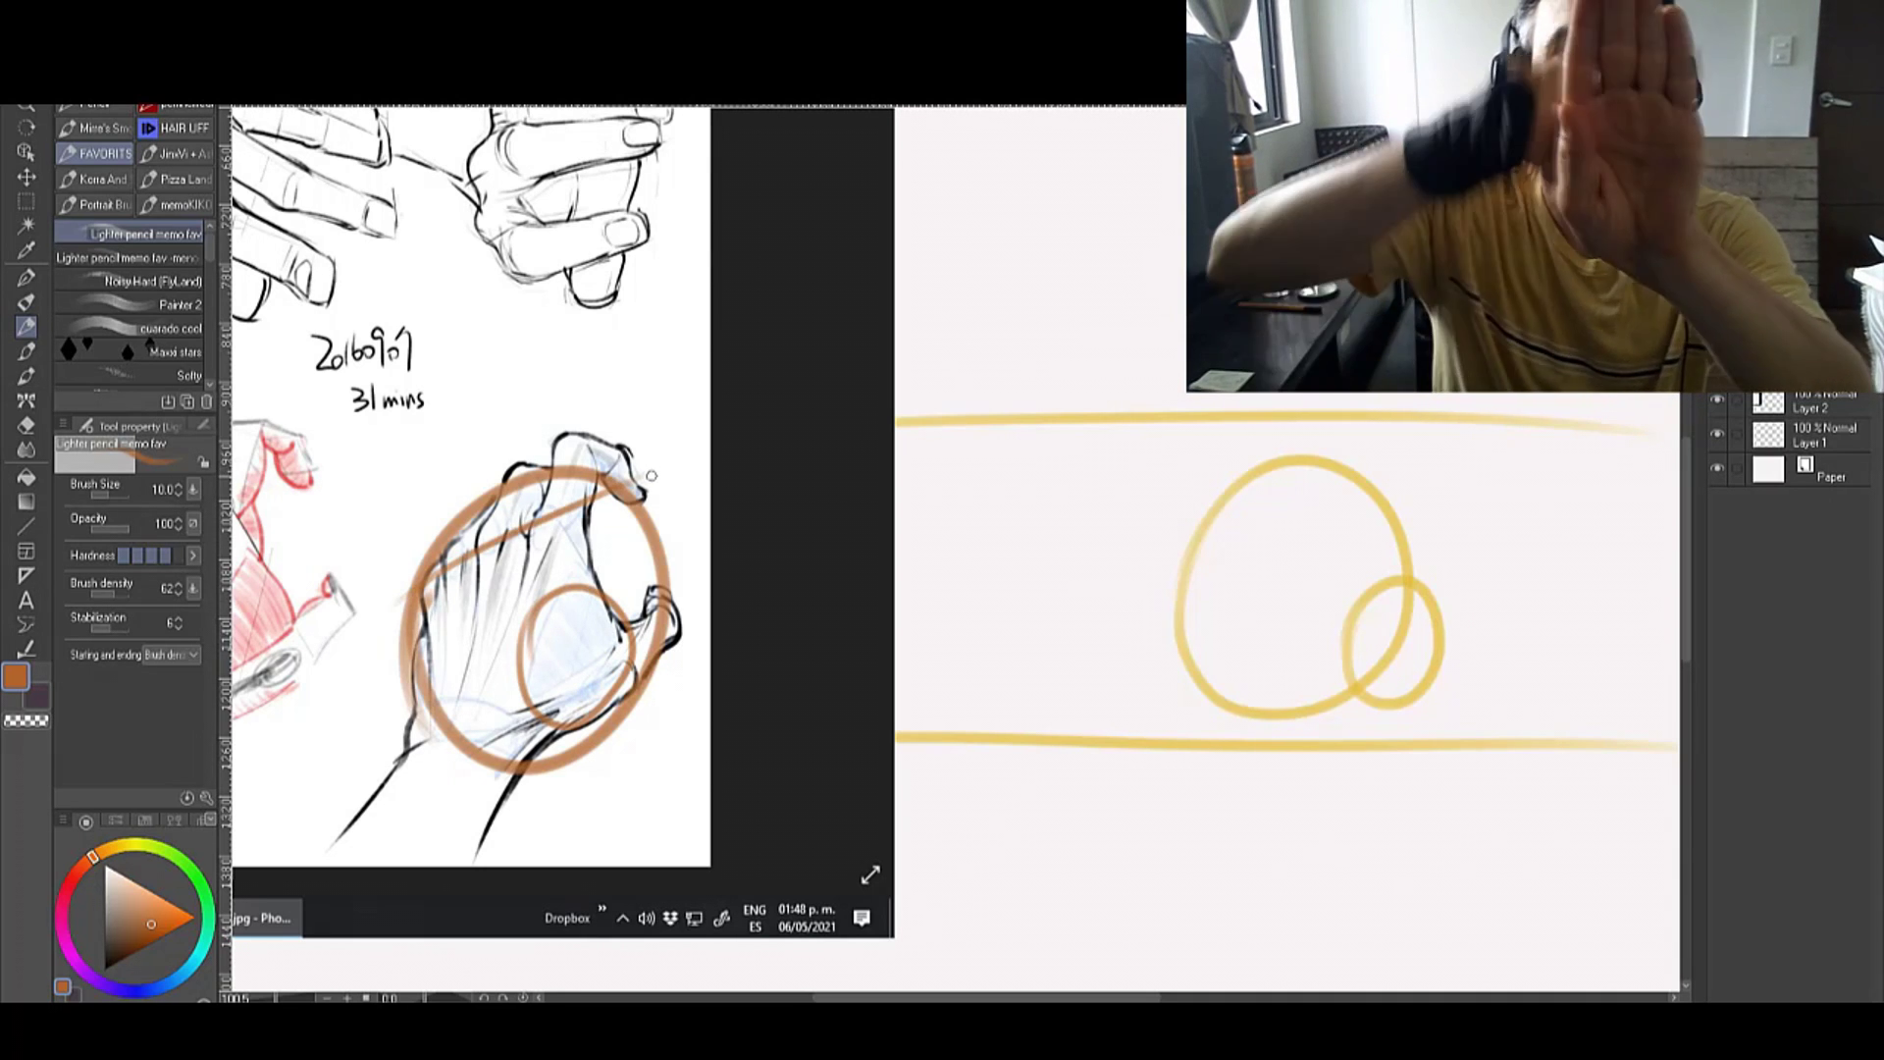
drag(1130, 275, 1268, 398)
drag(1211, 476, 1099, 236)
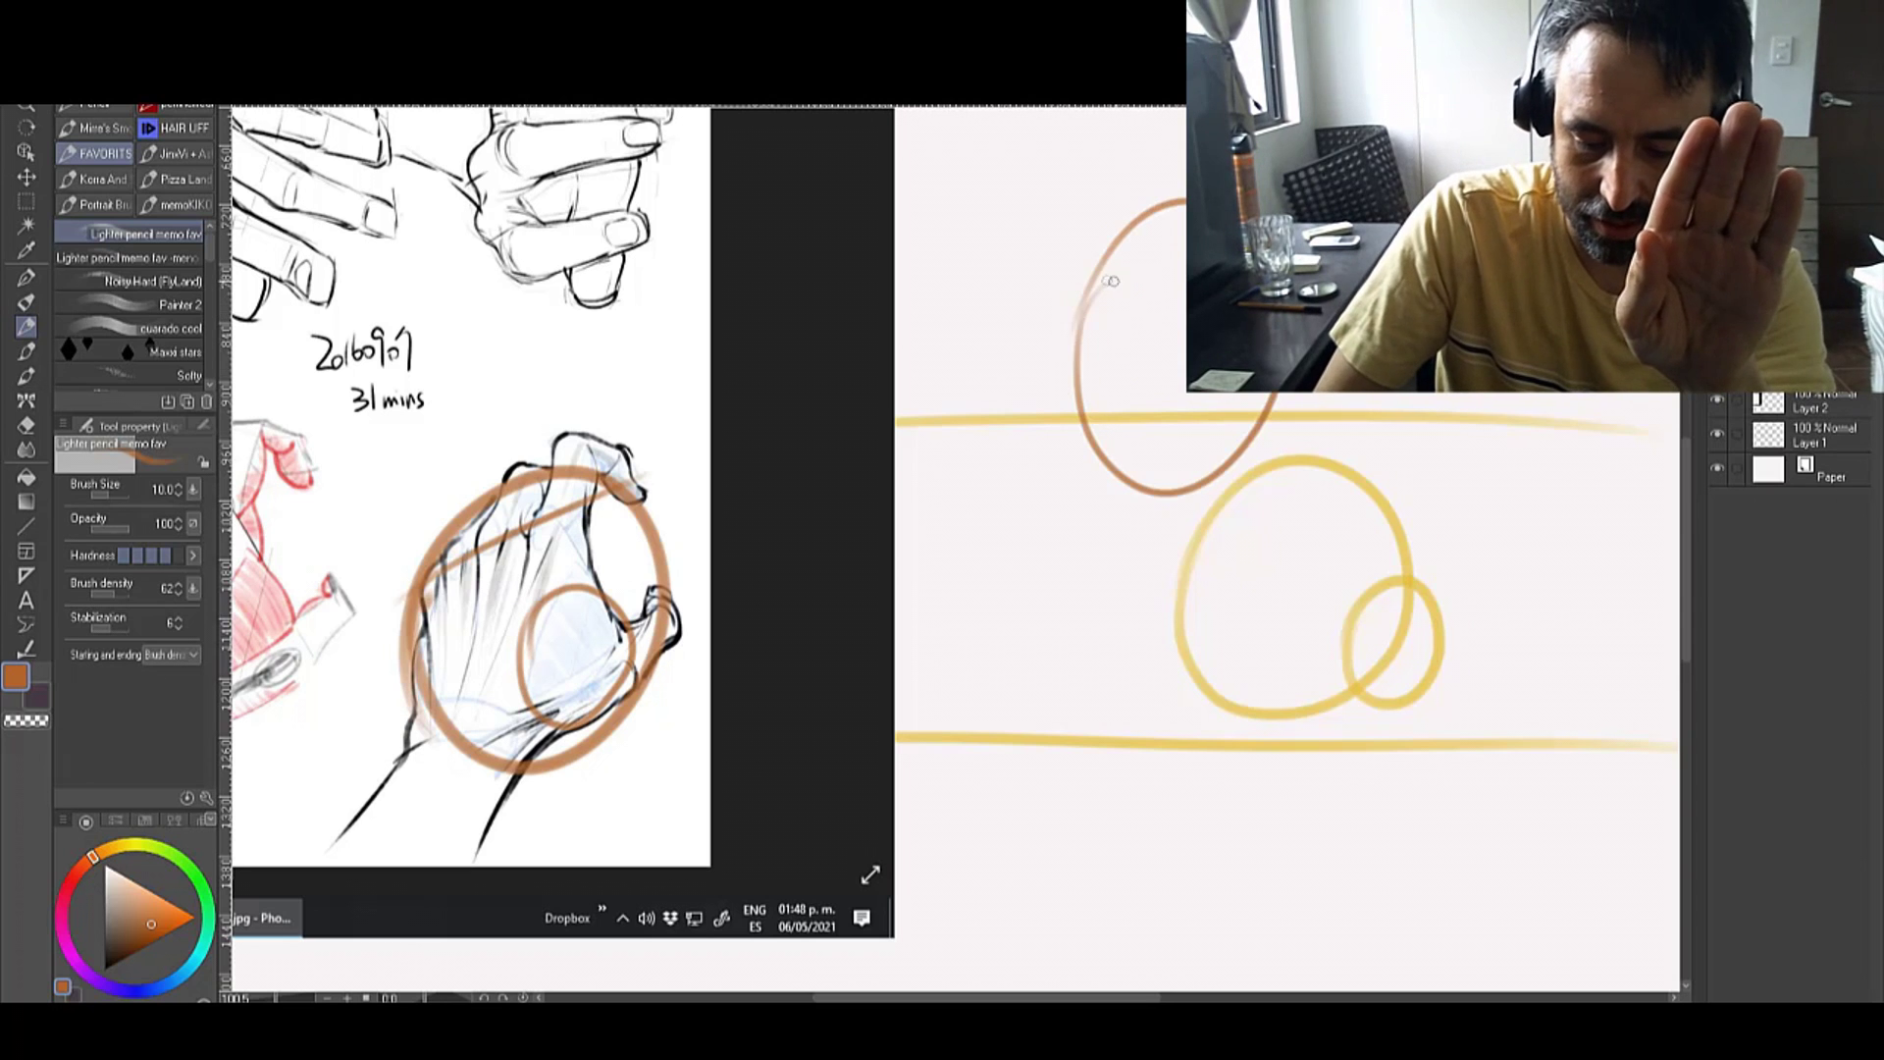
drag(1092, 489, 1168, 312)
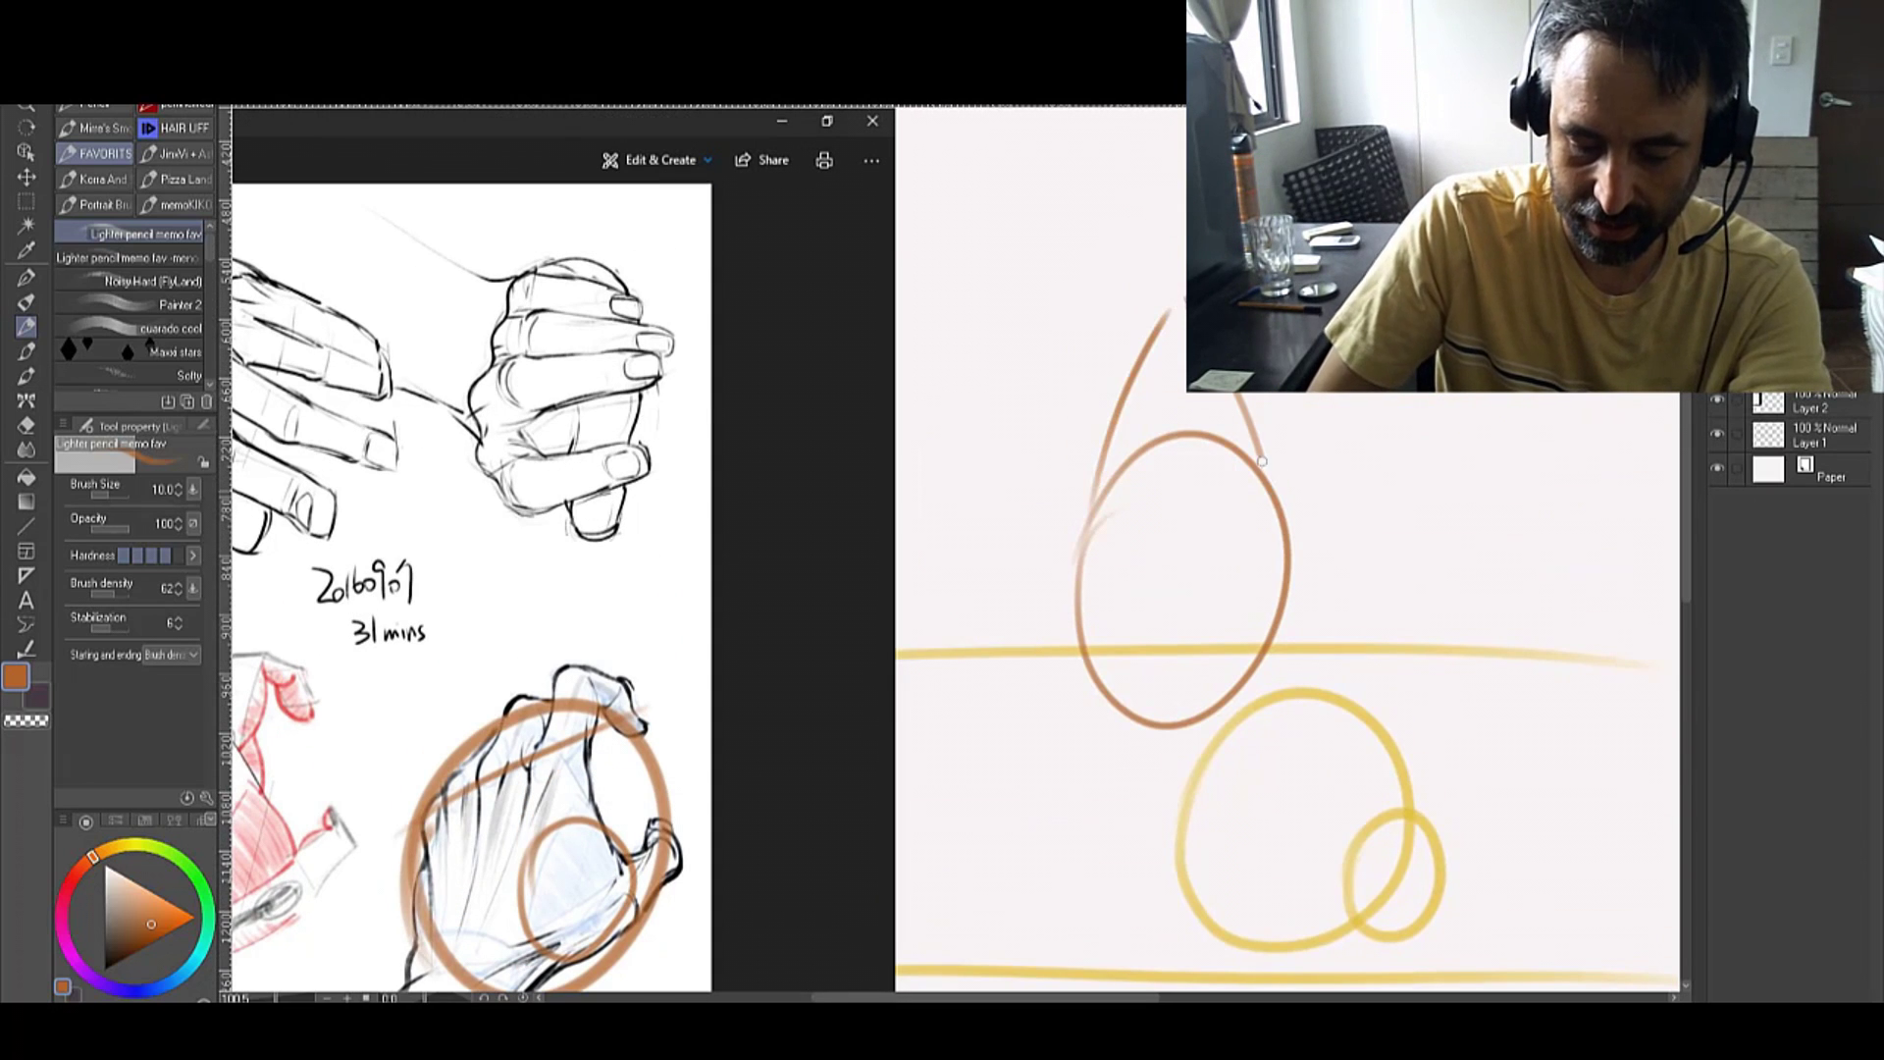
drag(1236, 393, 1284, 599)
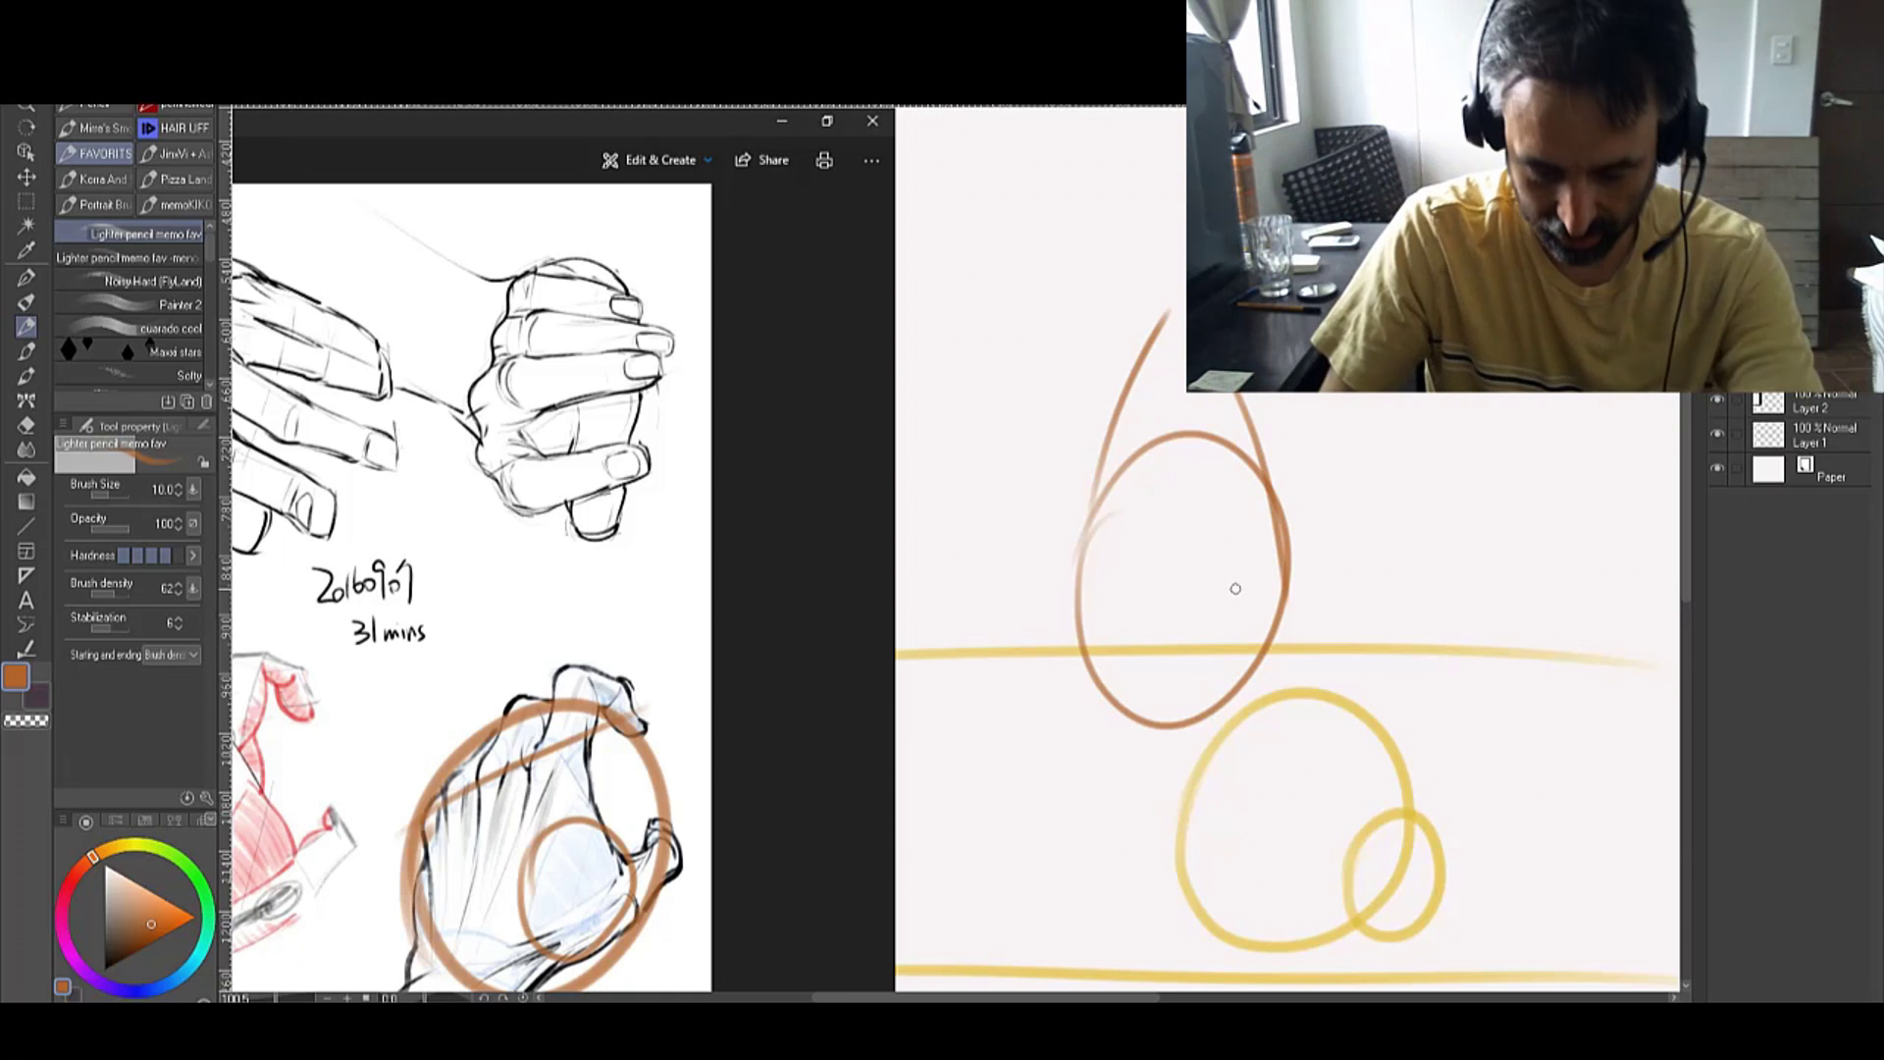
Step: Circle the reference hand's palm, fingertips and knuckles, plus a row of small practice circles
drag(737, 738, 830, 626)
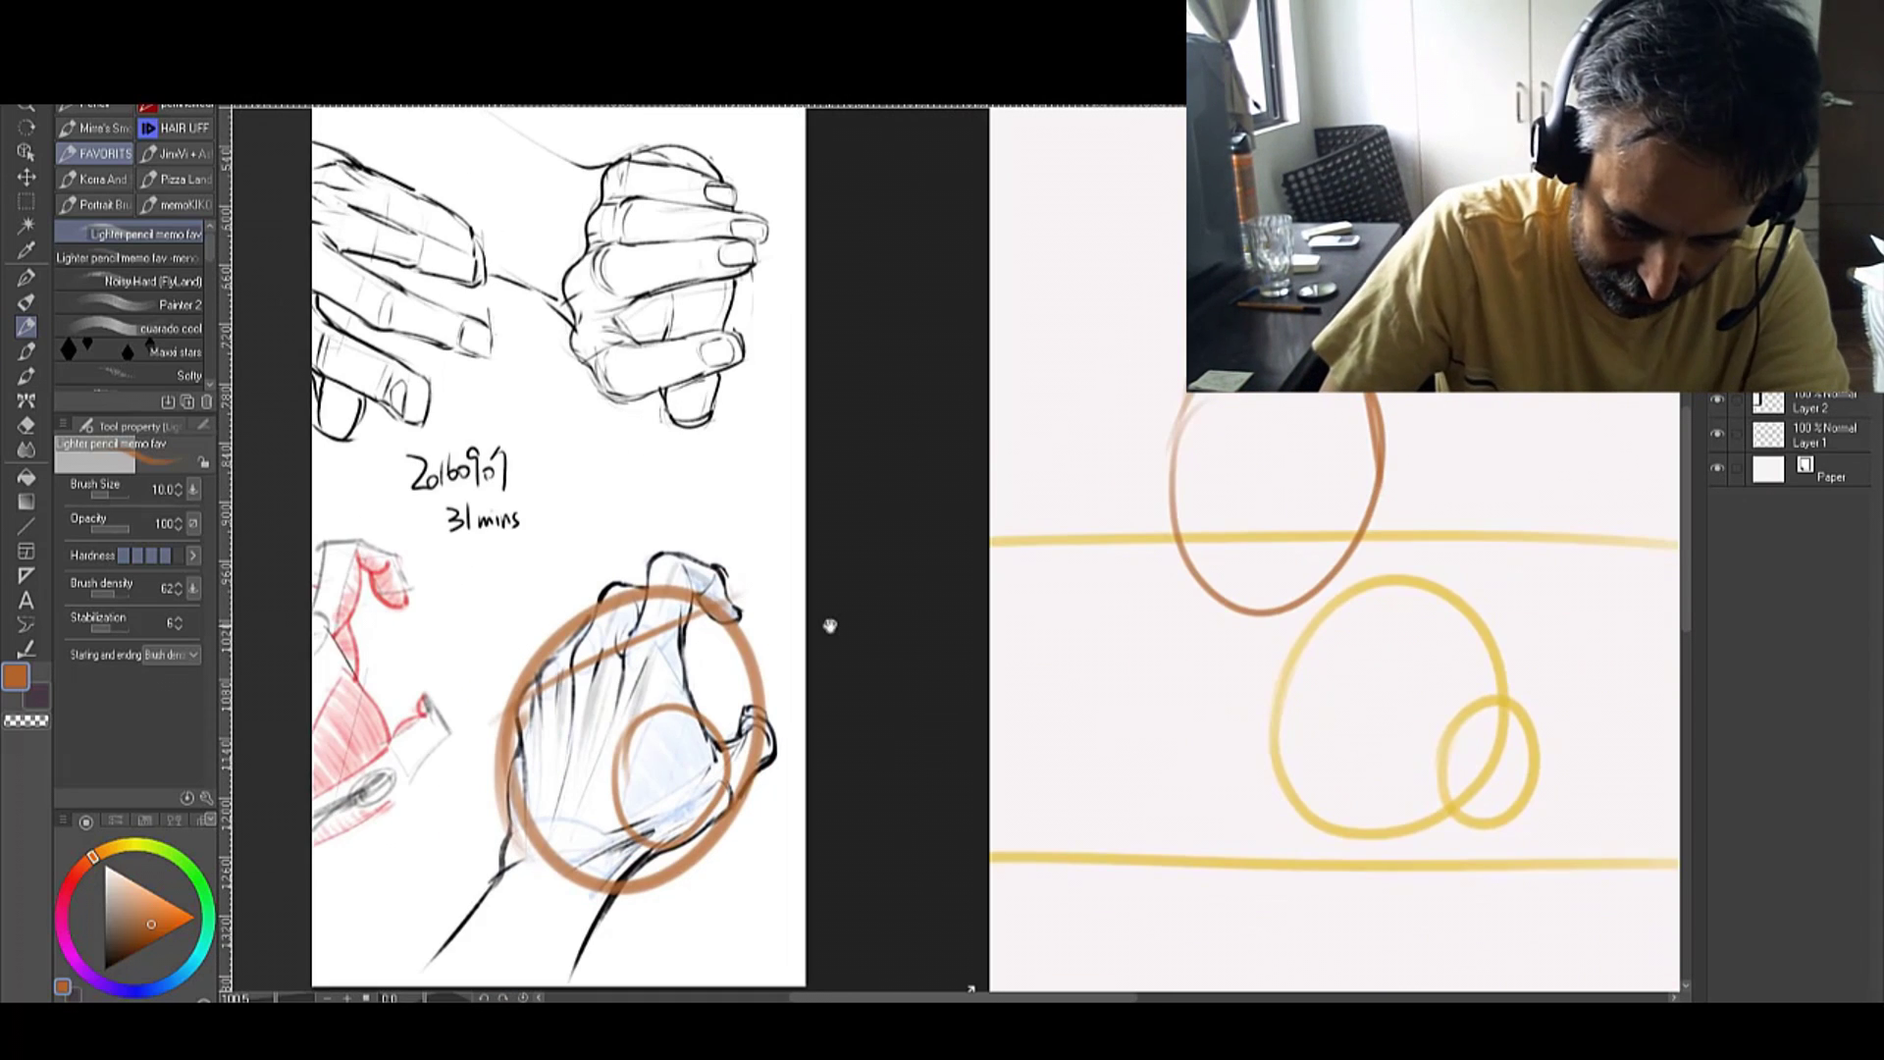
drag(650, 711, 682, 703)
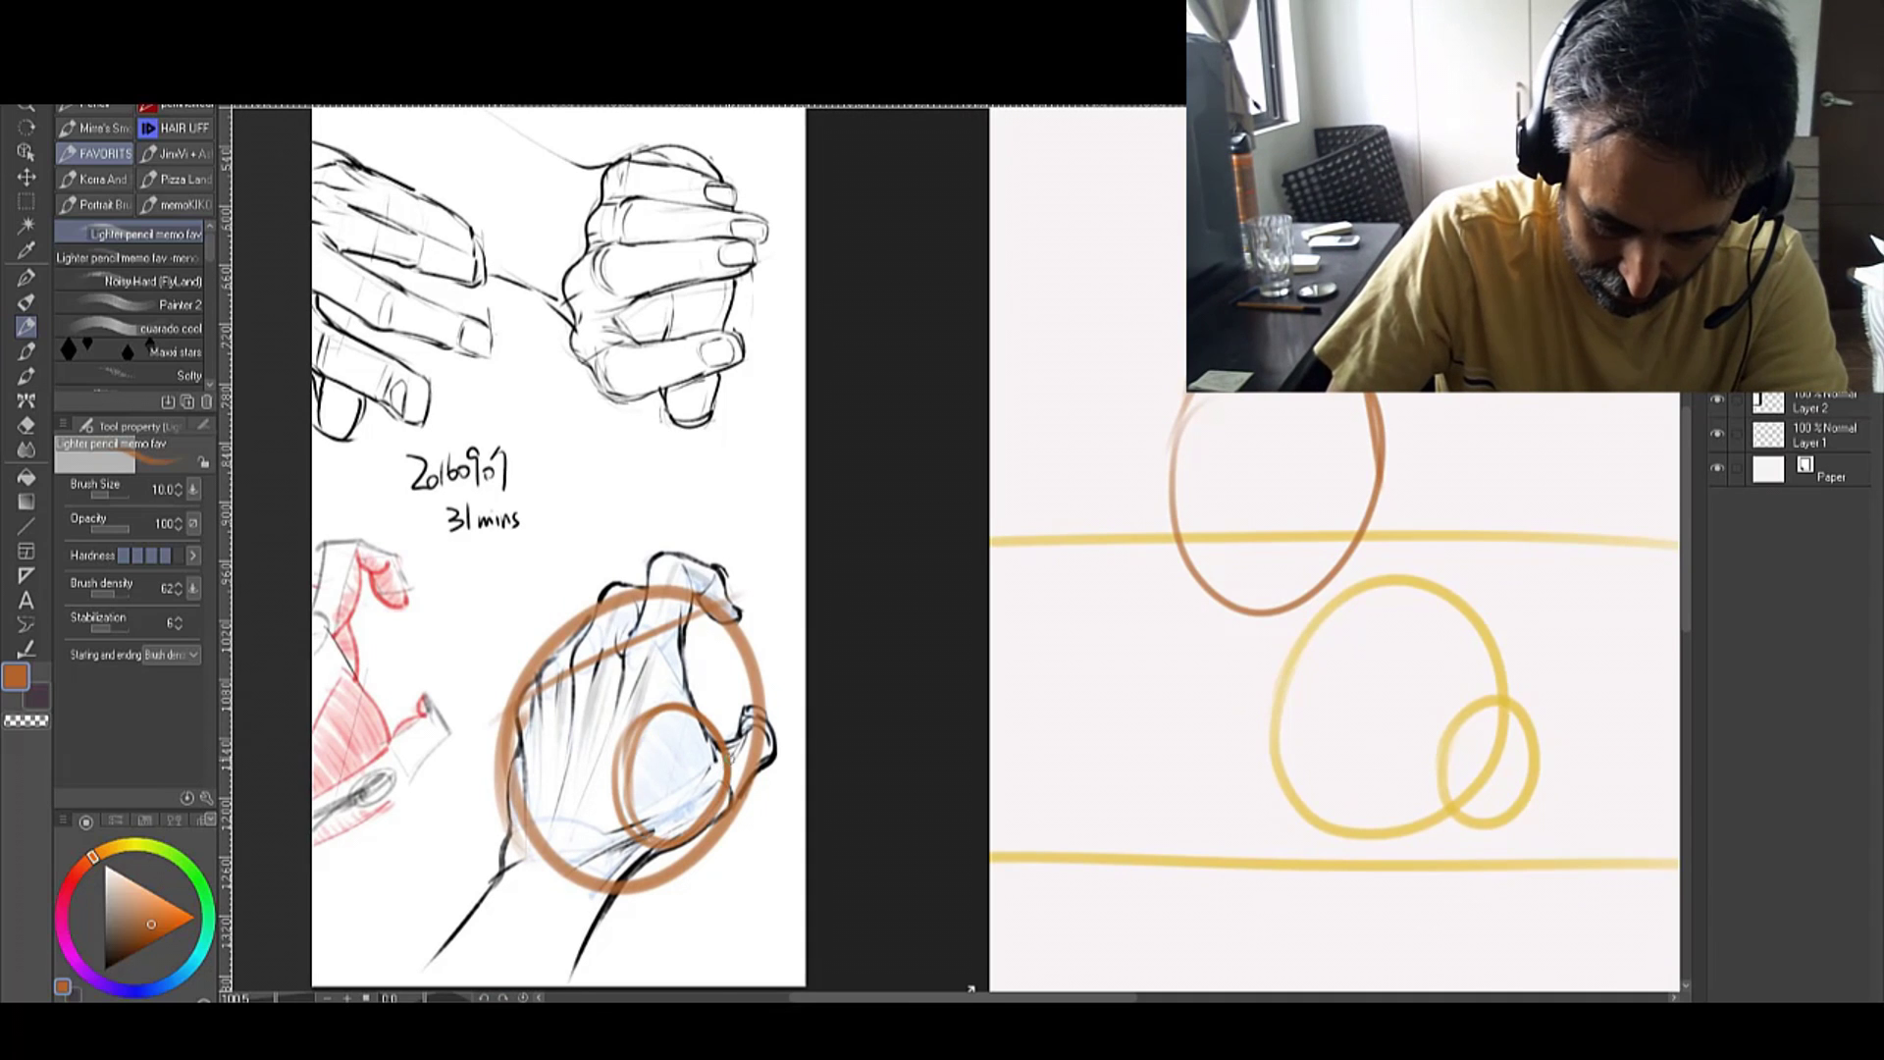
drag(656, 565, 689, 589)
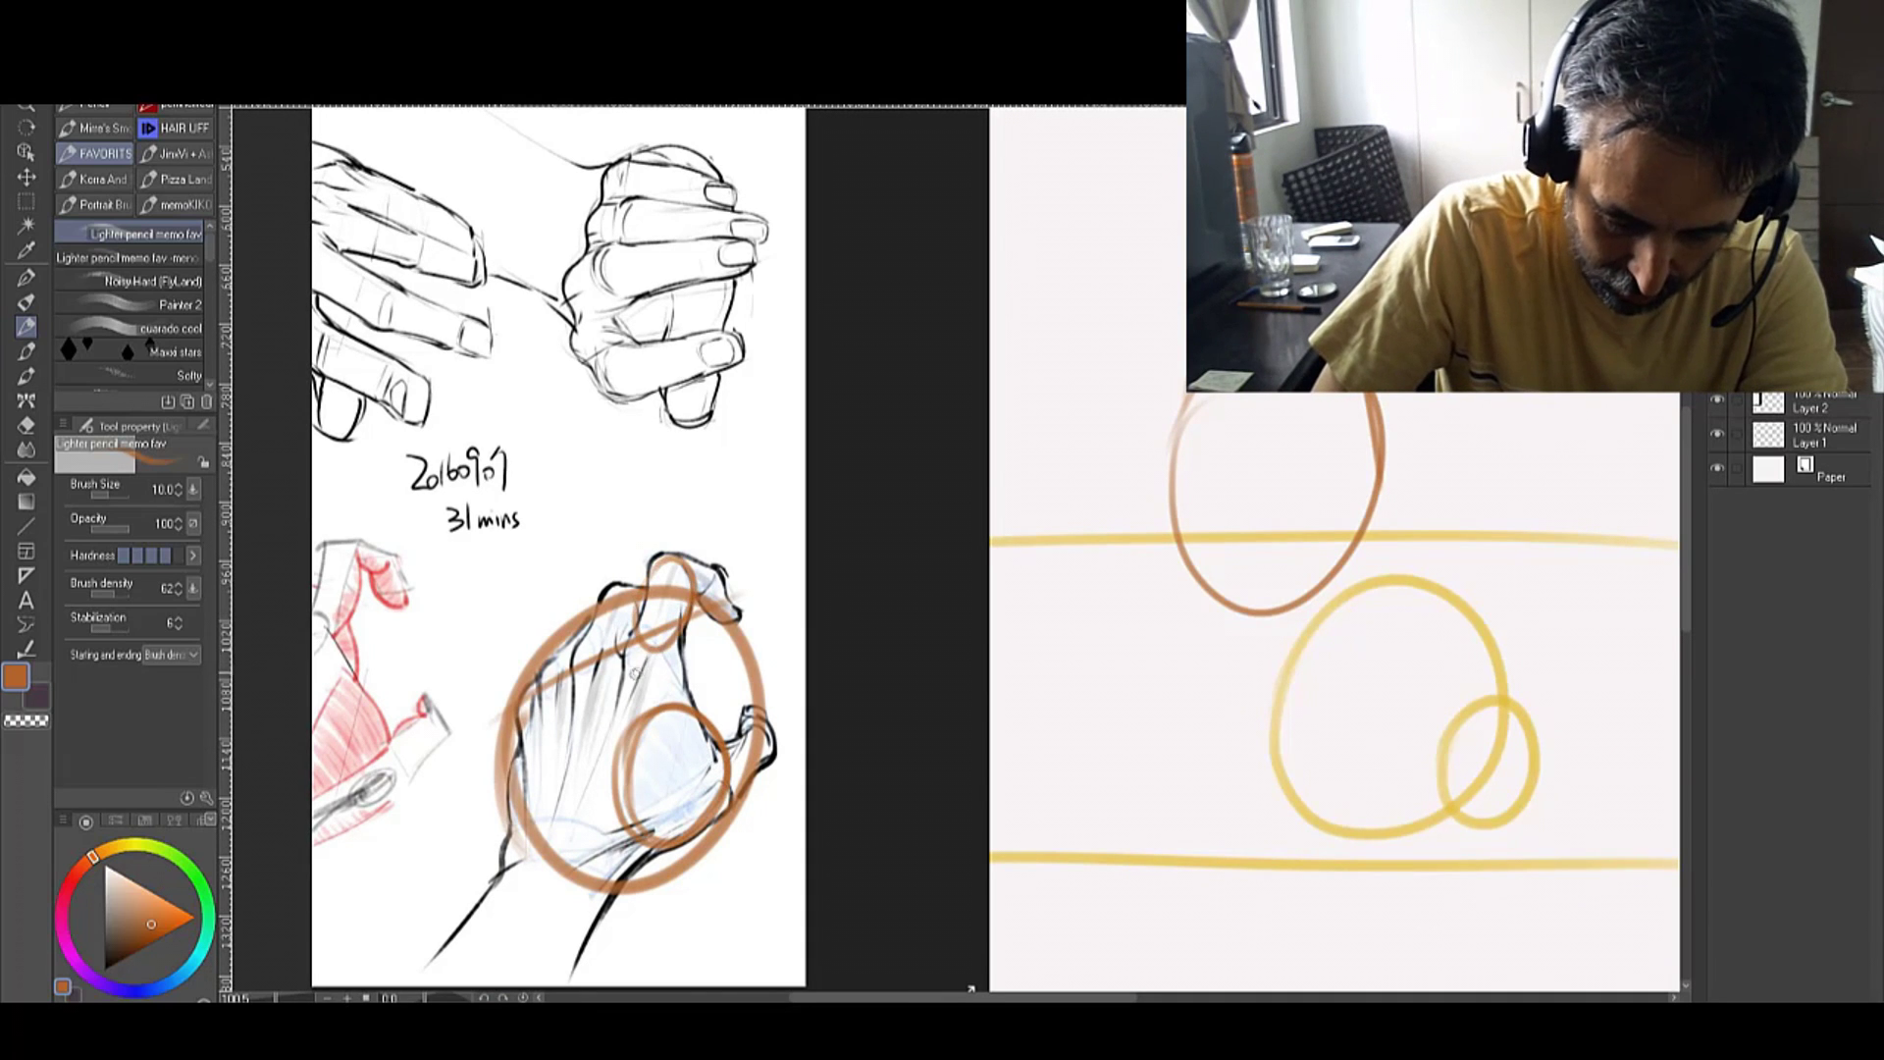
mouse_move(581, 654)
mouse_down()
mouse_move(609, 656)
mouse_move(556, 677)
mouse_move(567, 699)
mouse_up()
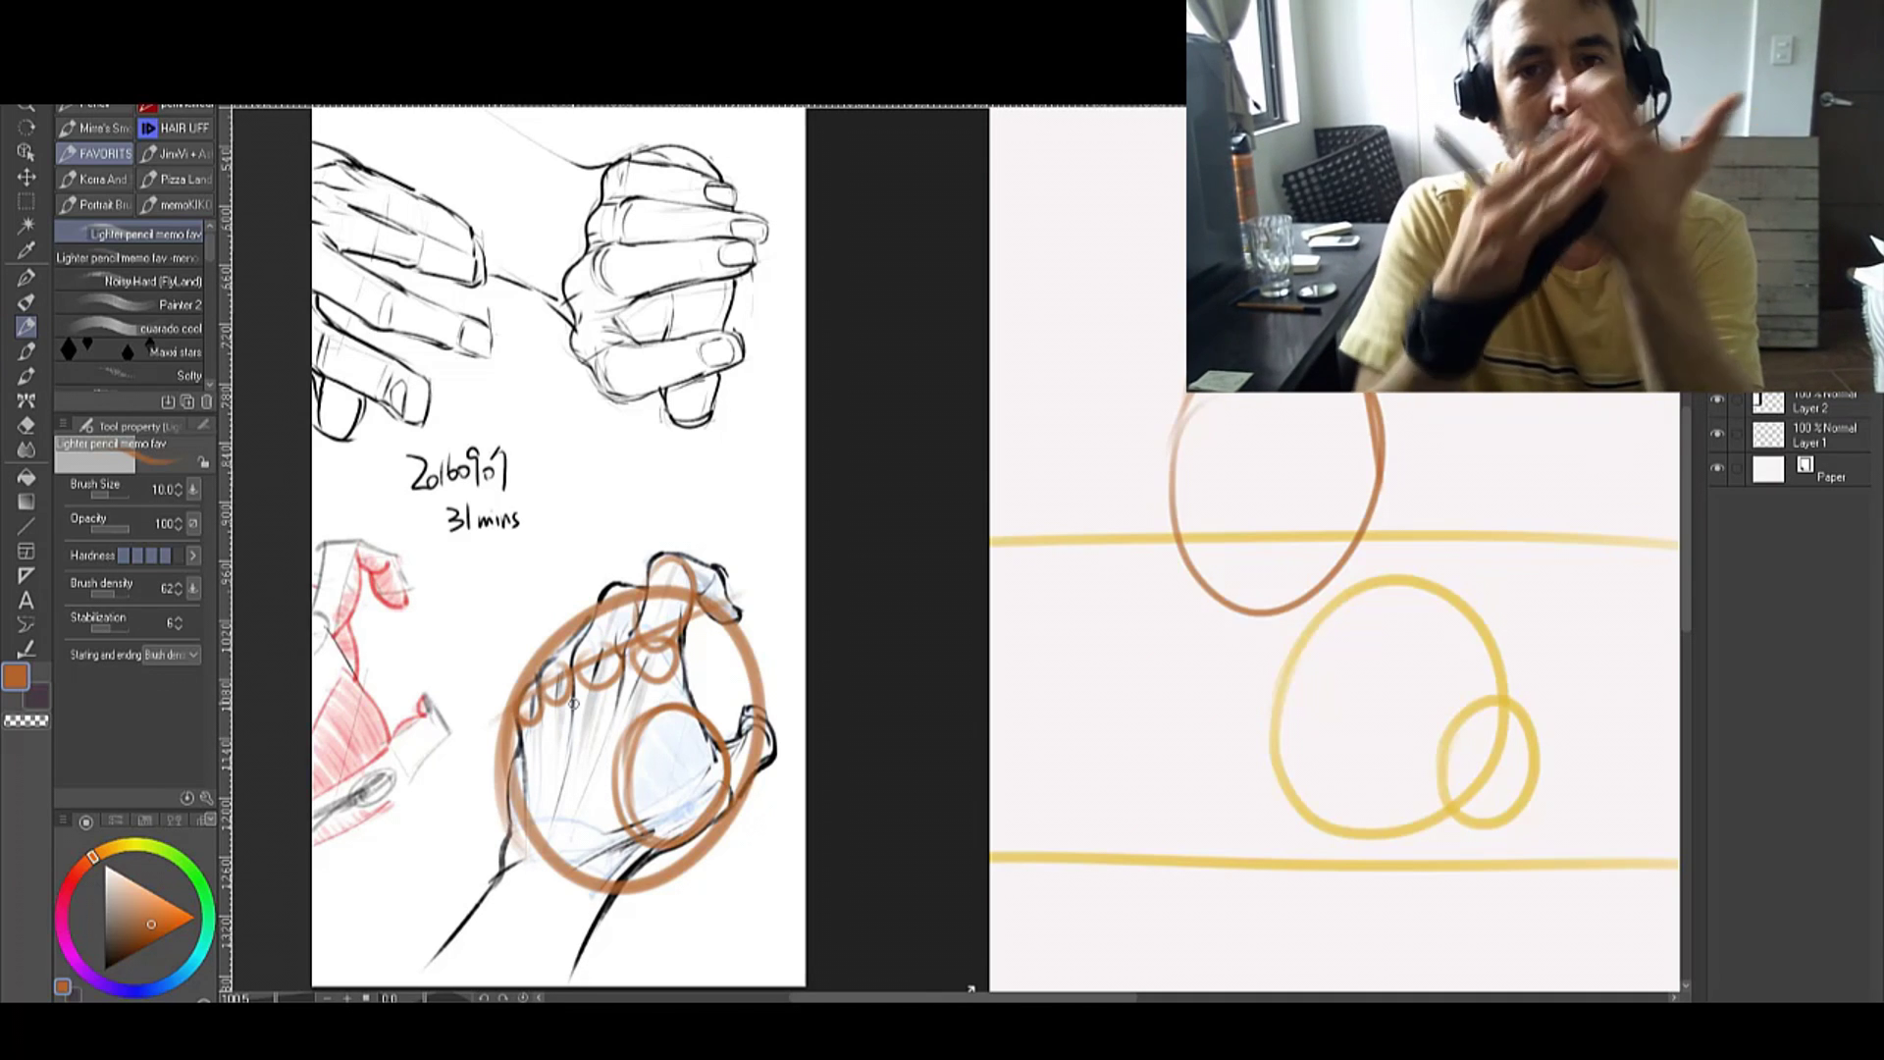
mouse_move(736, 417)
mouse_down()
mouse_move(709, 461)
mouse_move(589, 540)
mouse_move(615, 512)
mouse_up()
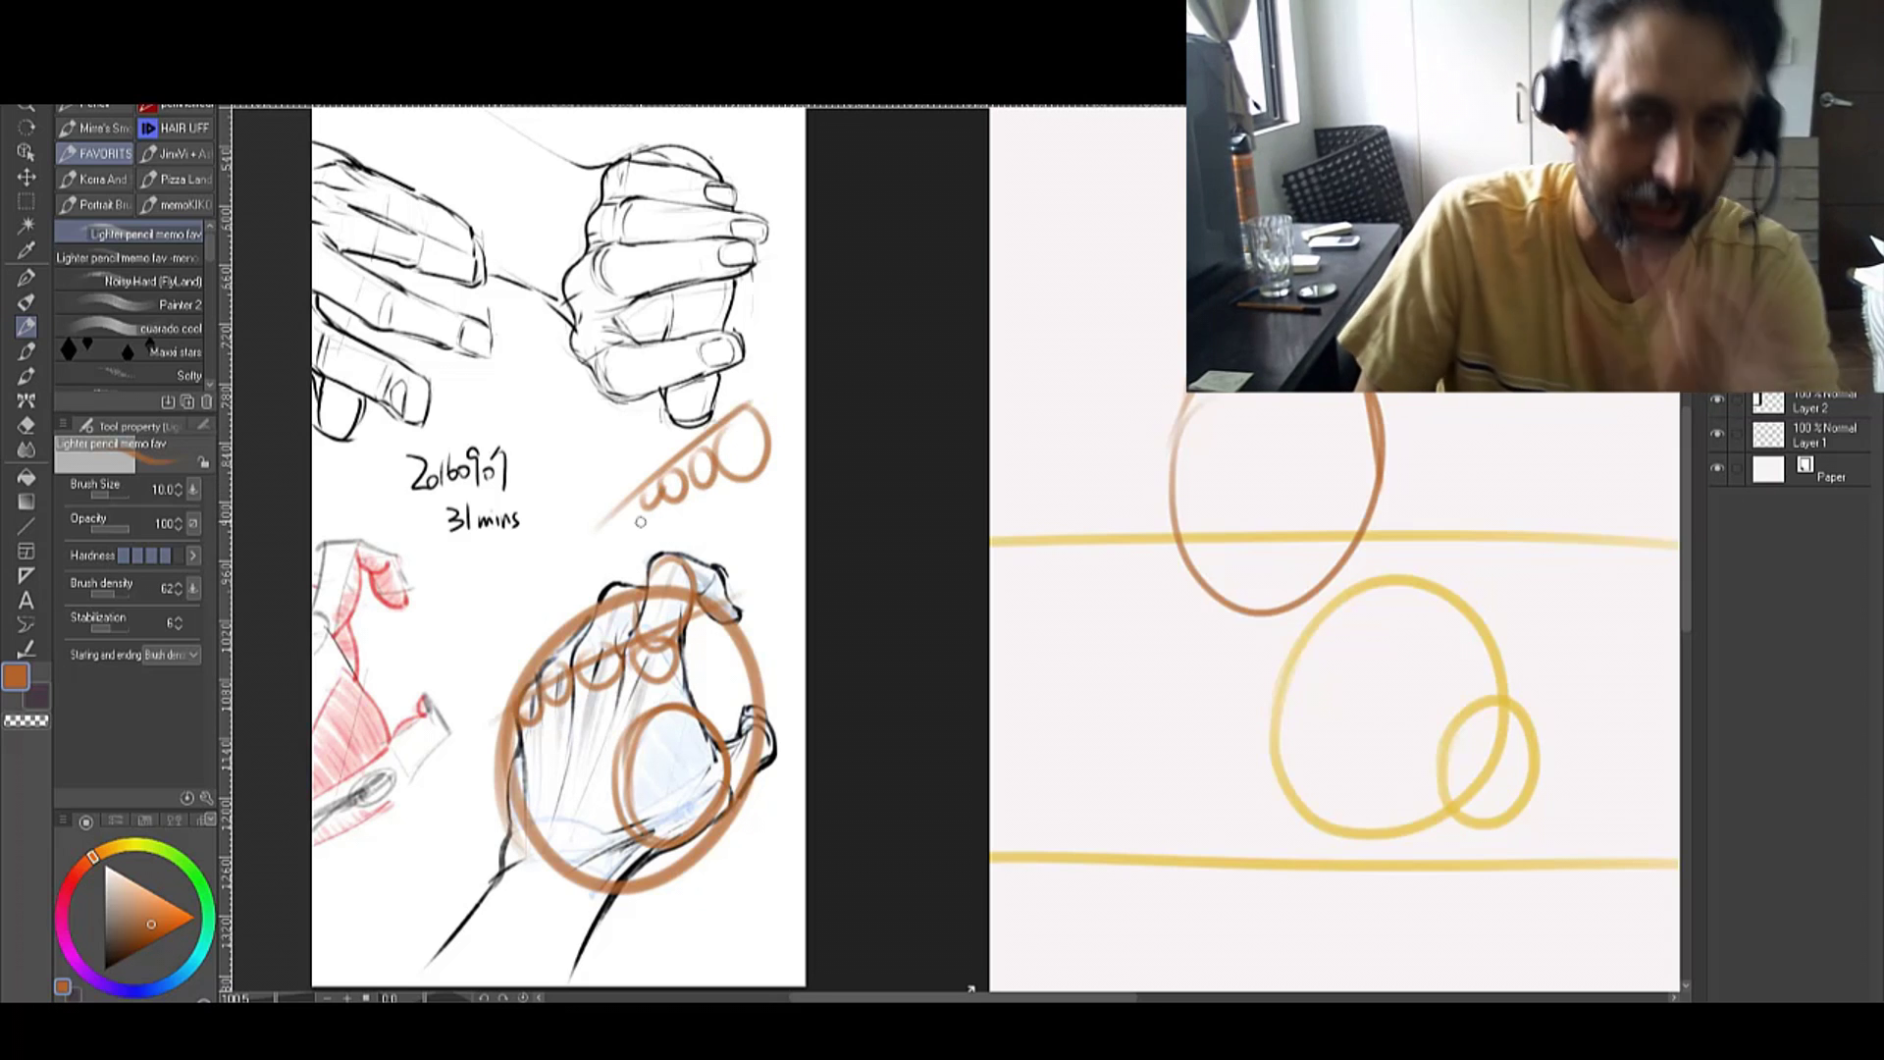
mouse_move(991, 407)
mouse_down()
mouse_move(1049, 402)
mouse_move(1114, 441)
mouse_up()
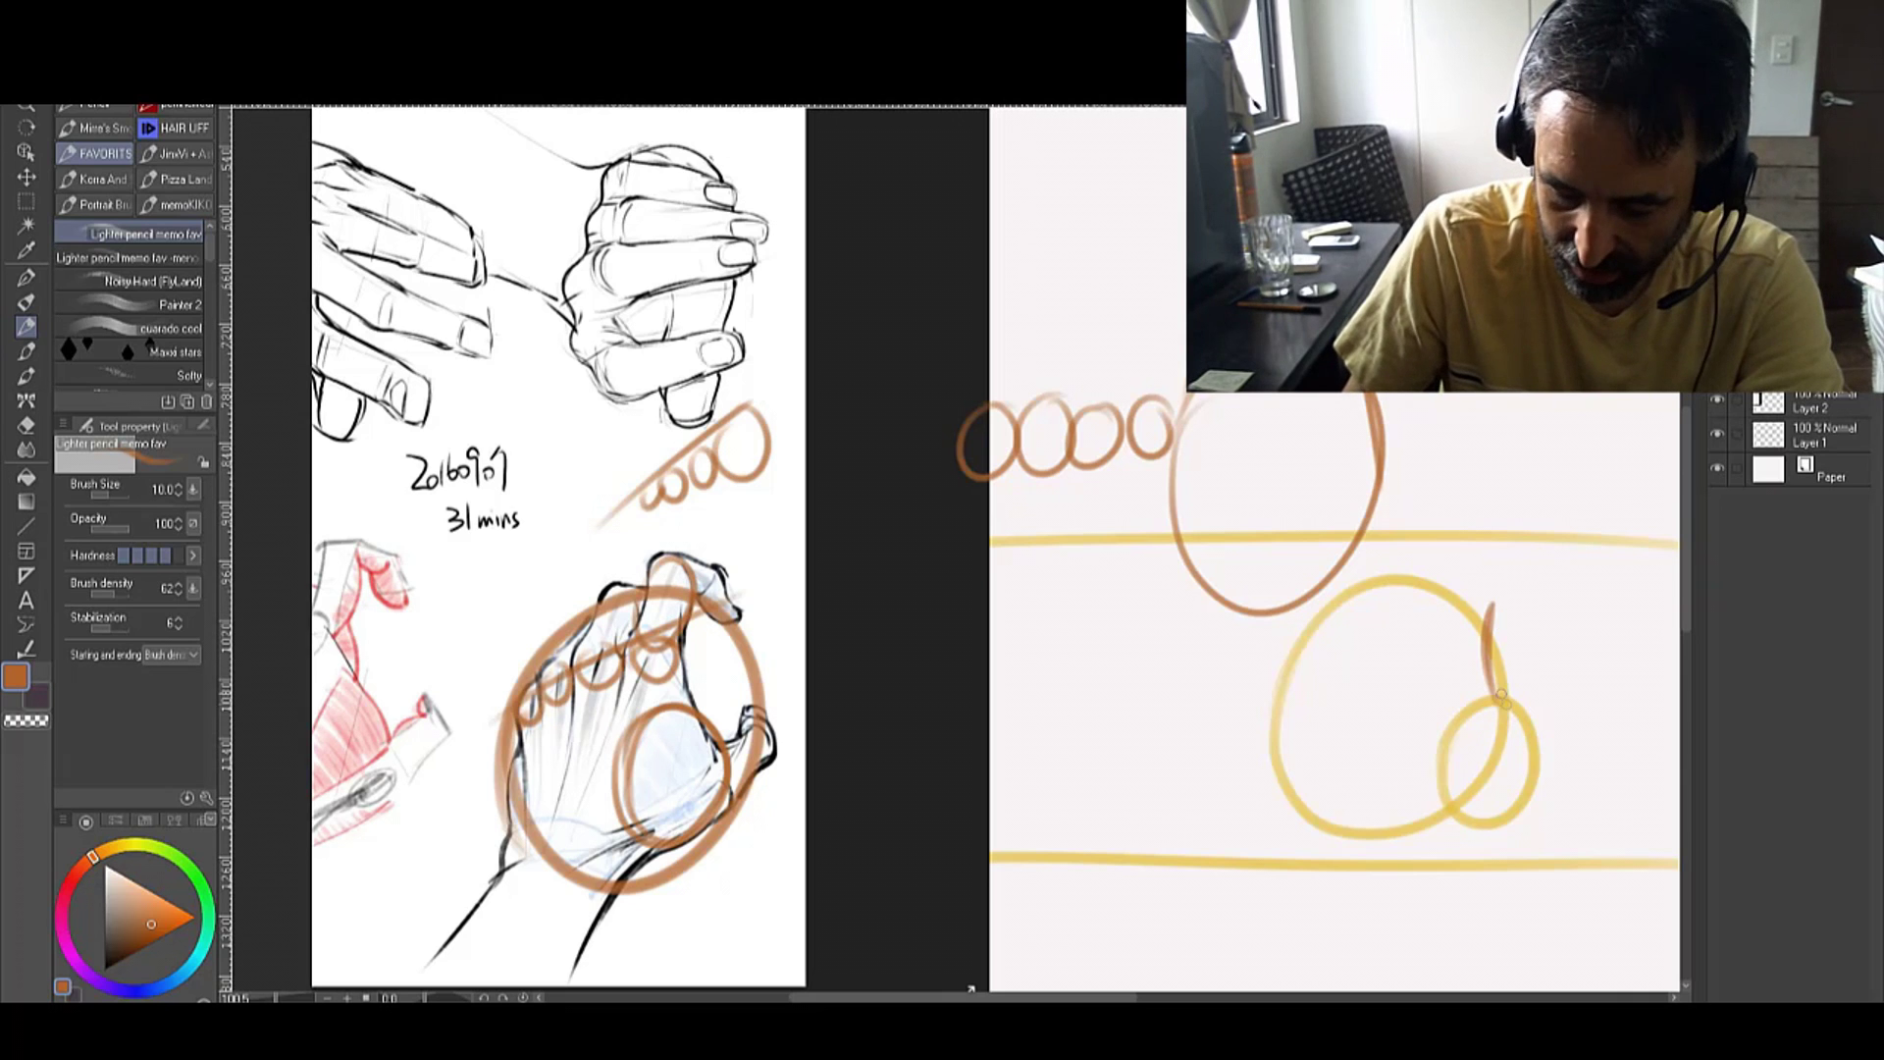
Step: Sketch wrist strokes, the left outline and knuckles along the big yellow circle
drag(1507, 734, 1466, 723)
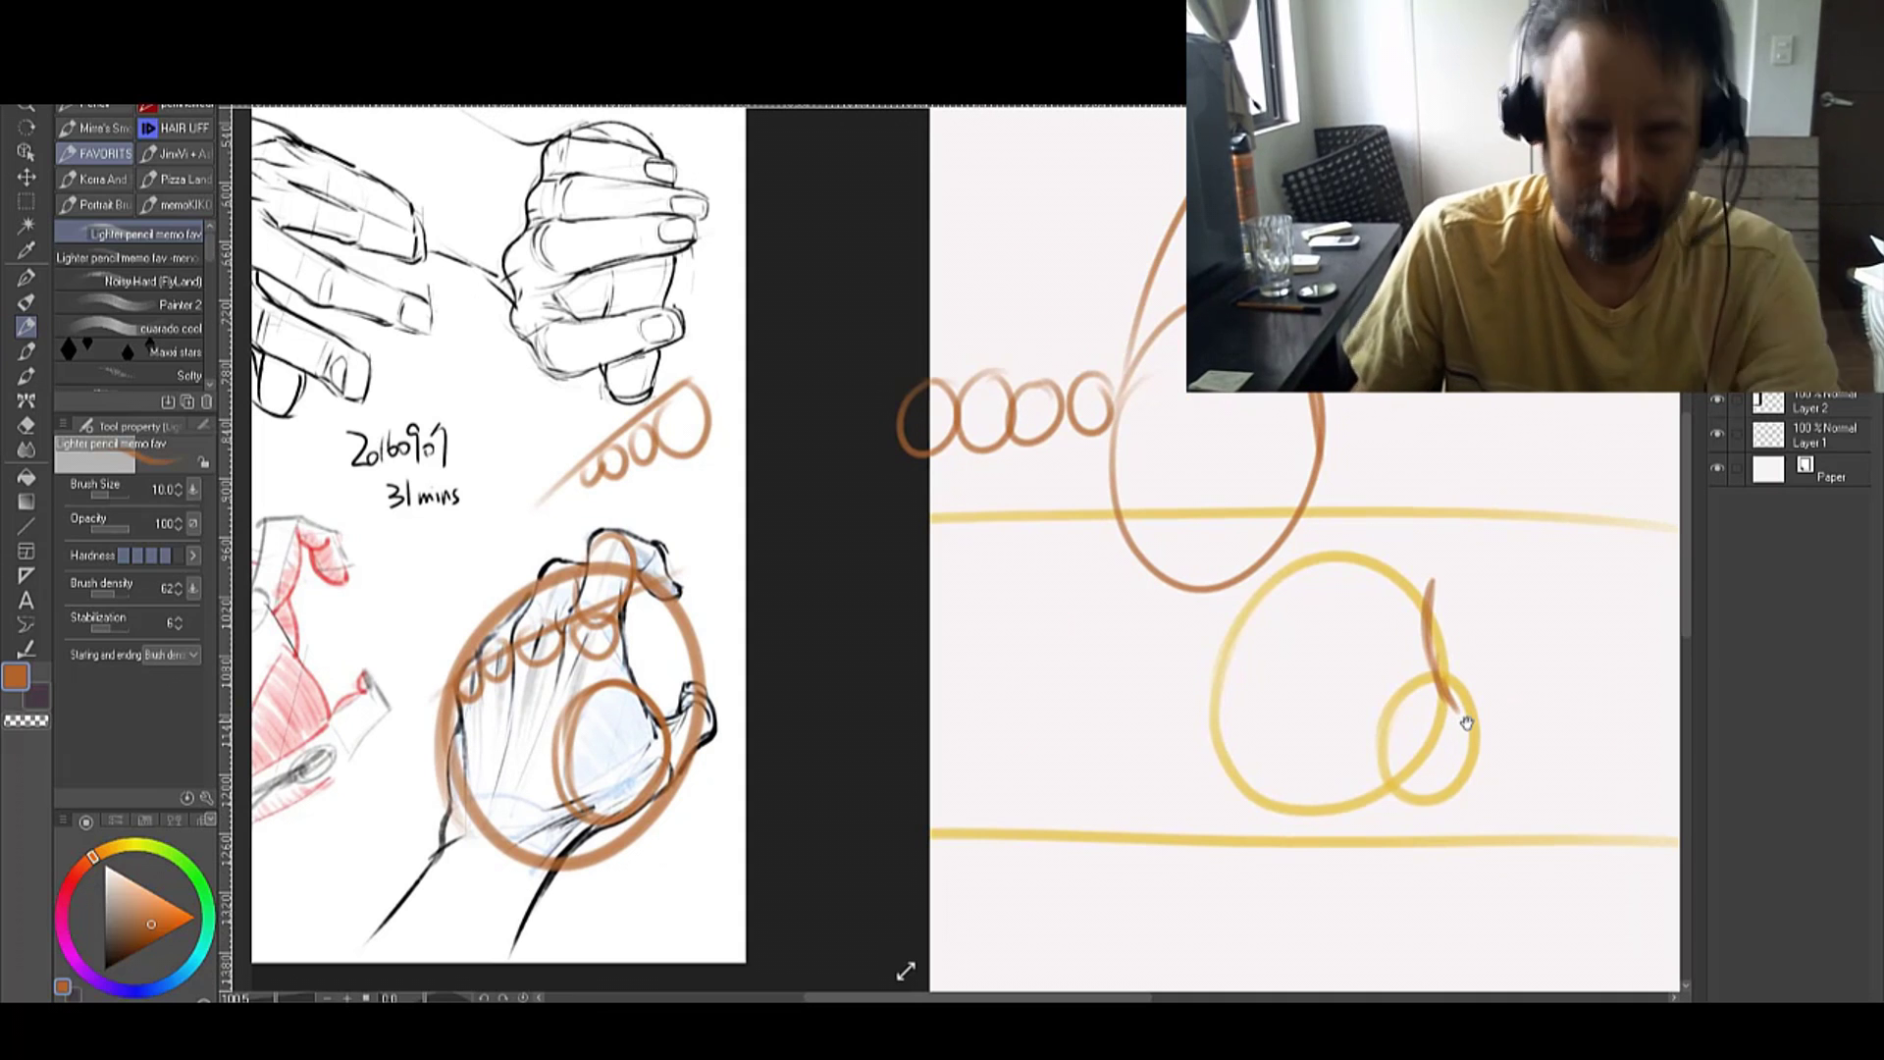
drag(1370, 809, 1311, 923)
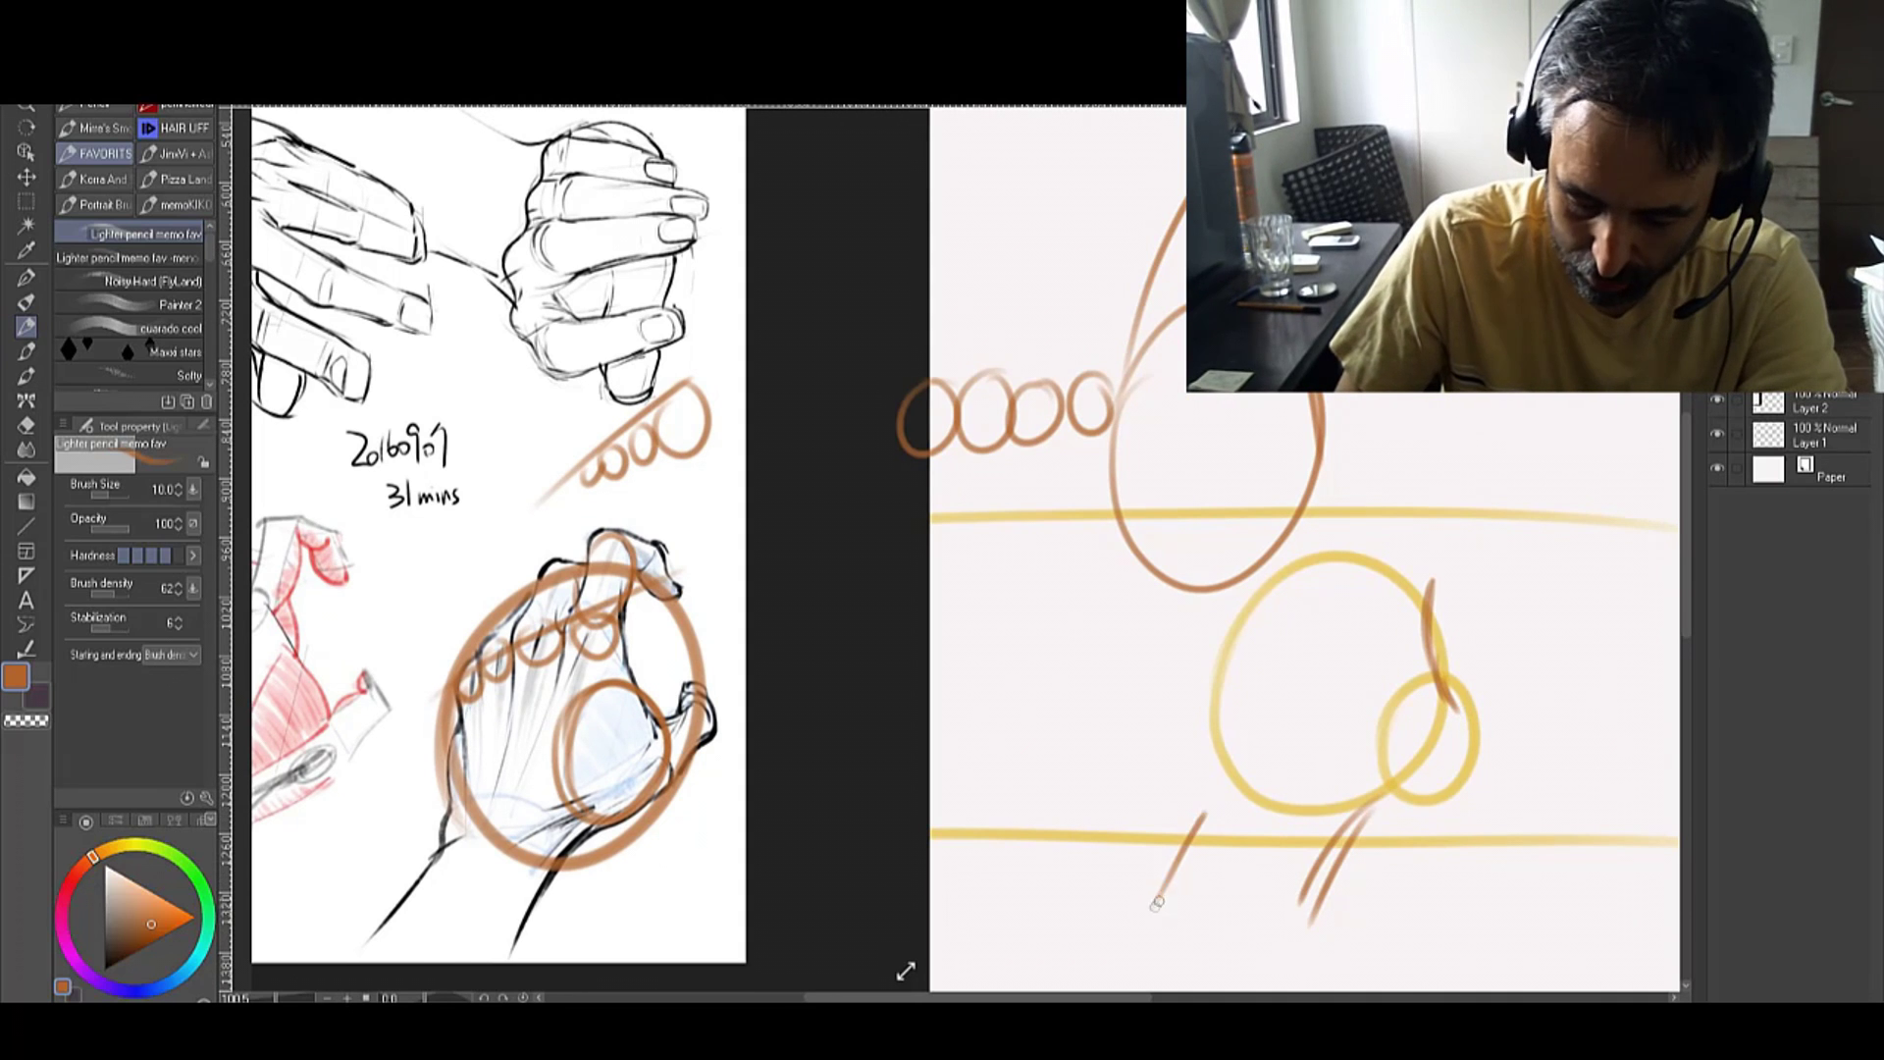
drag(1215, 777, 1229, 634)
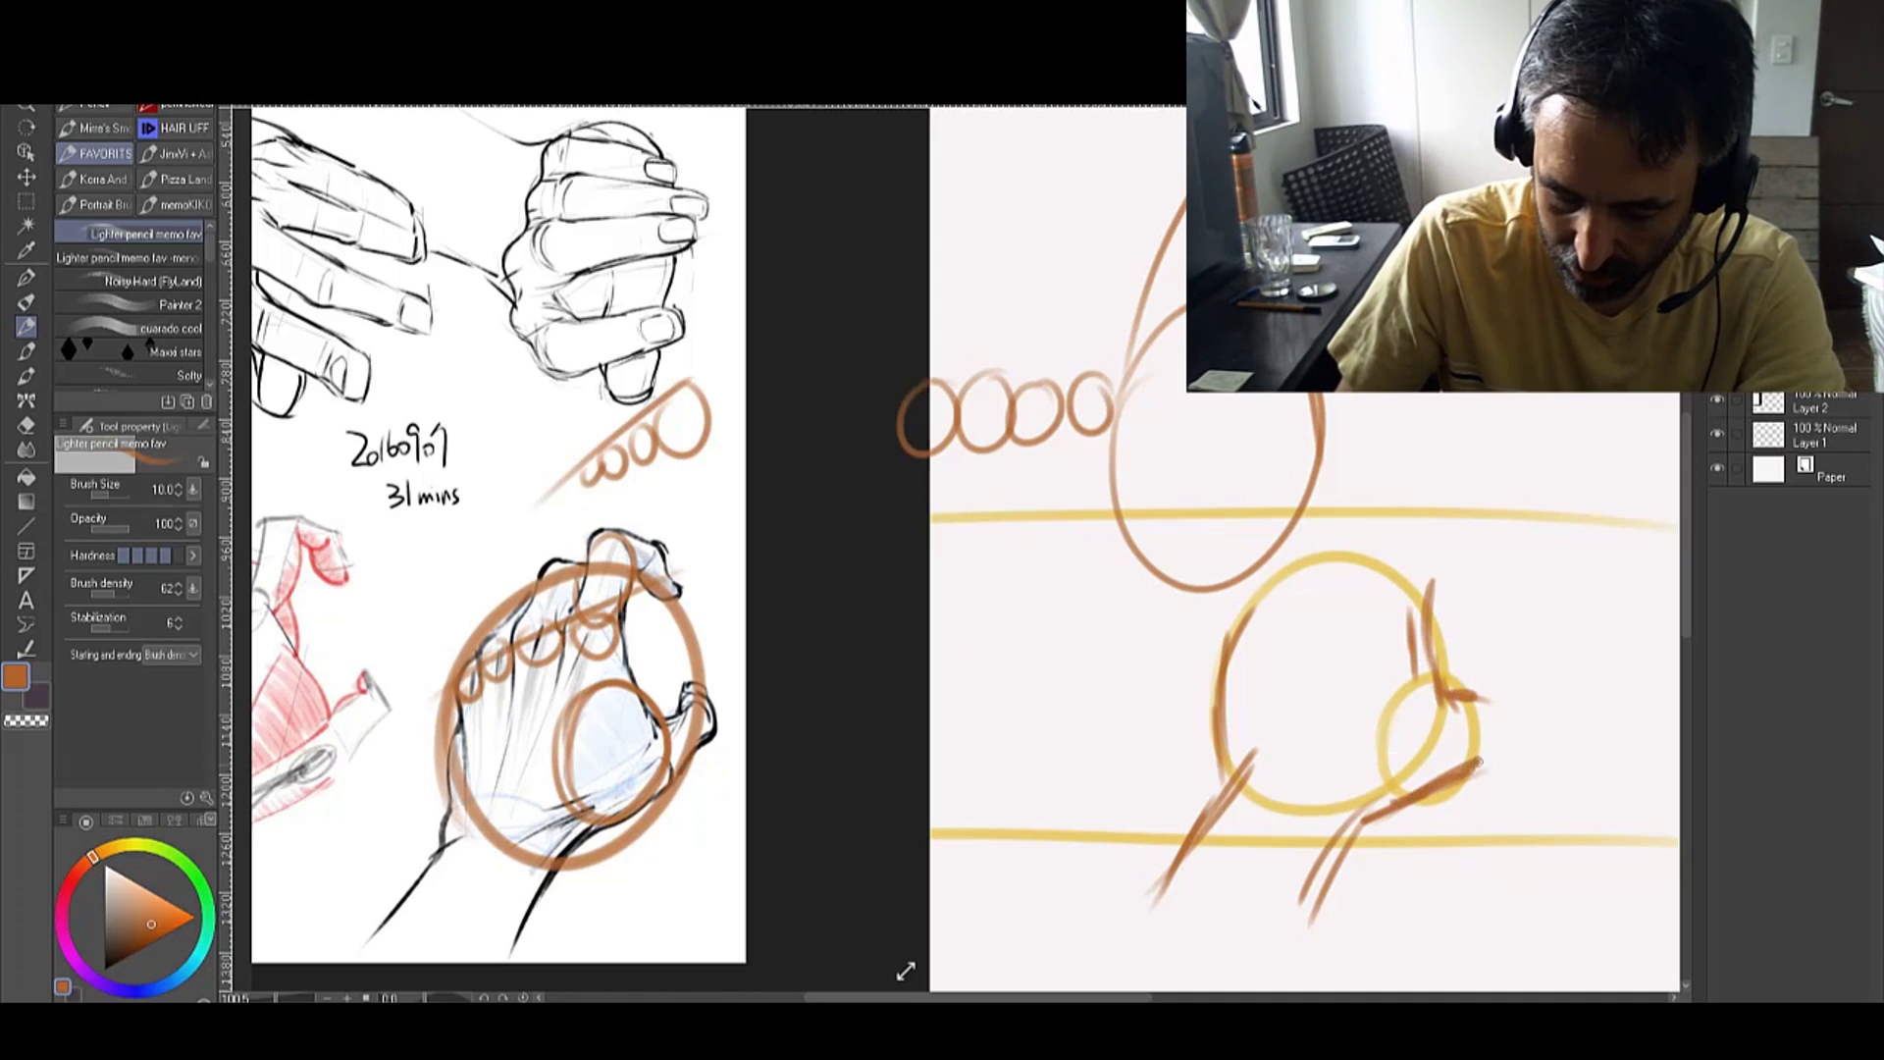
drag(1516, 710, 1522, 668)
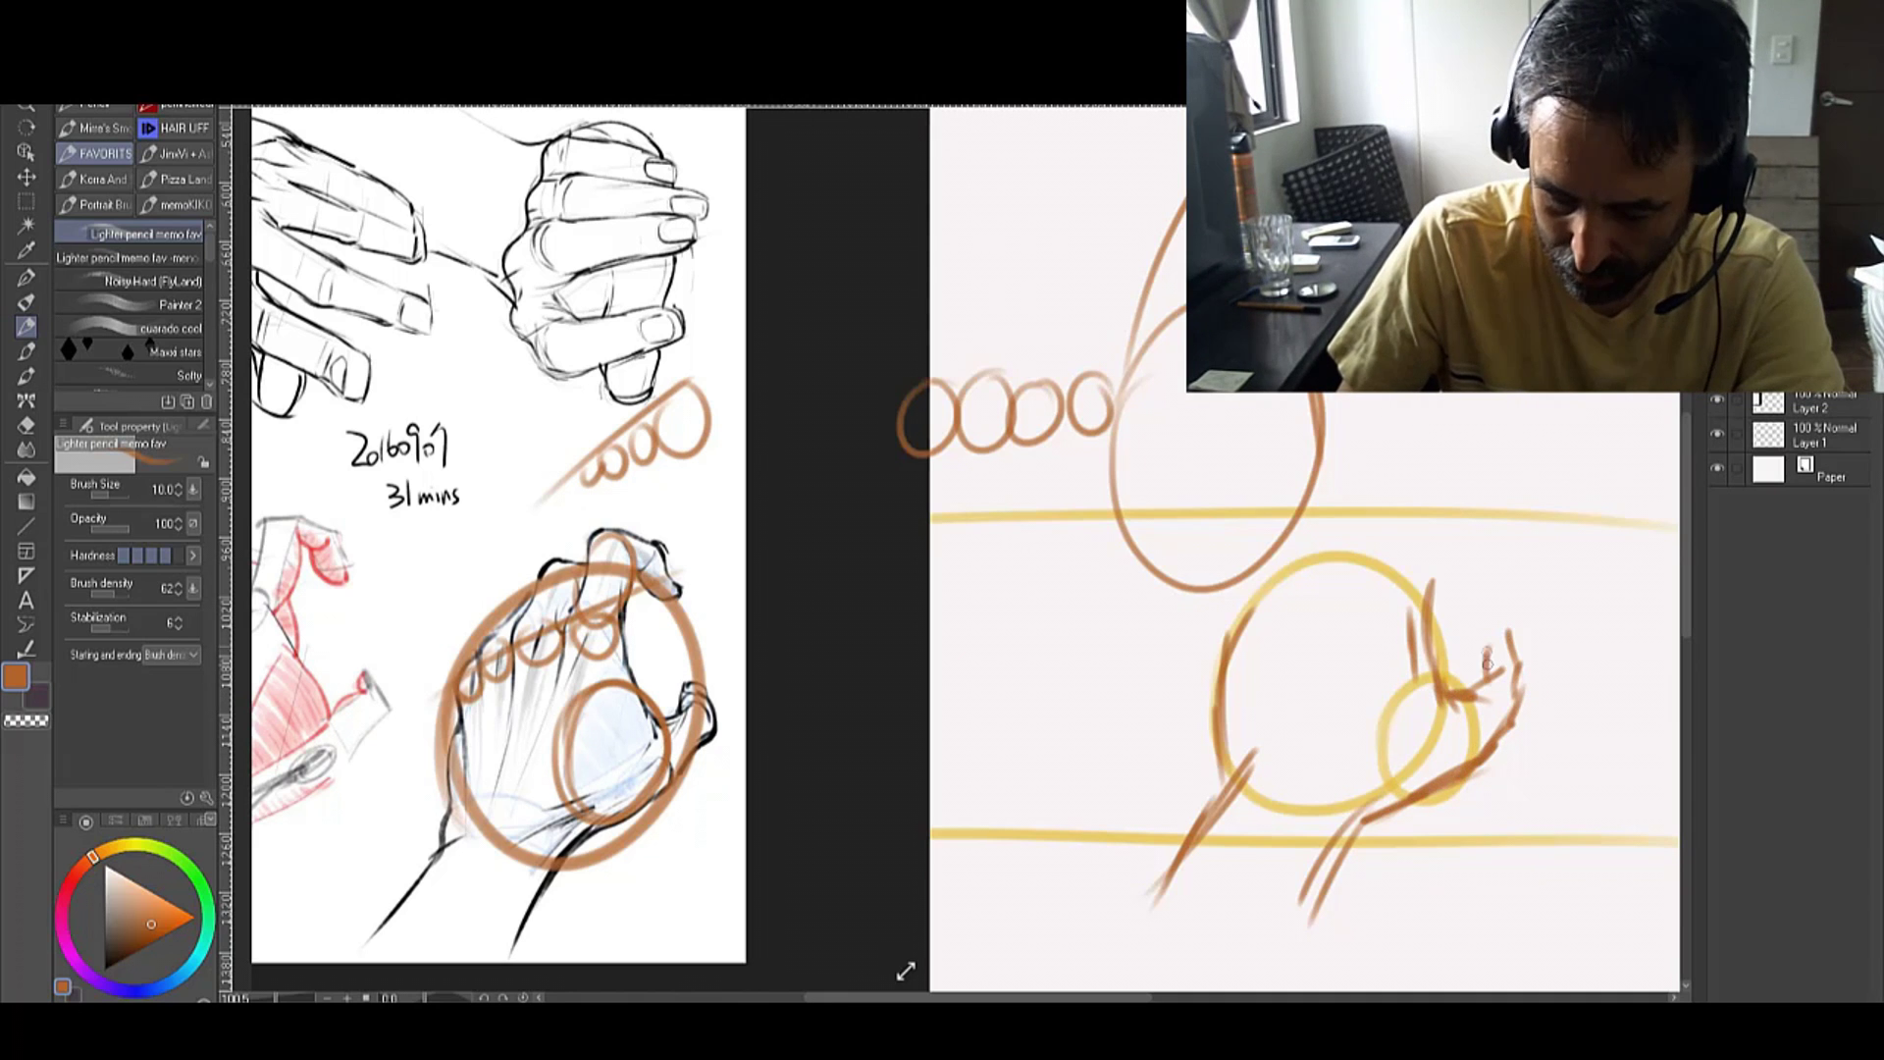
drag(1403, 573, 1418, 631)
drag(1239, 732, 1445, 636)
drag(1261, 677, 1447, 631)
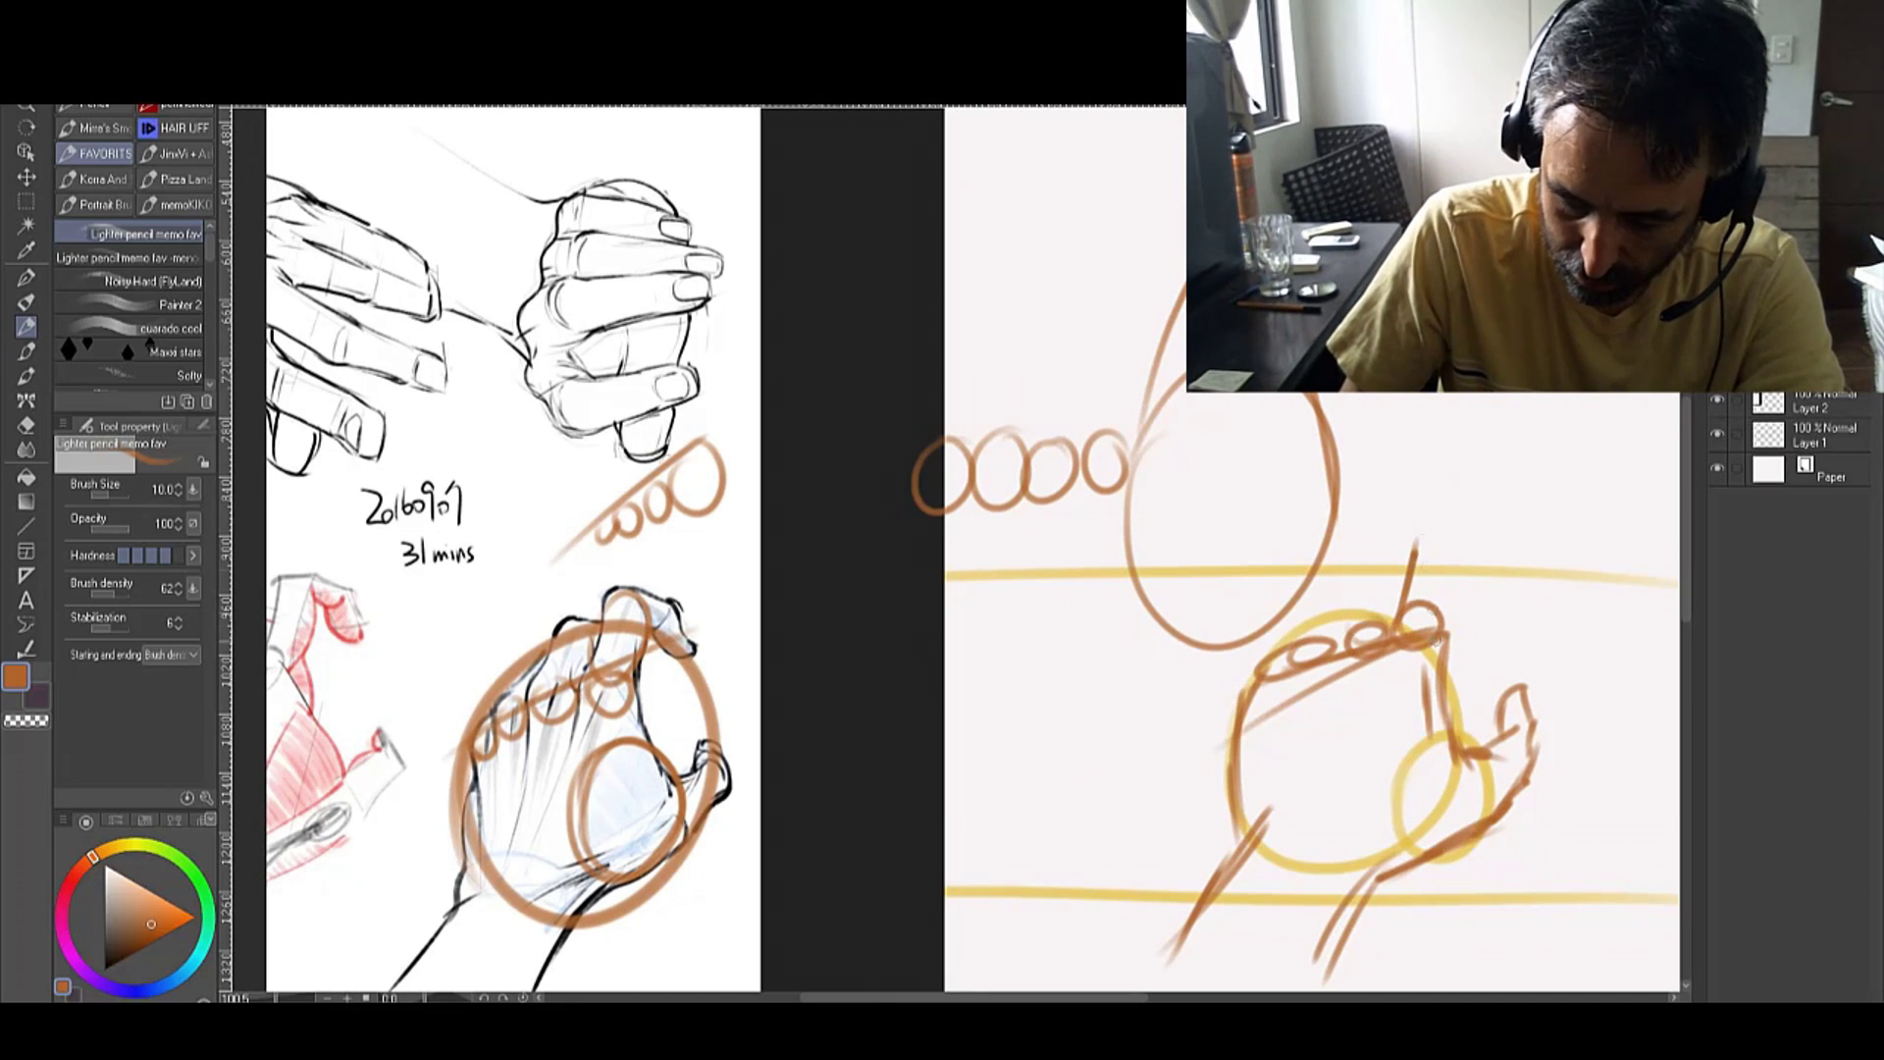
Step: Add a raised finger, darken the hand's outline, and fan finger strokes around the palm
drag(1419, 551, 1450, 610)
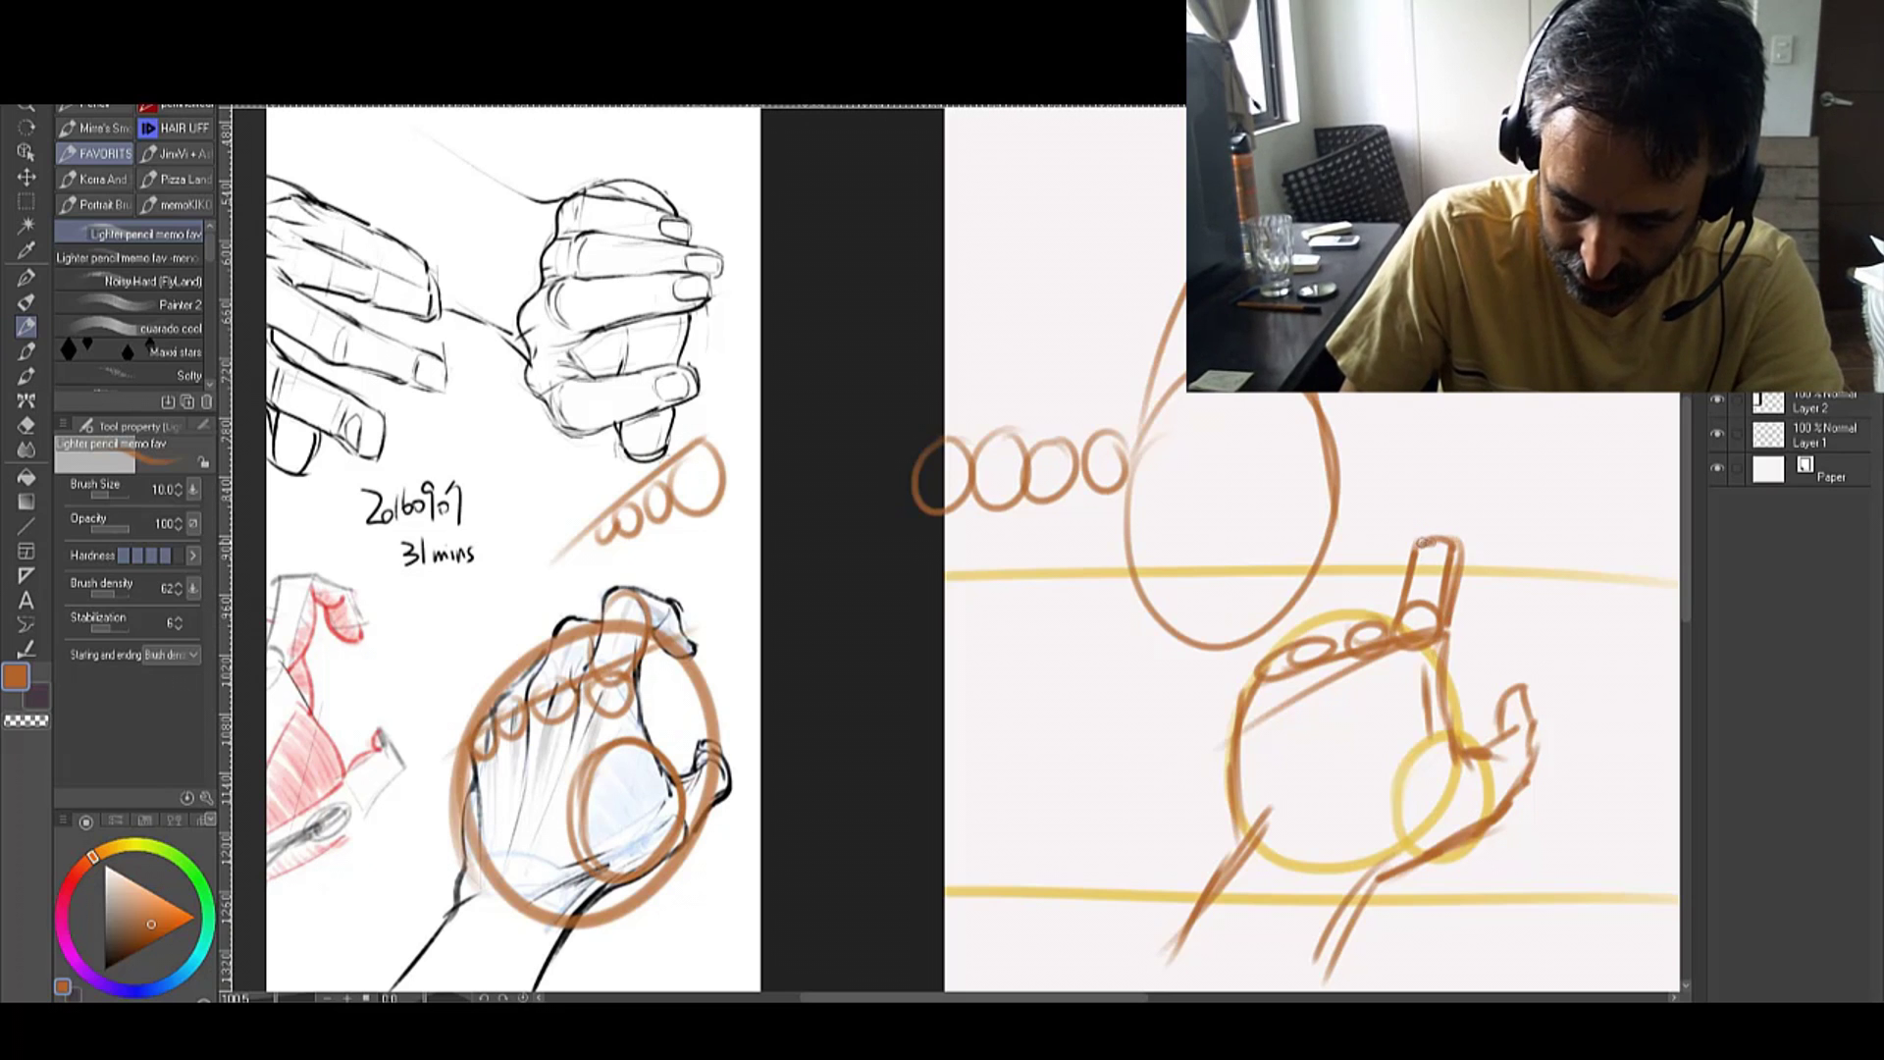
drag(1504, 550, 1502, 593)
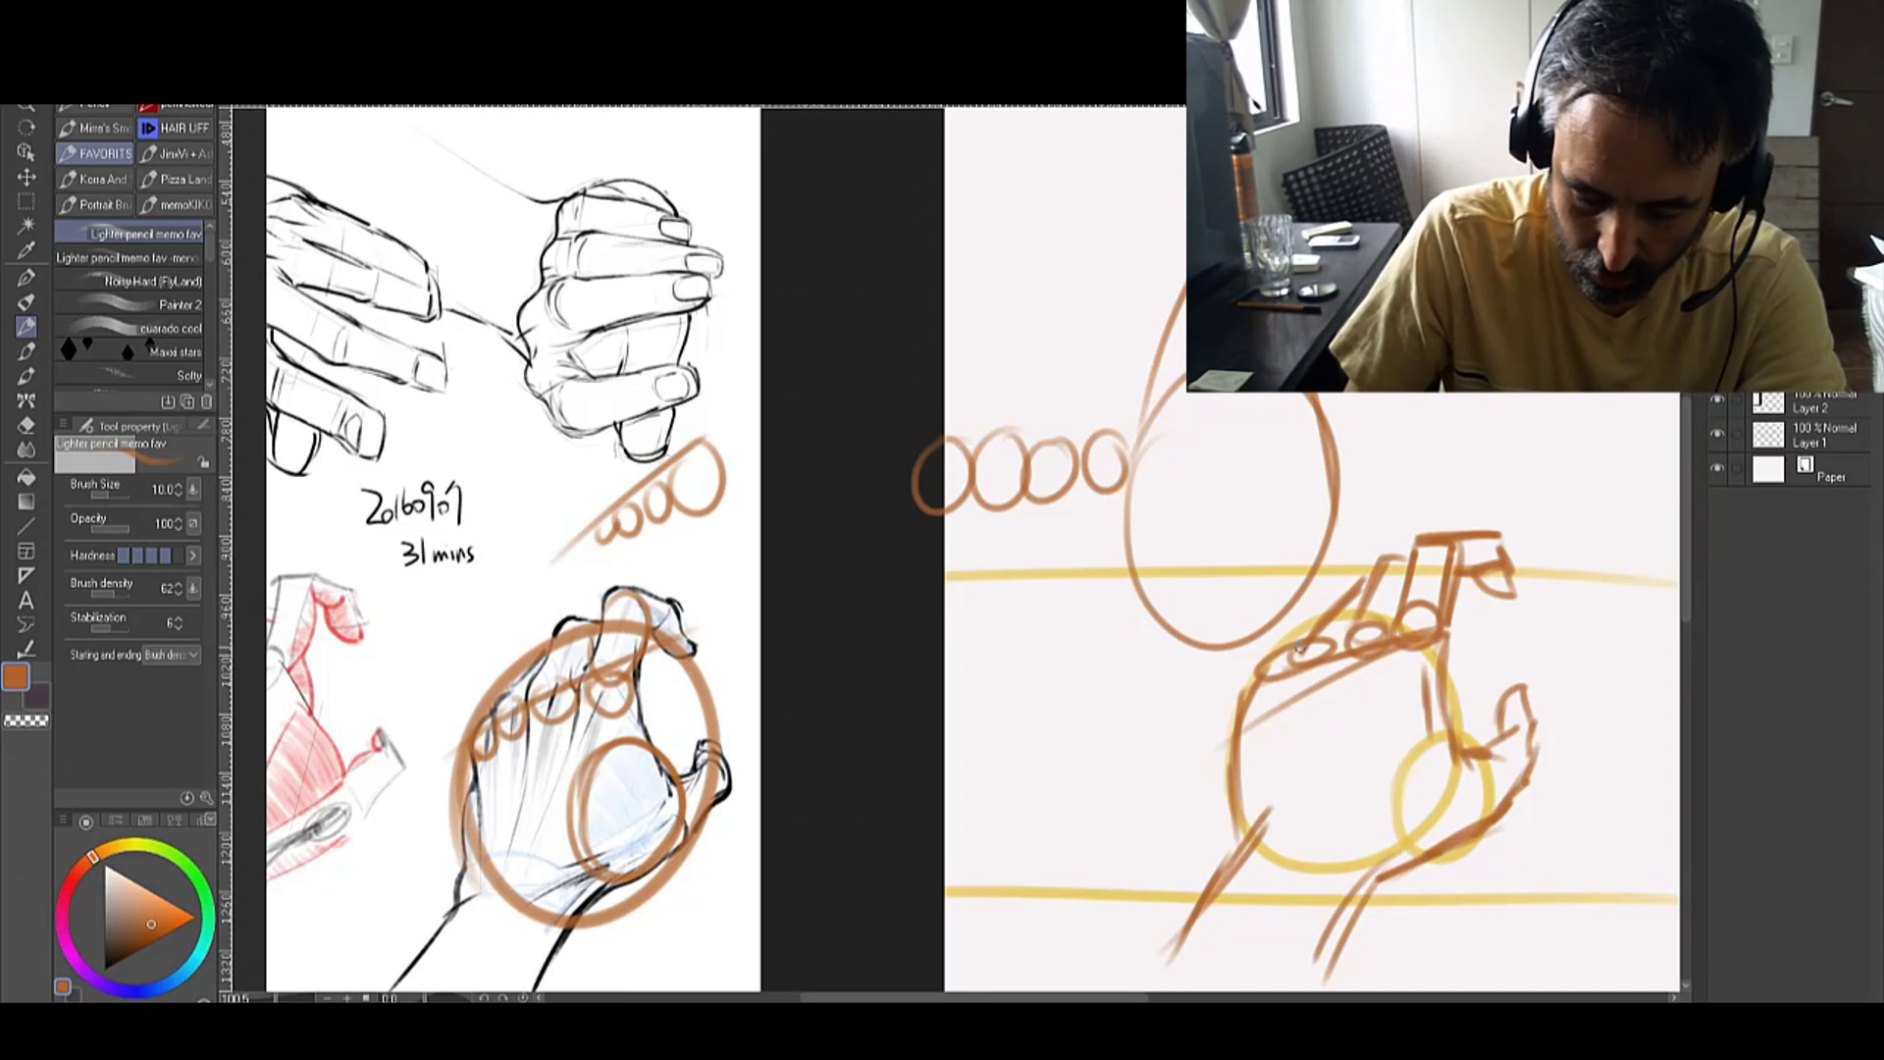
drag(1269, 665, 1225, 862)
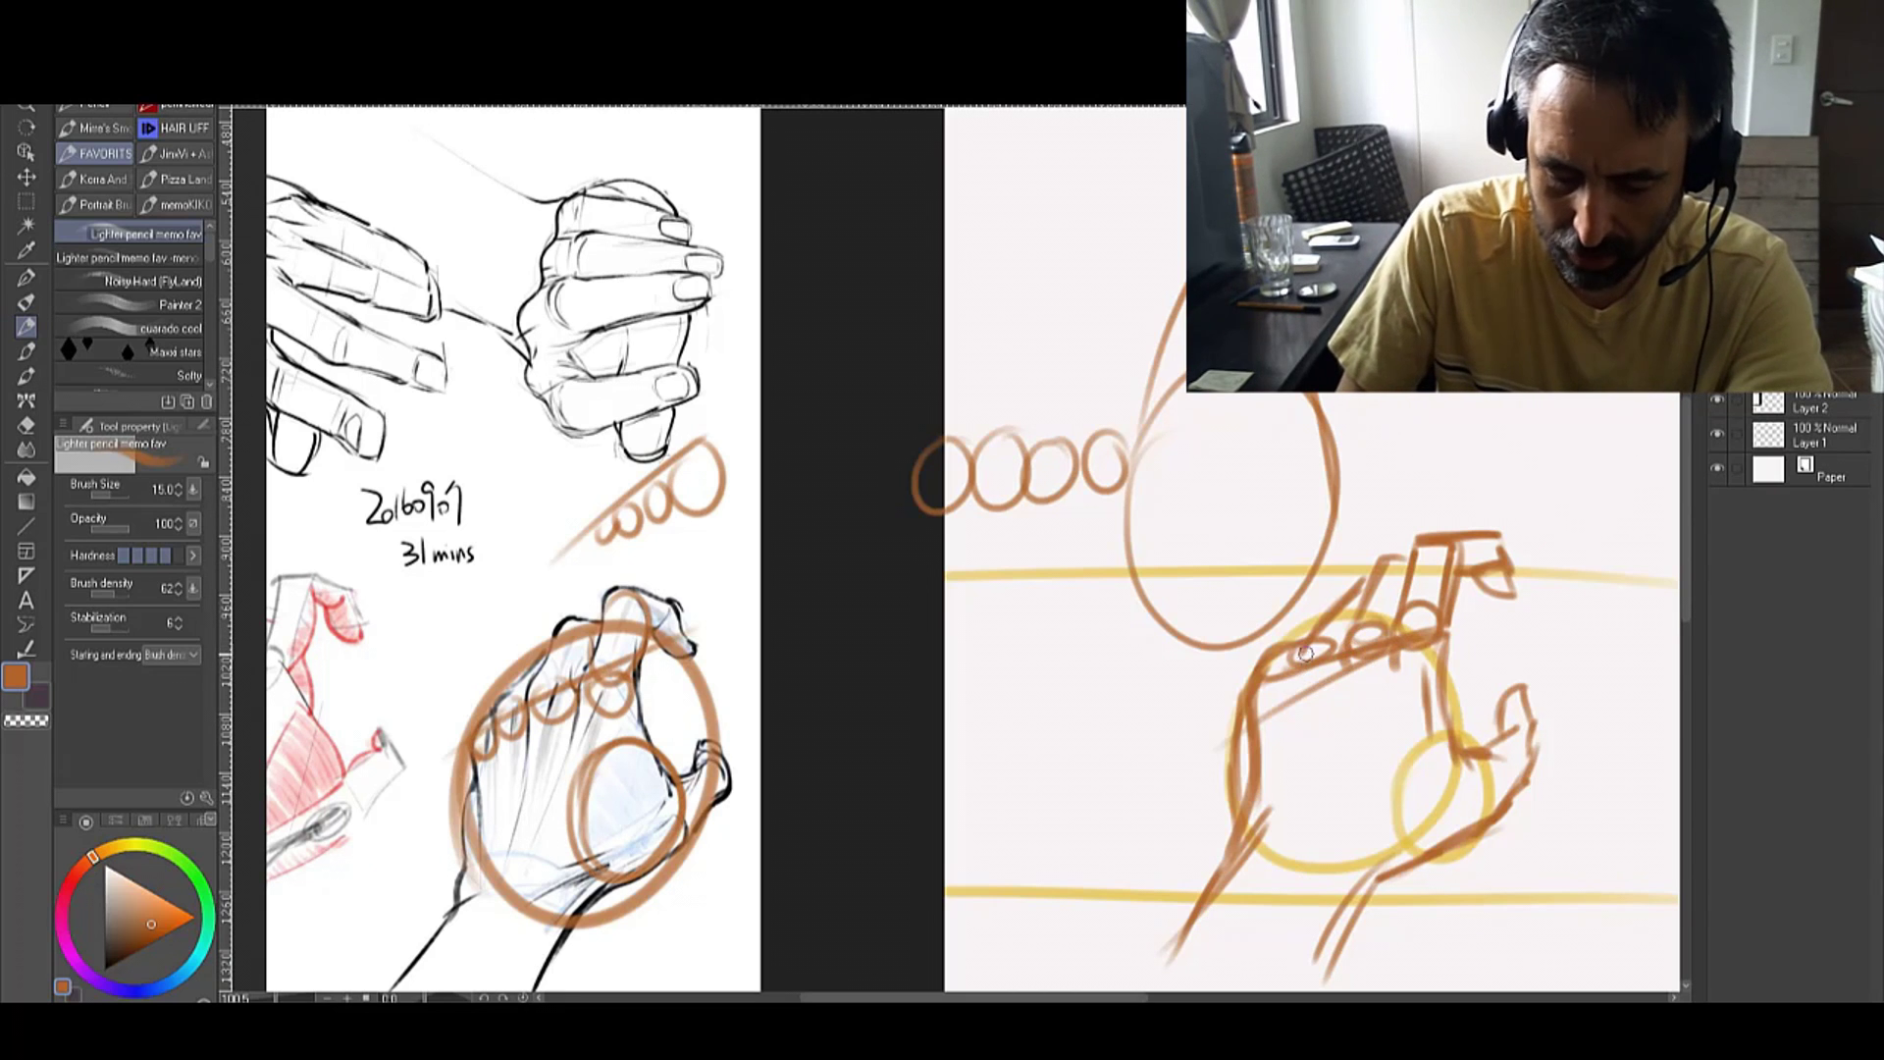
drag(1306, 653, 1271, 687)
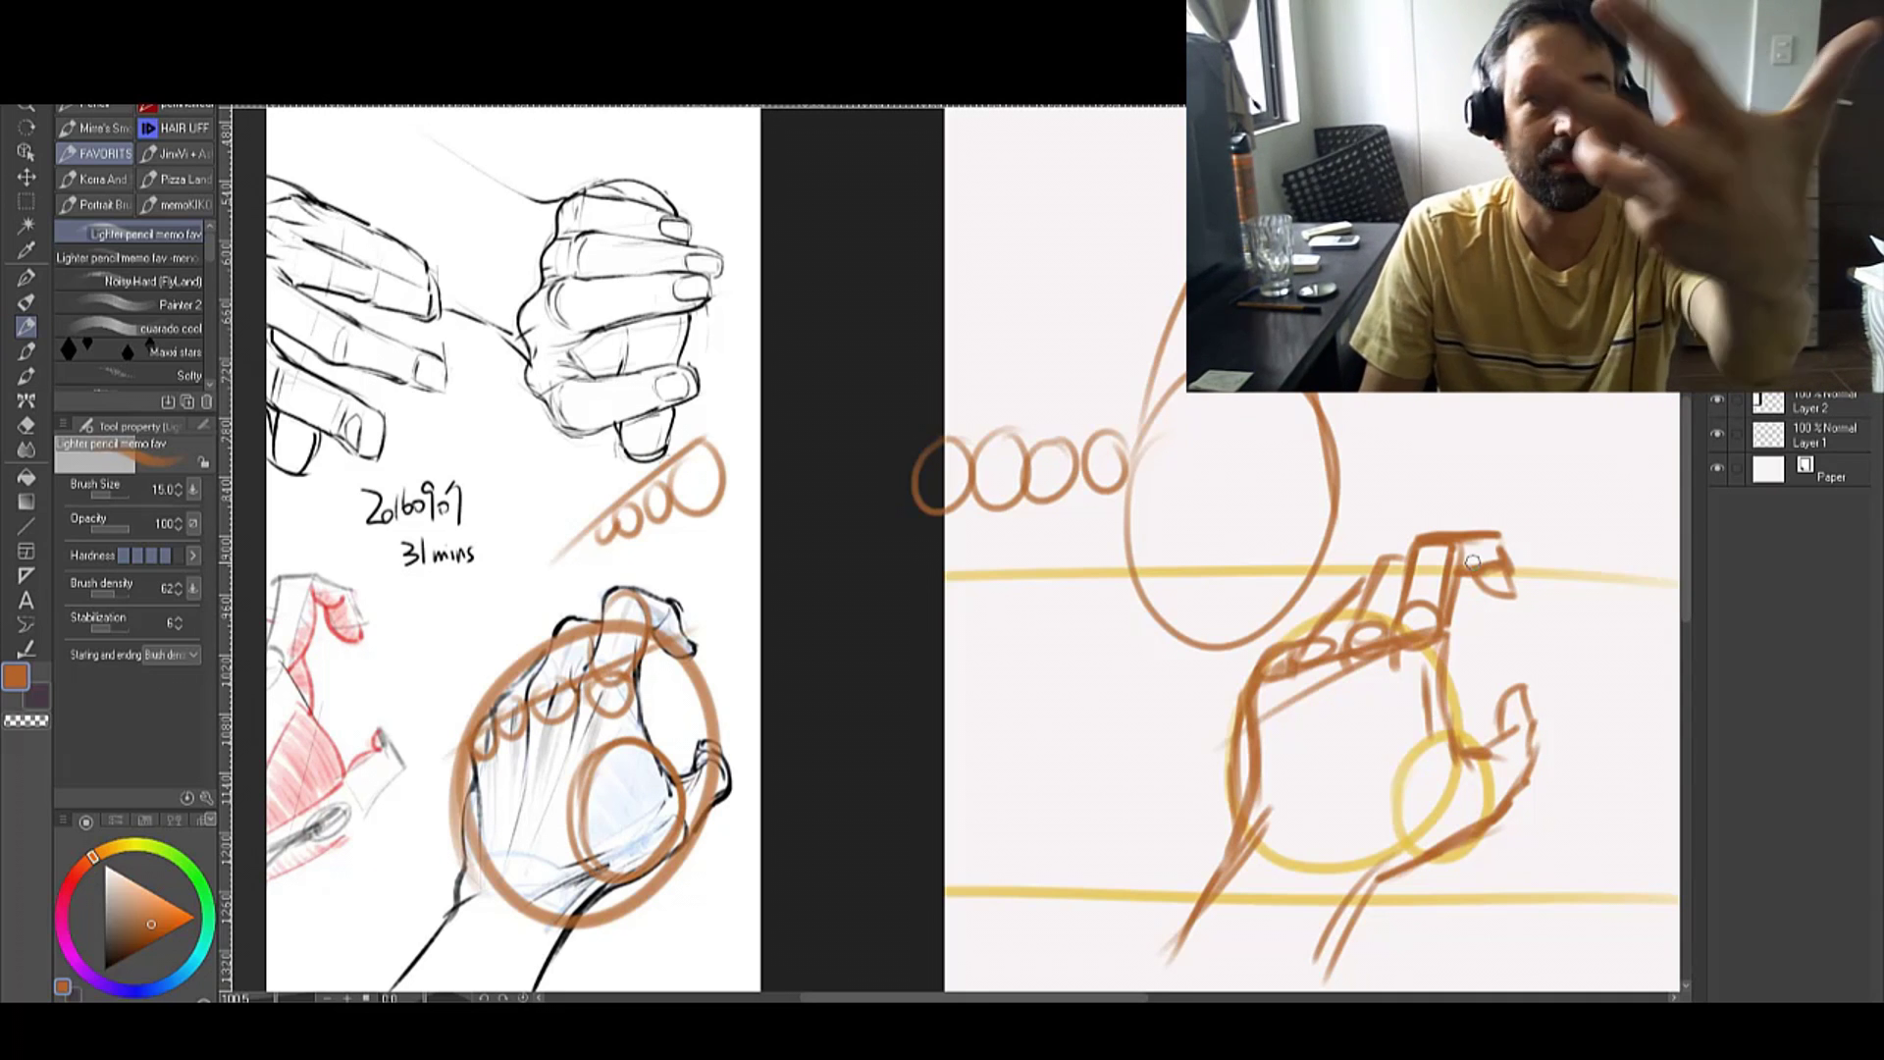
drag(1290, 395, 1438, 394)
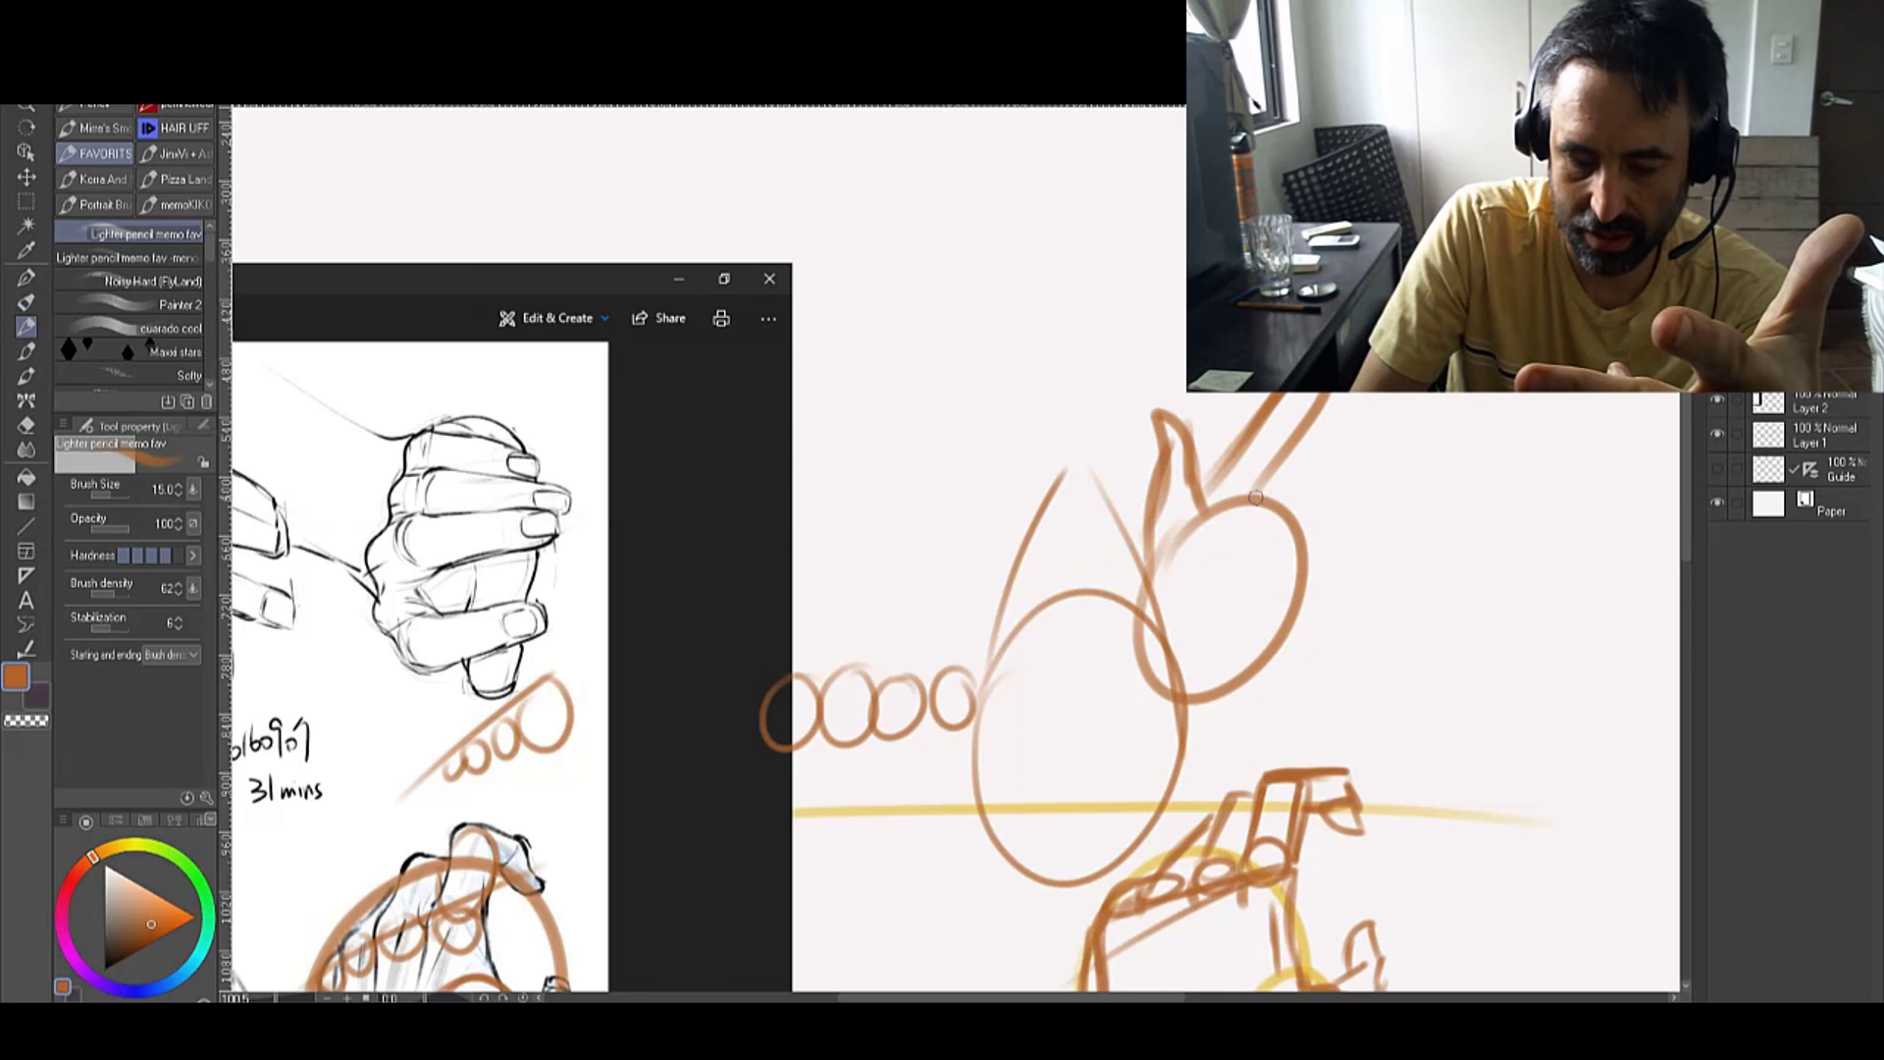
mouse_move(1241, 506)
mouse_down()
mouse_move(1276, 491)
mouse_move(1305, 579)
mouse_move(1286, 653)
mouse_up()
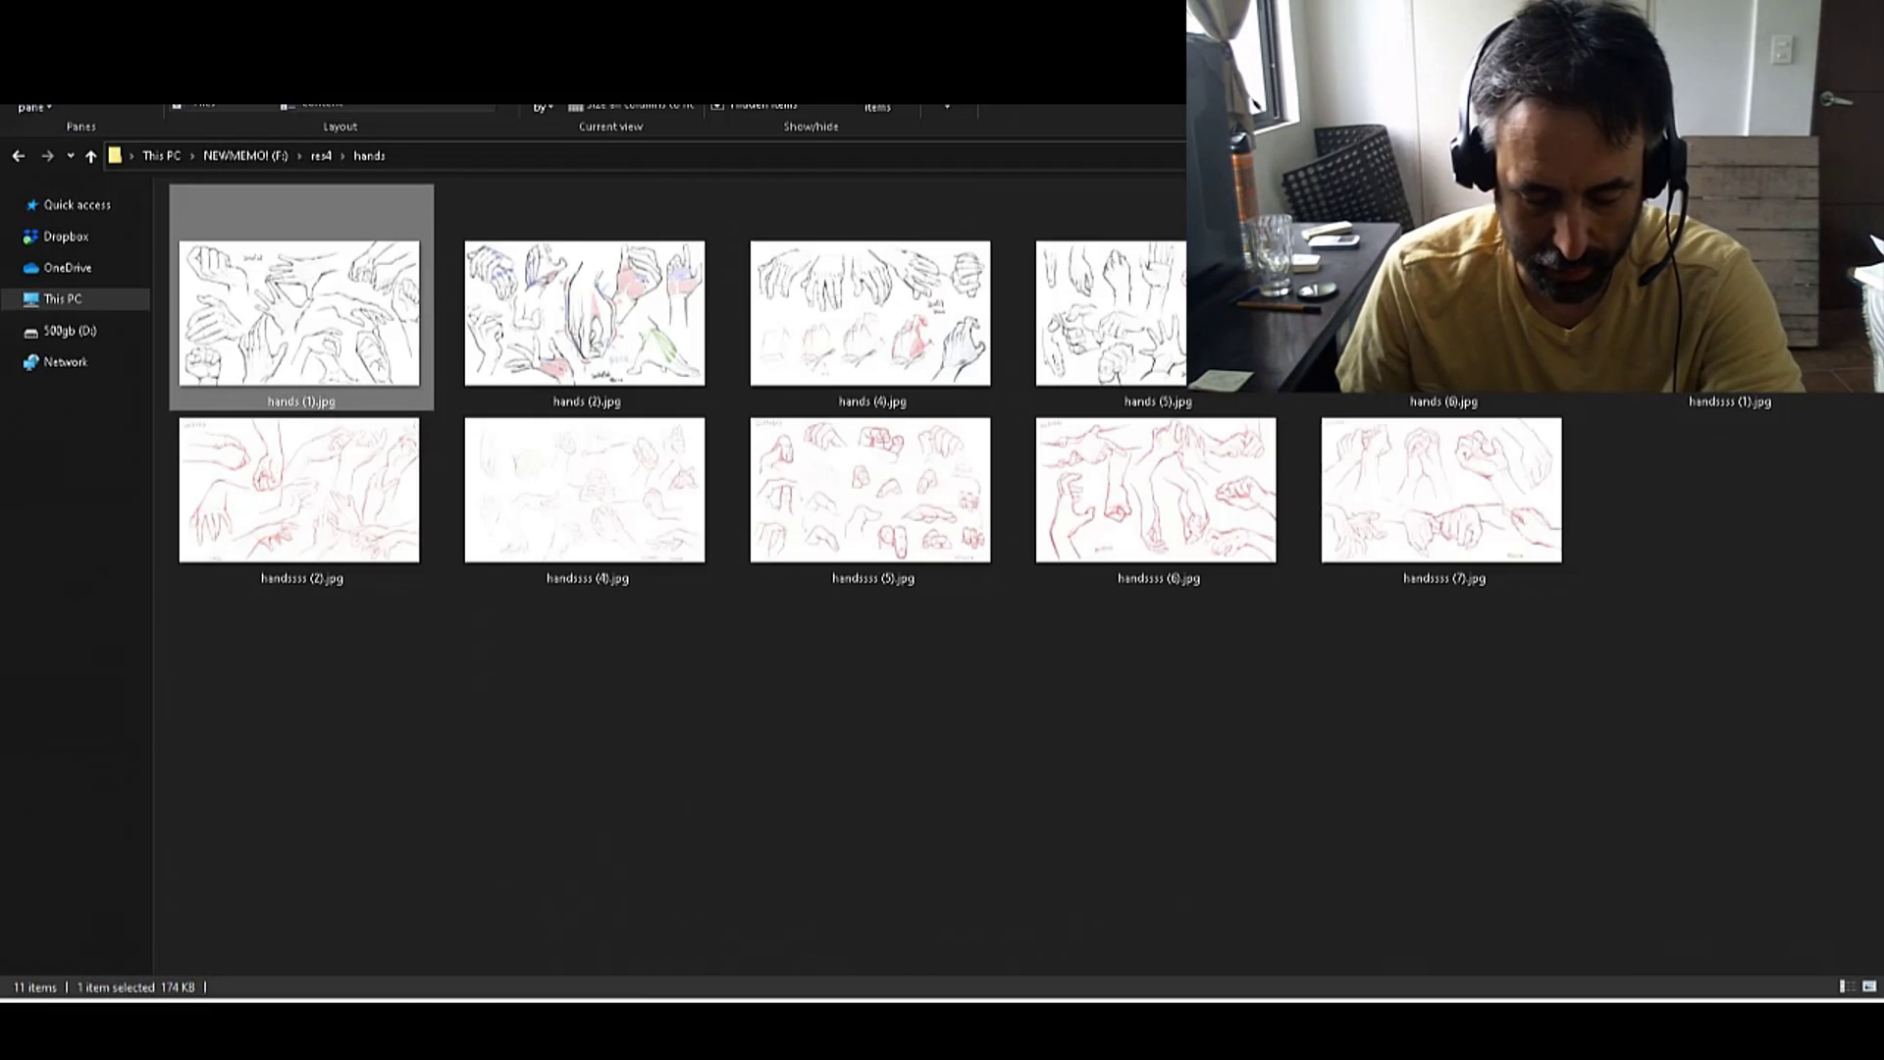
Step: Drag hands (4).jpg from the hands folder into Clip Studio Paint to open it
mouse_move(871, 314)
mouse_down()
mouse_move(1114, 947)
mouse_move(942, 991)
mouse_up()
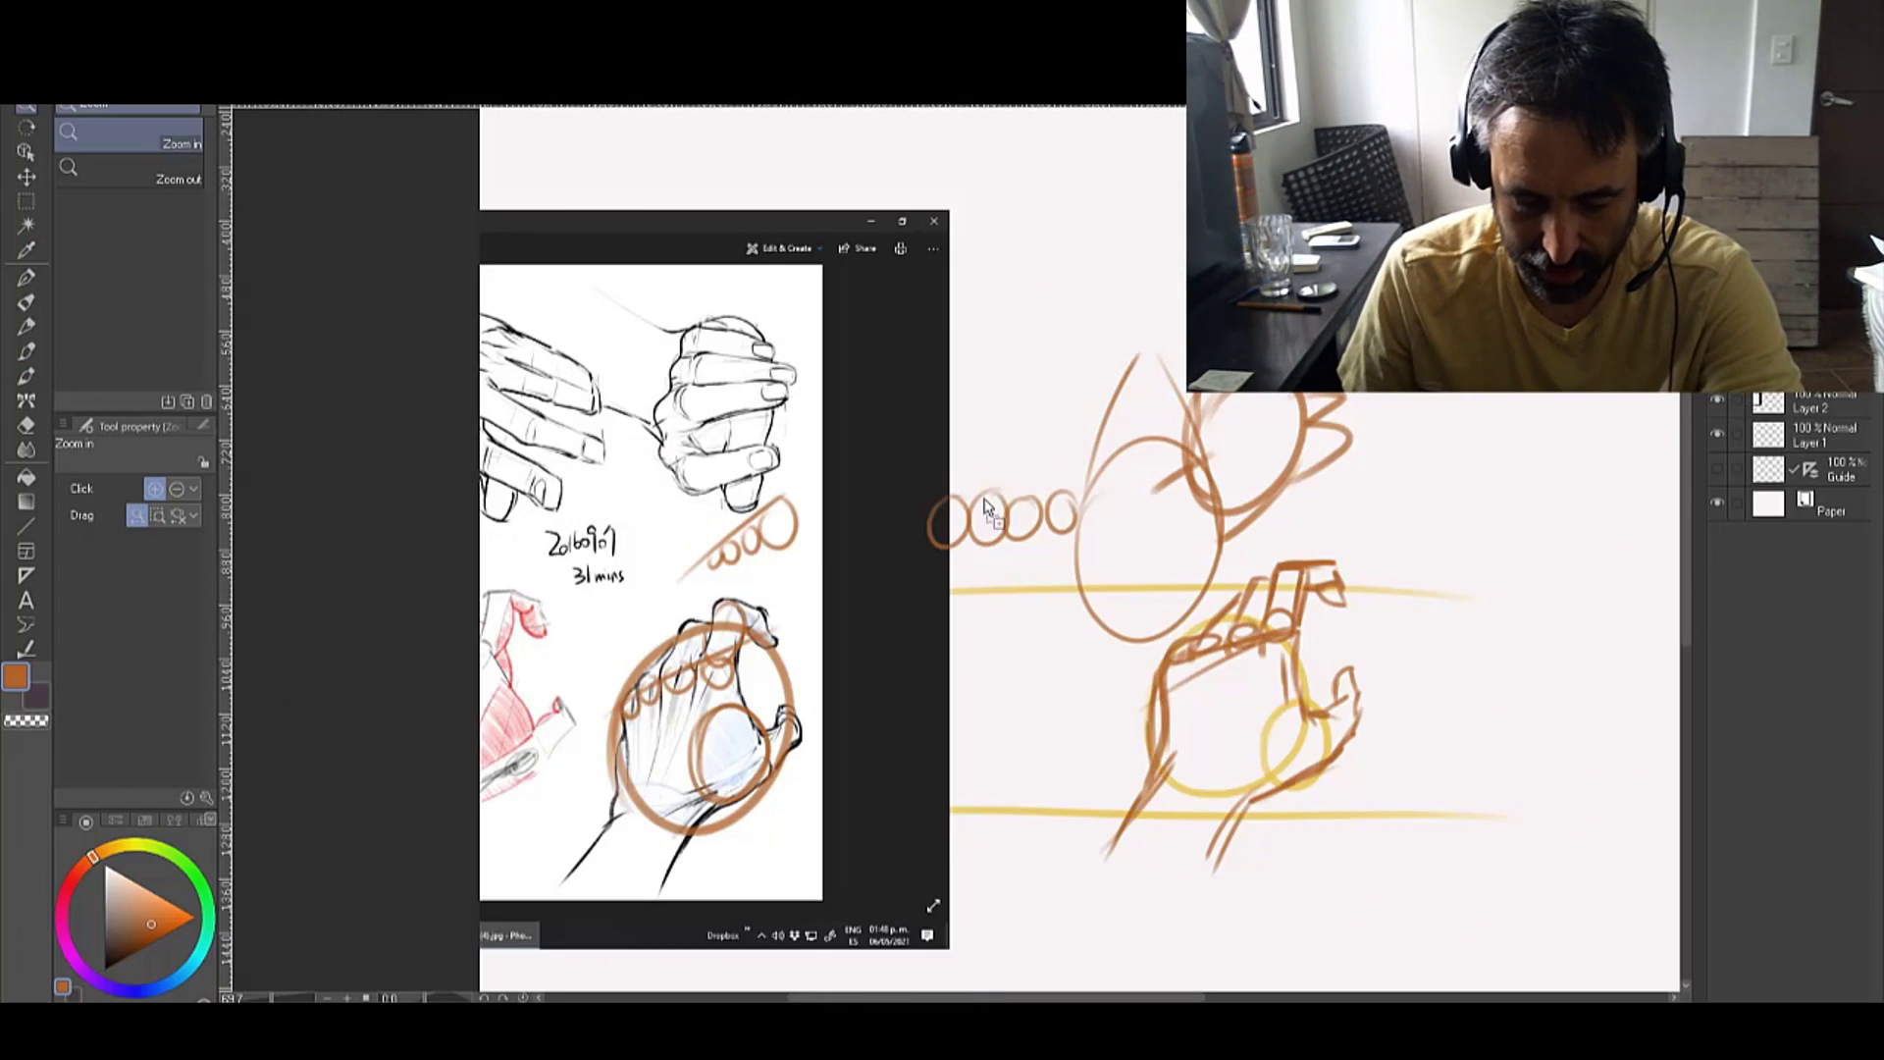
drag(986, 508, 989, 507)
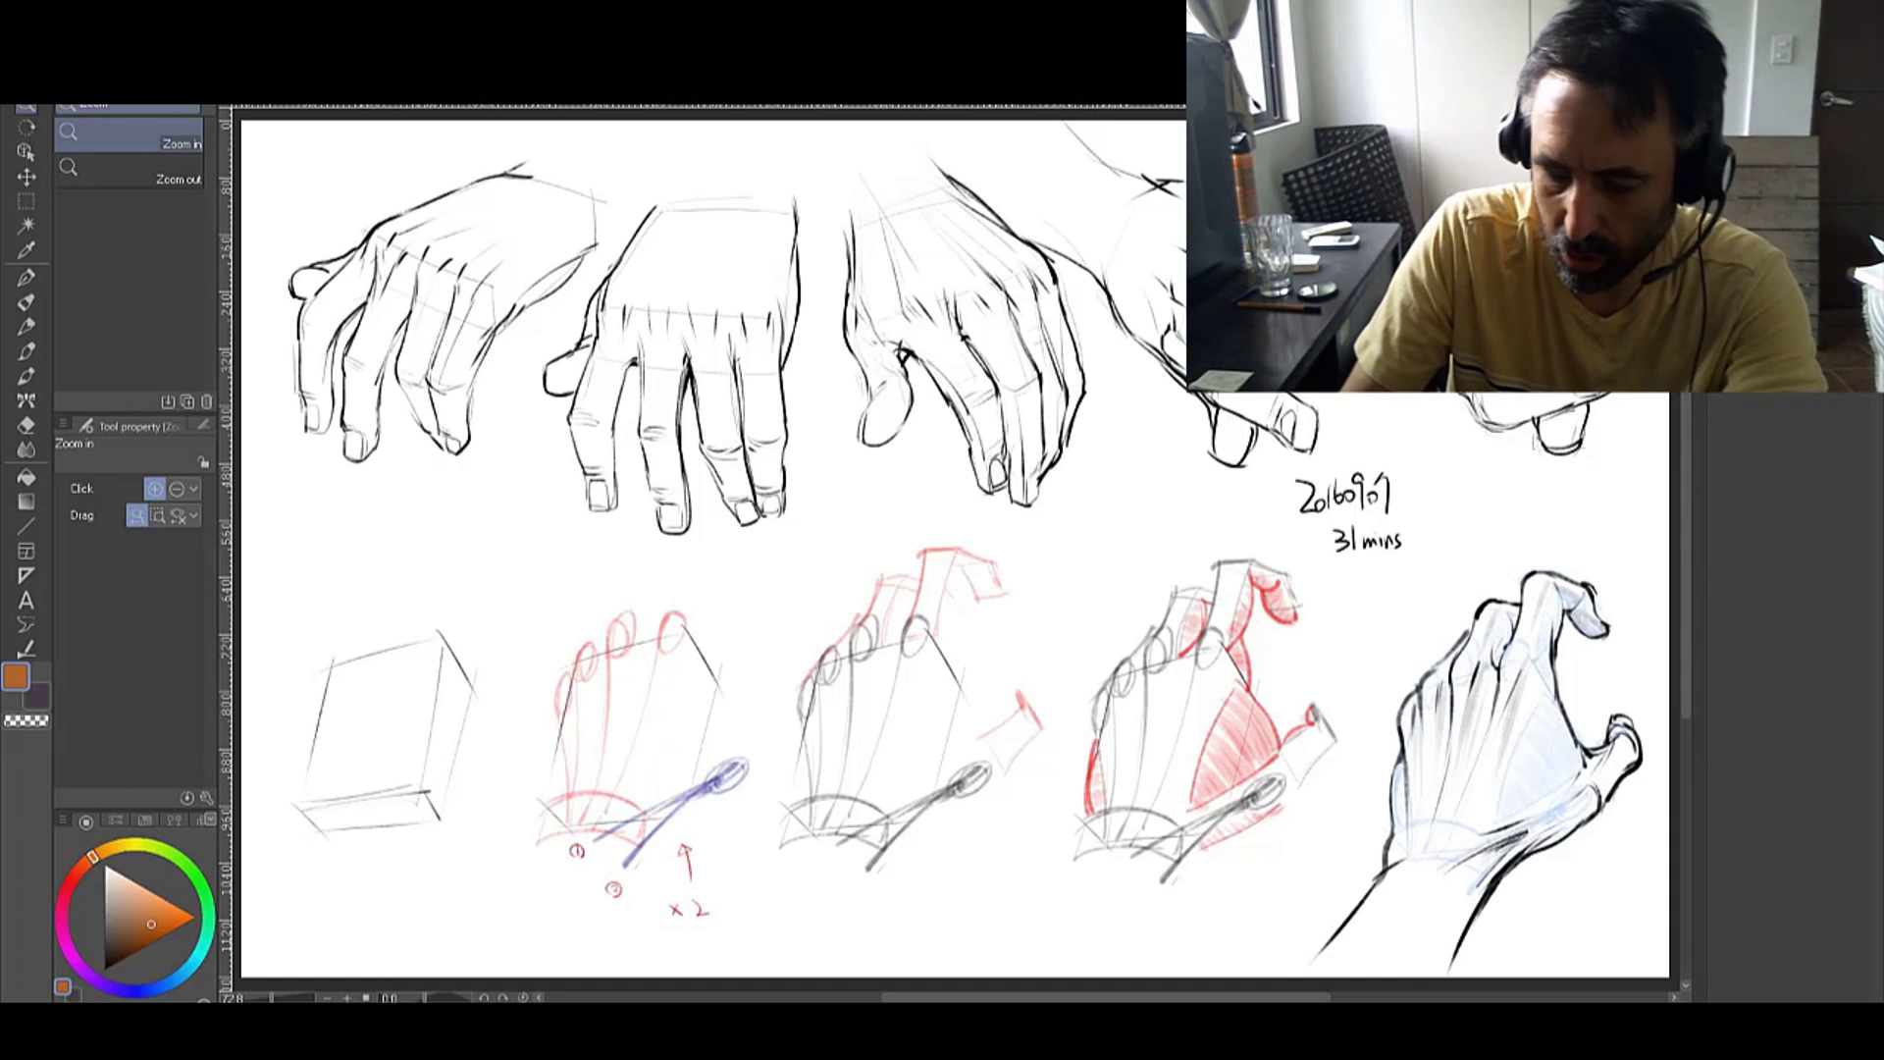
Step: With the pencil at 17.5 then back to 15, circle a palm and arc around the cube drawing
key(p)
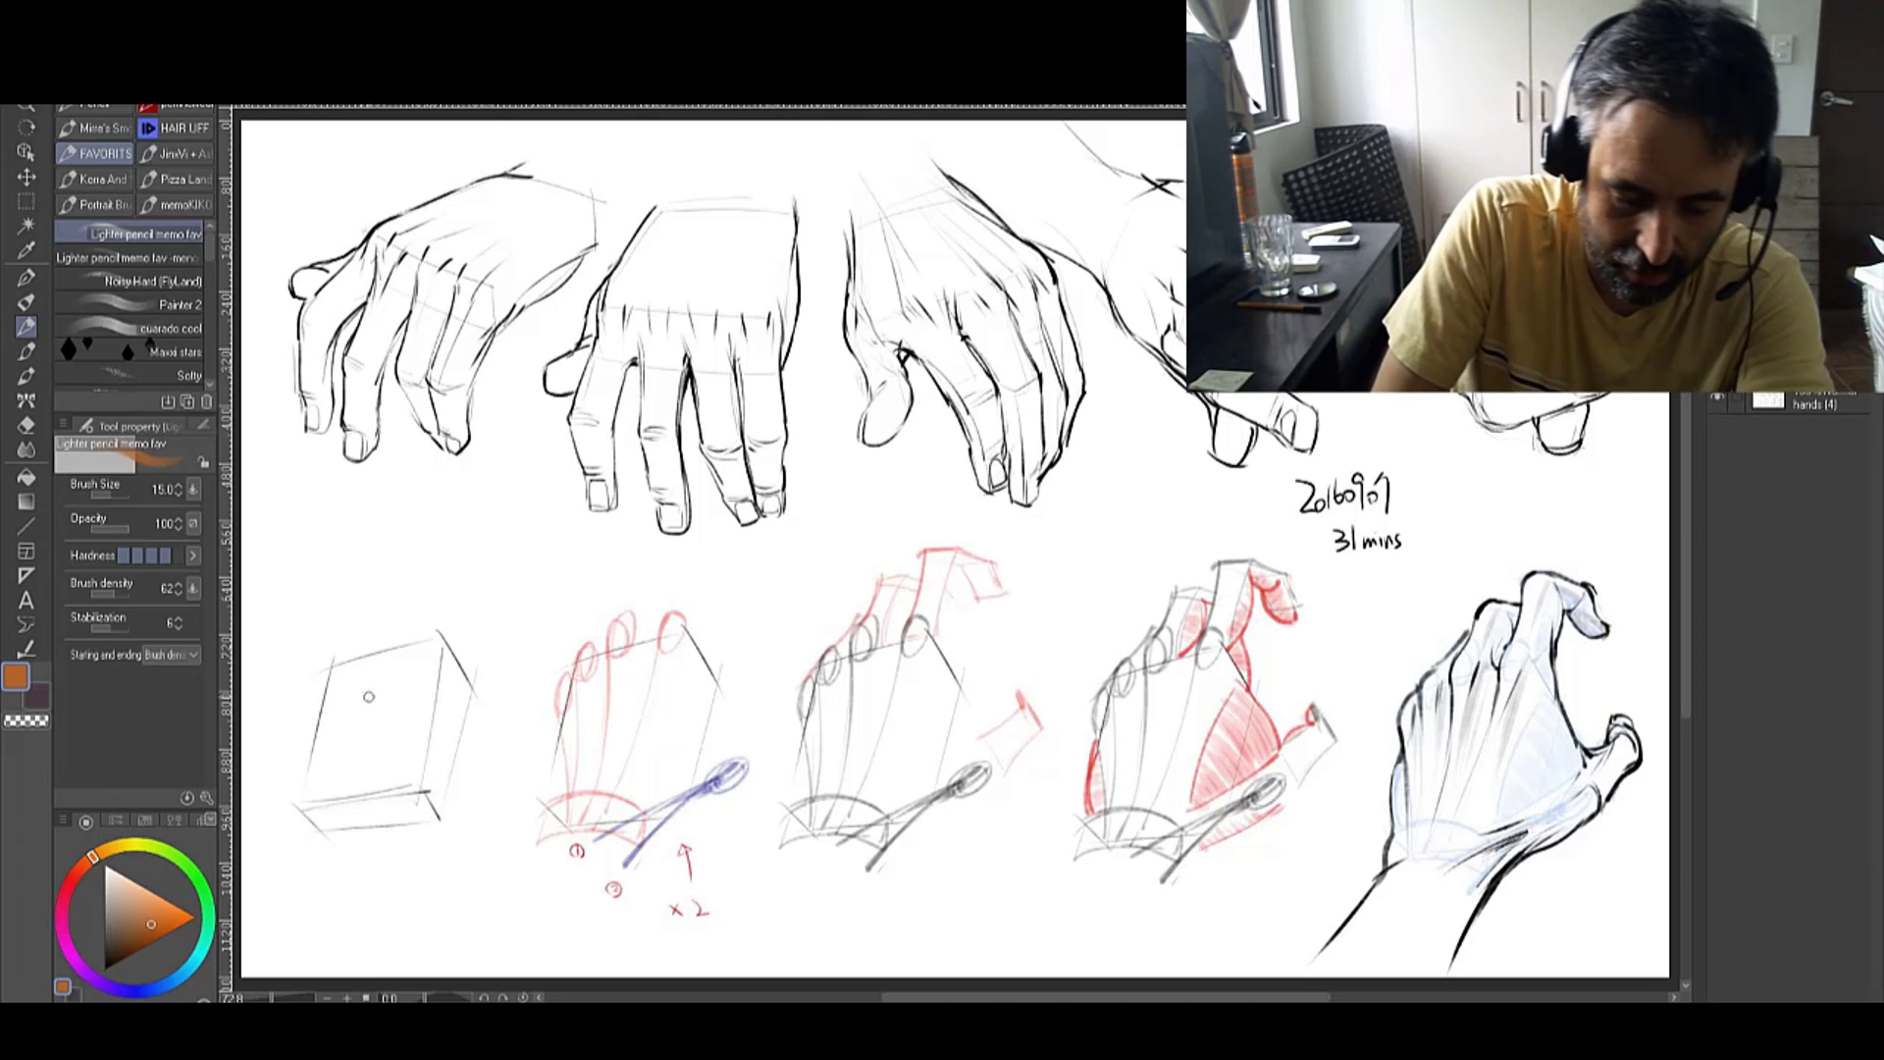
key(bracketright)
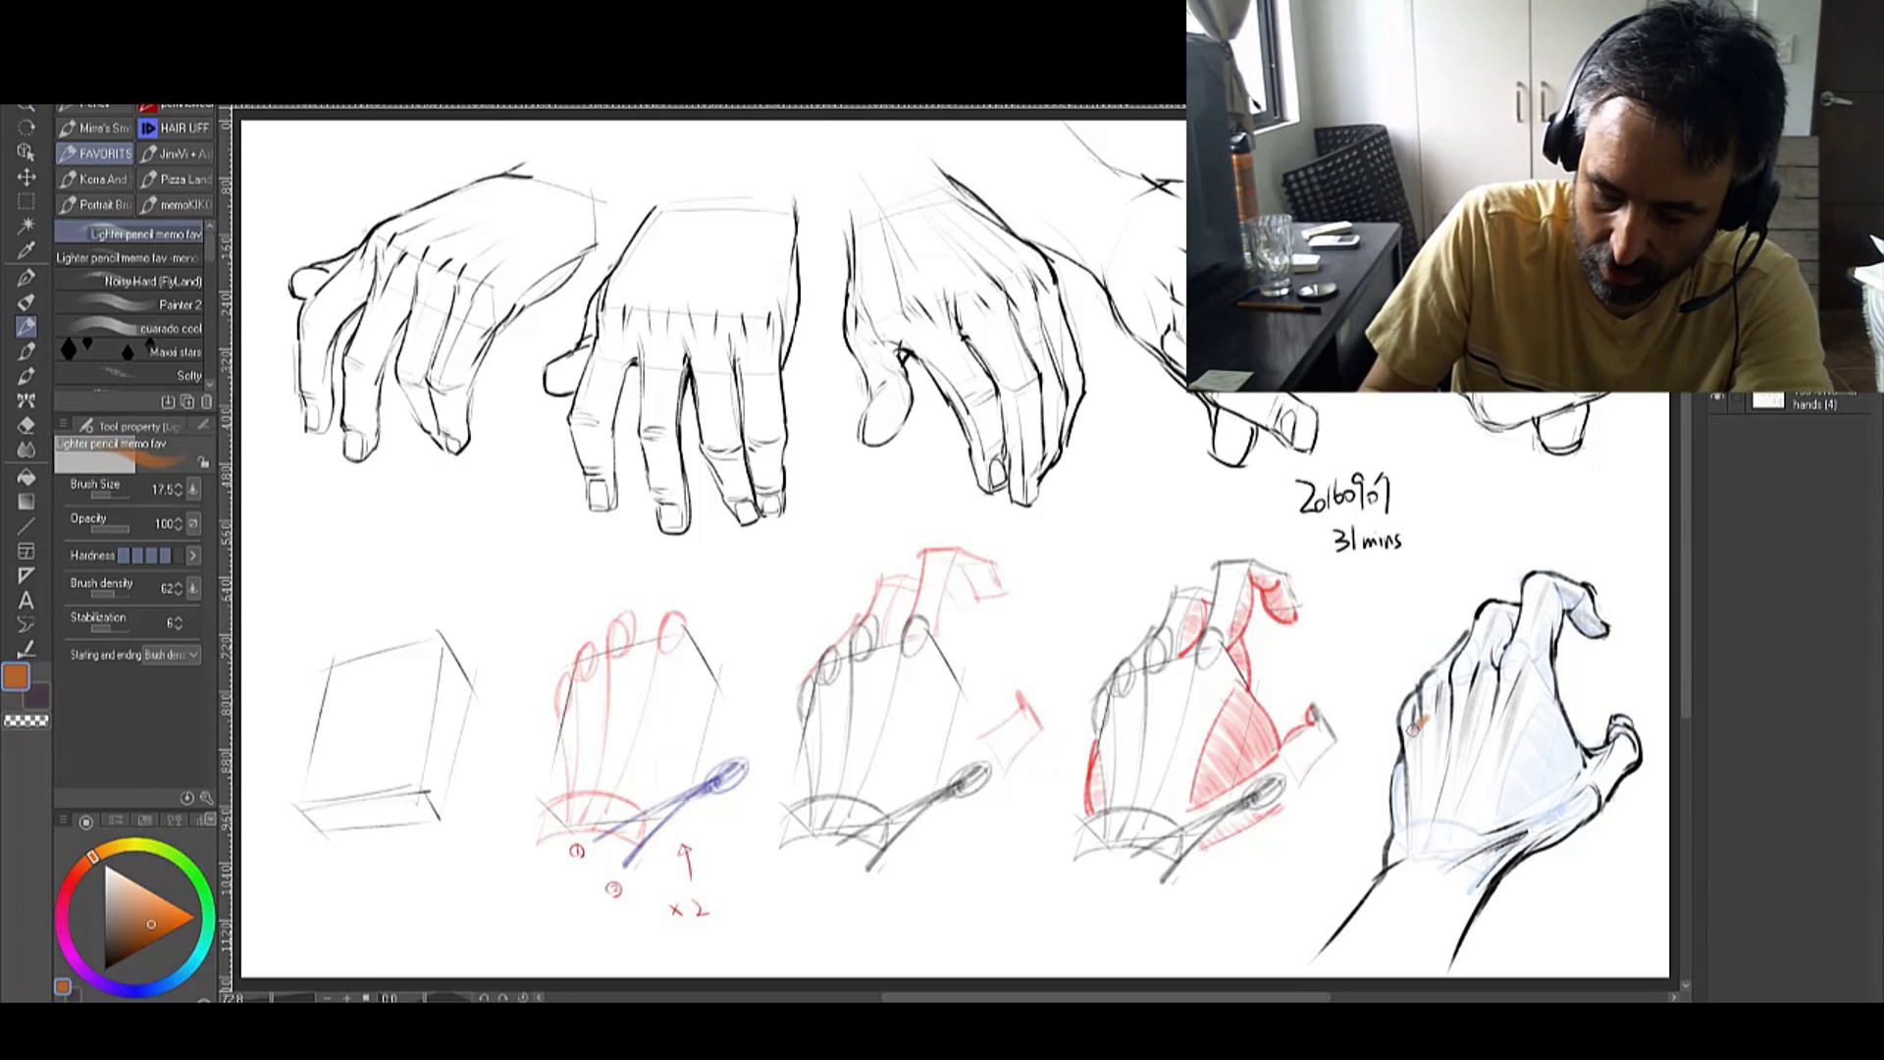
drag(1414, 727, 1411, 710)
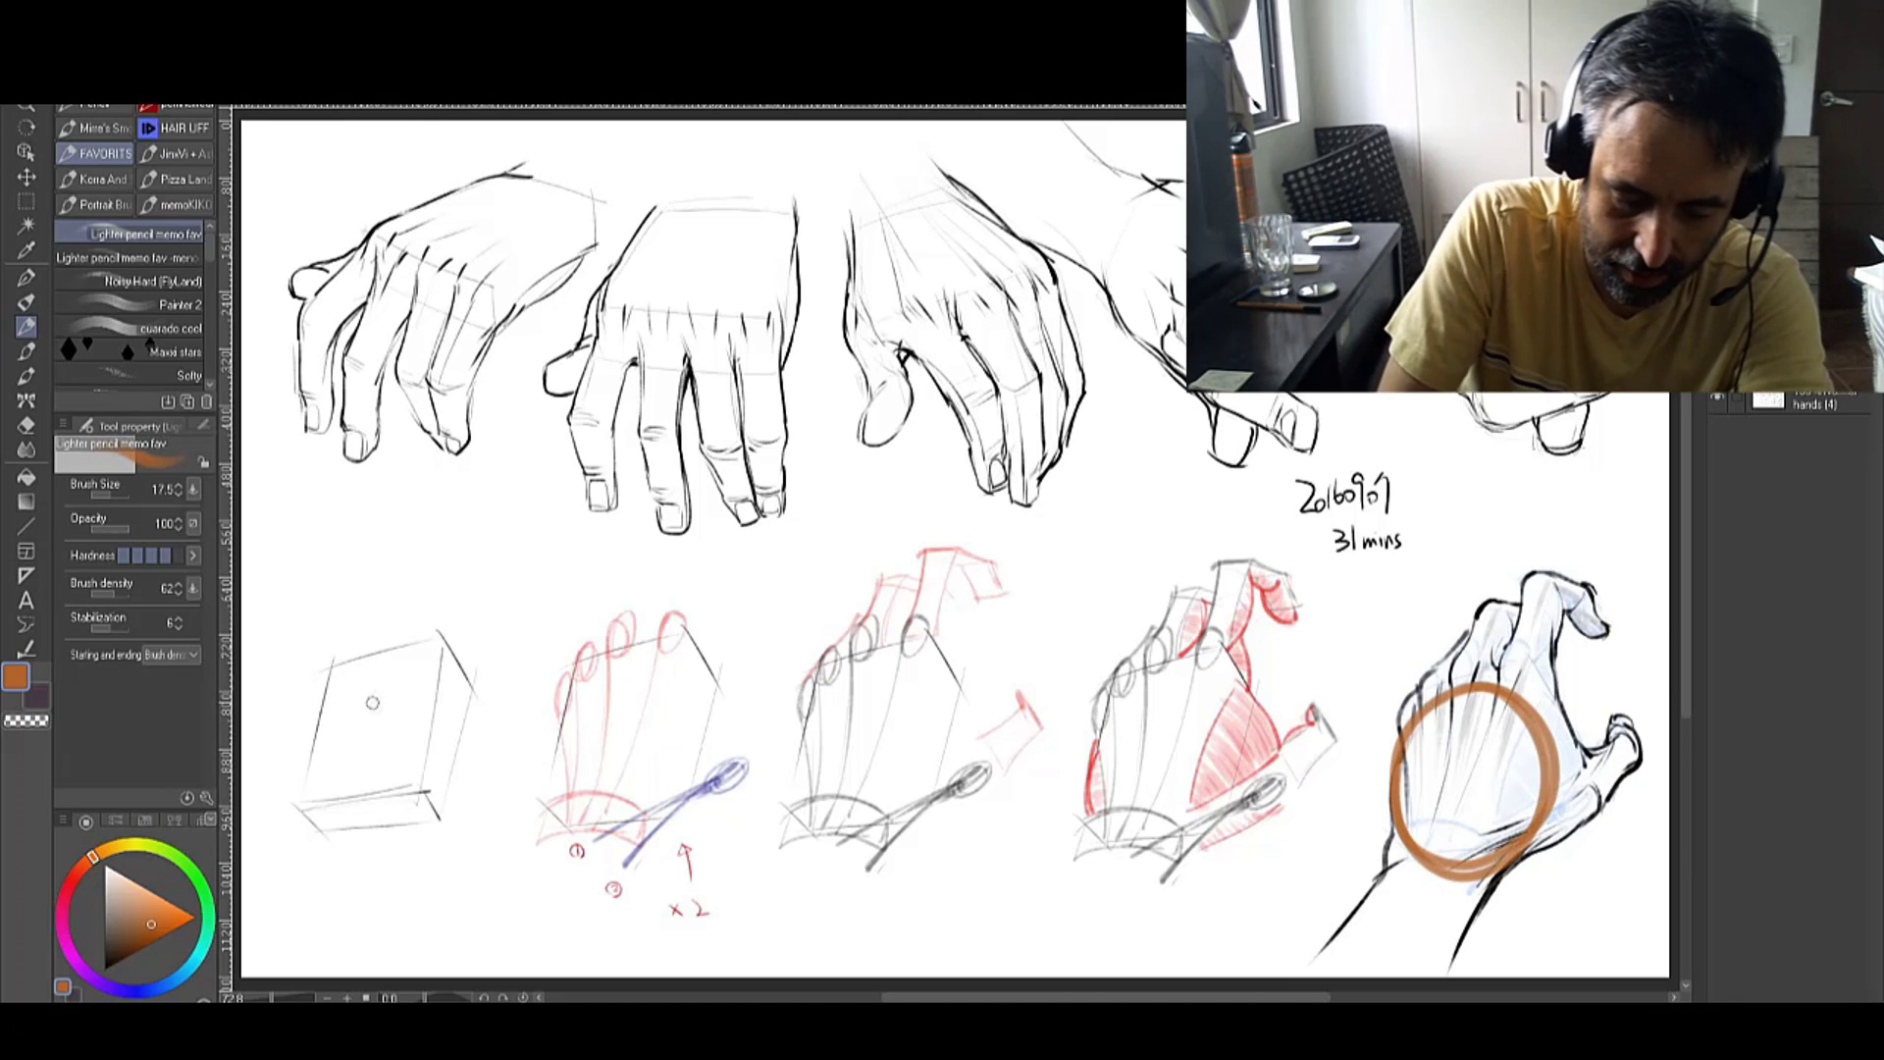
key(bracketleft)
mouse_move(341, 693)
mouse_down()
mouse_move(455, 762)
mouse_move(334, 699)
mouse_up()
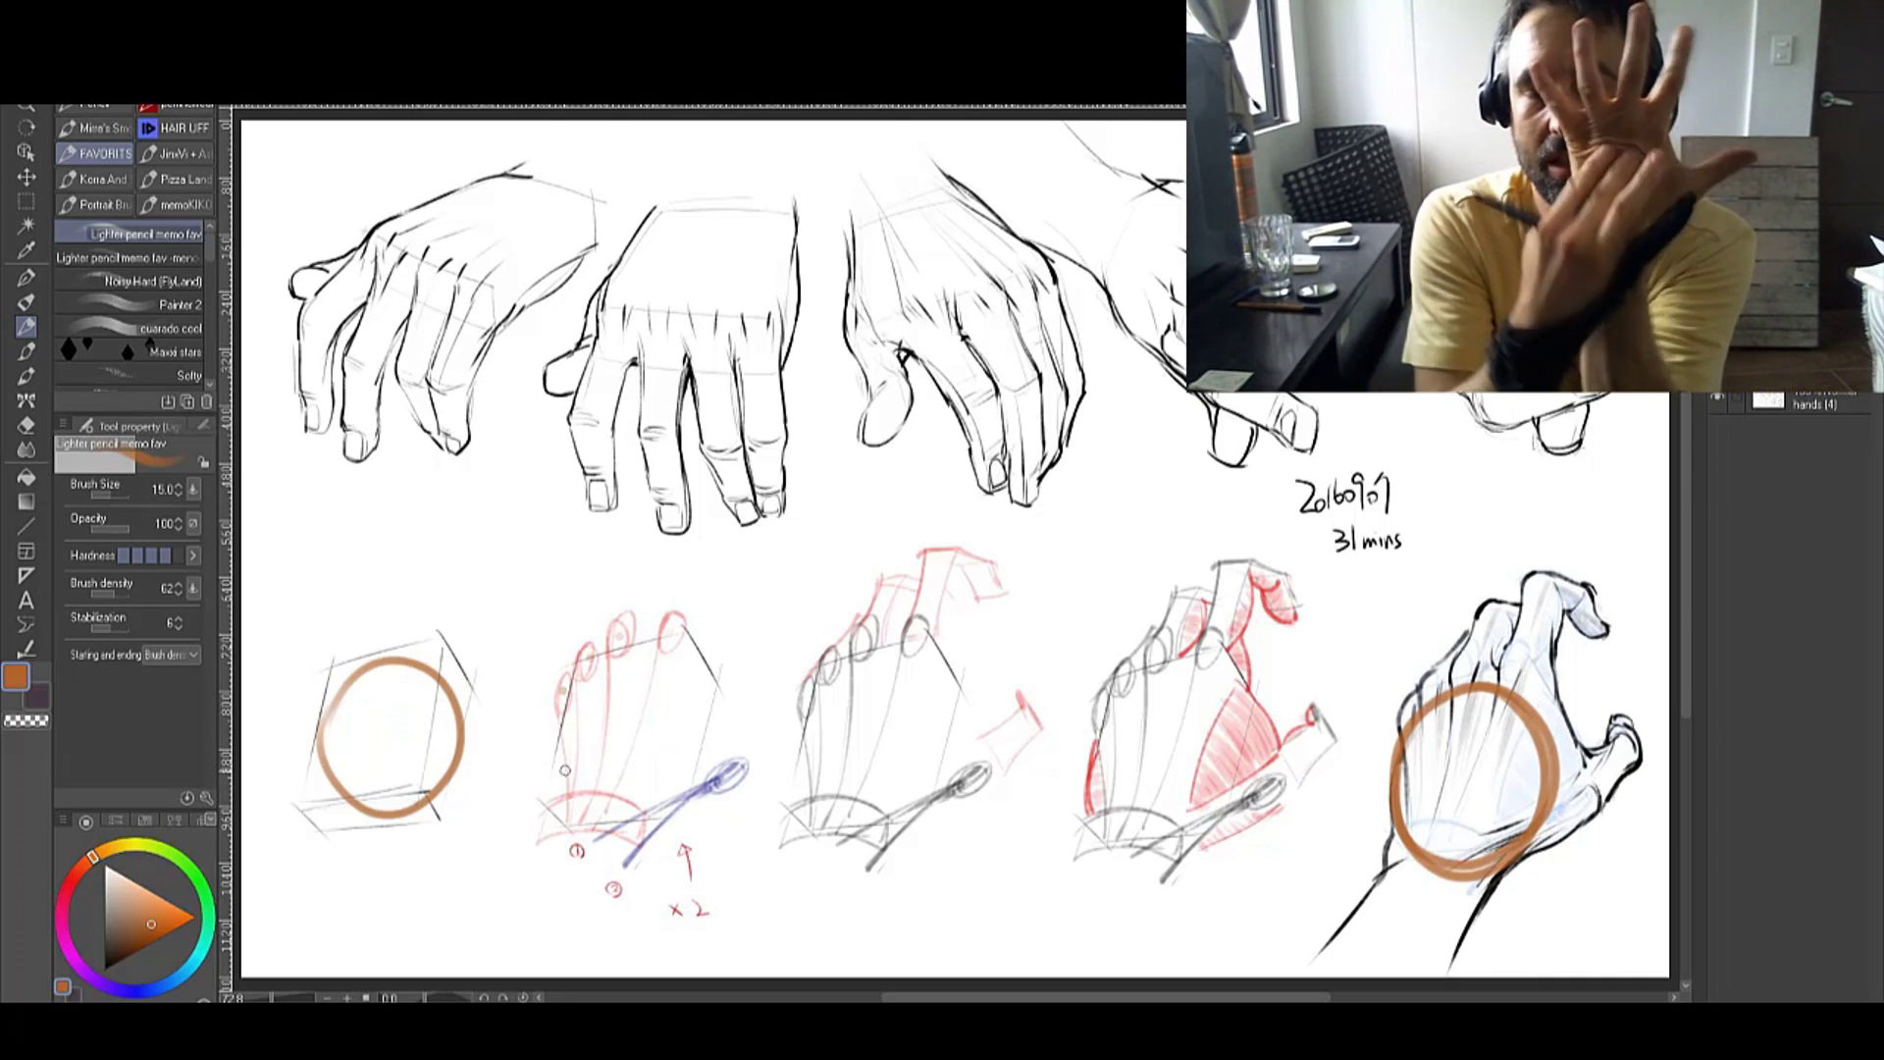
Step: Draw finger-direction strokes on the third lower hand and a large loop across the upper hands
drag(905, 646, 853, 811)
drag(849, 687, 818, 813)
drag(931, 561, 913, 633)
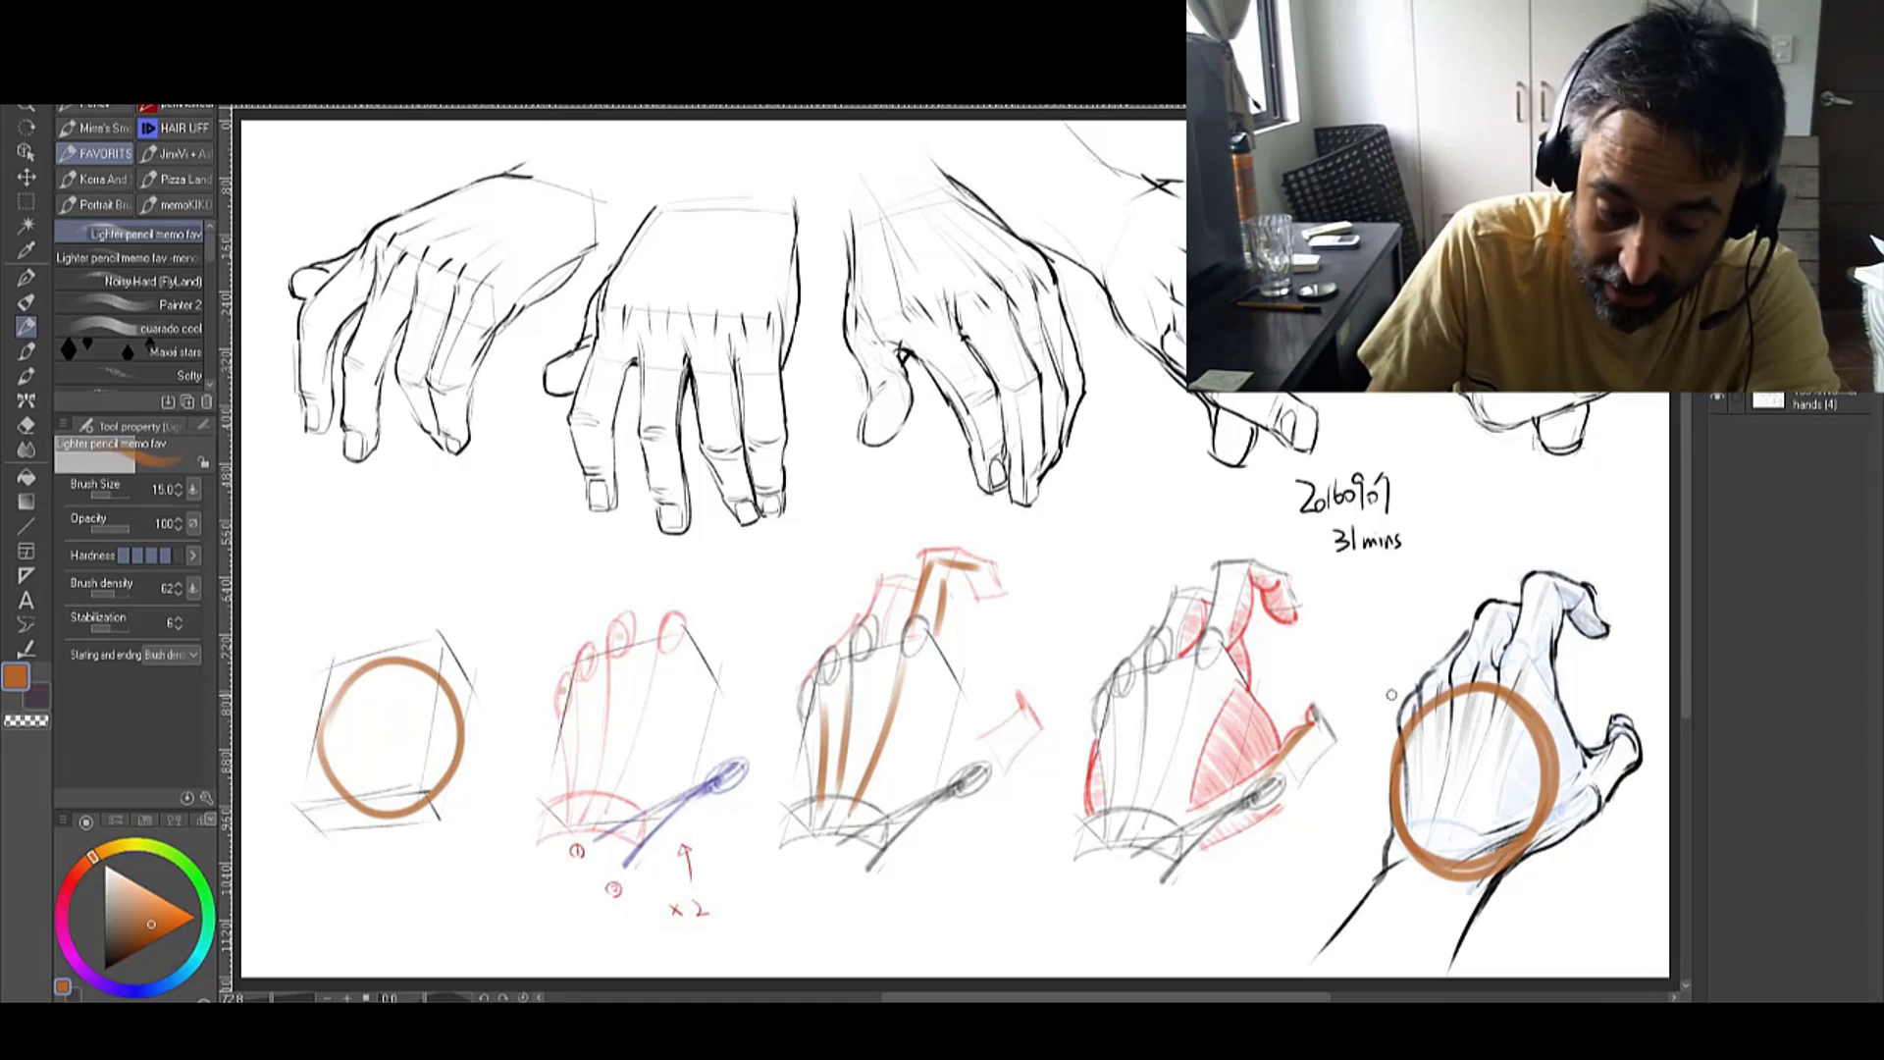
drag(677, 316, 978, 566)
mouse_move(836, 299)
mouse_down()
mouse_move(1082, 540)
mouse_move(987, 563)
mouse_up()
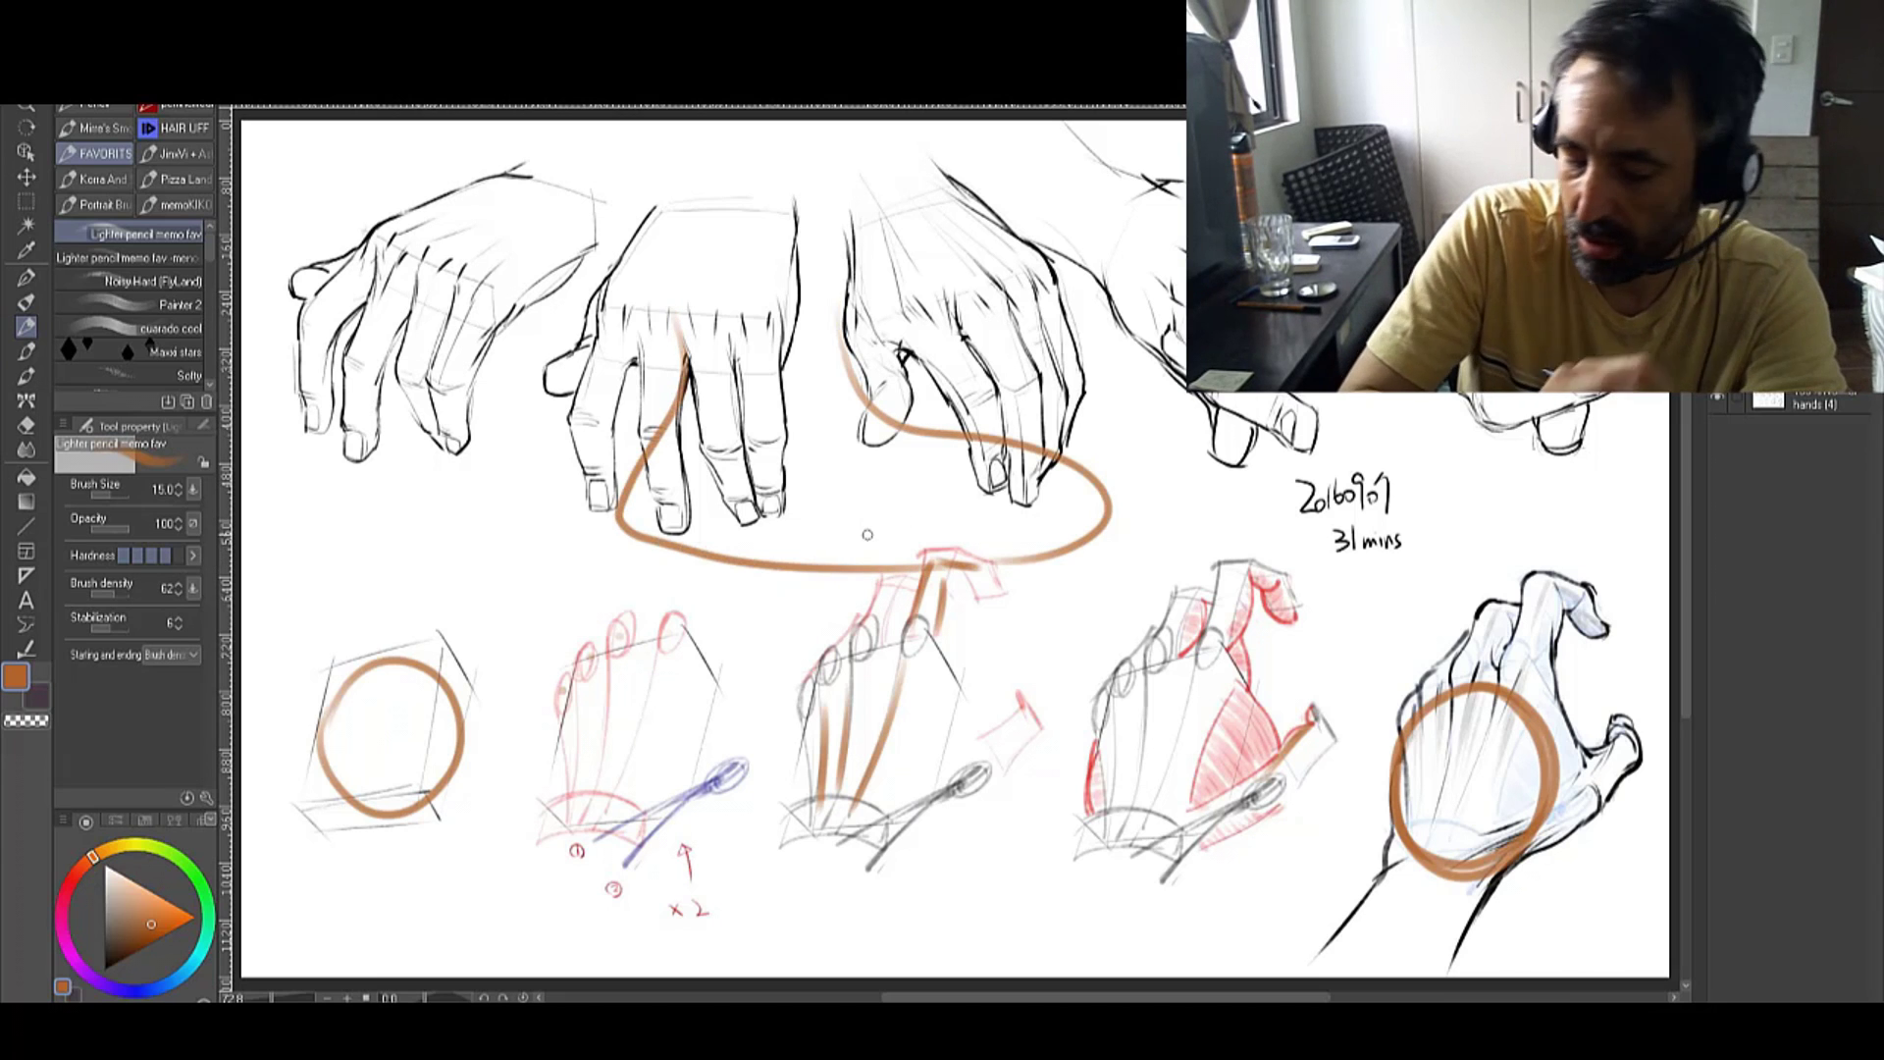
Step: Extend the loop downward and add wavy strokes over and beside the upper right hand
drag(1031, 461, 1070, 548)
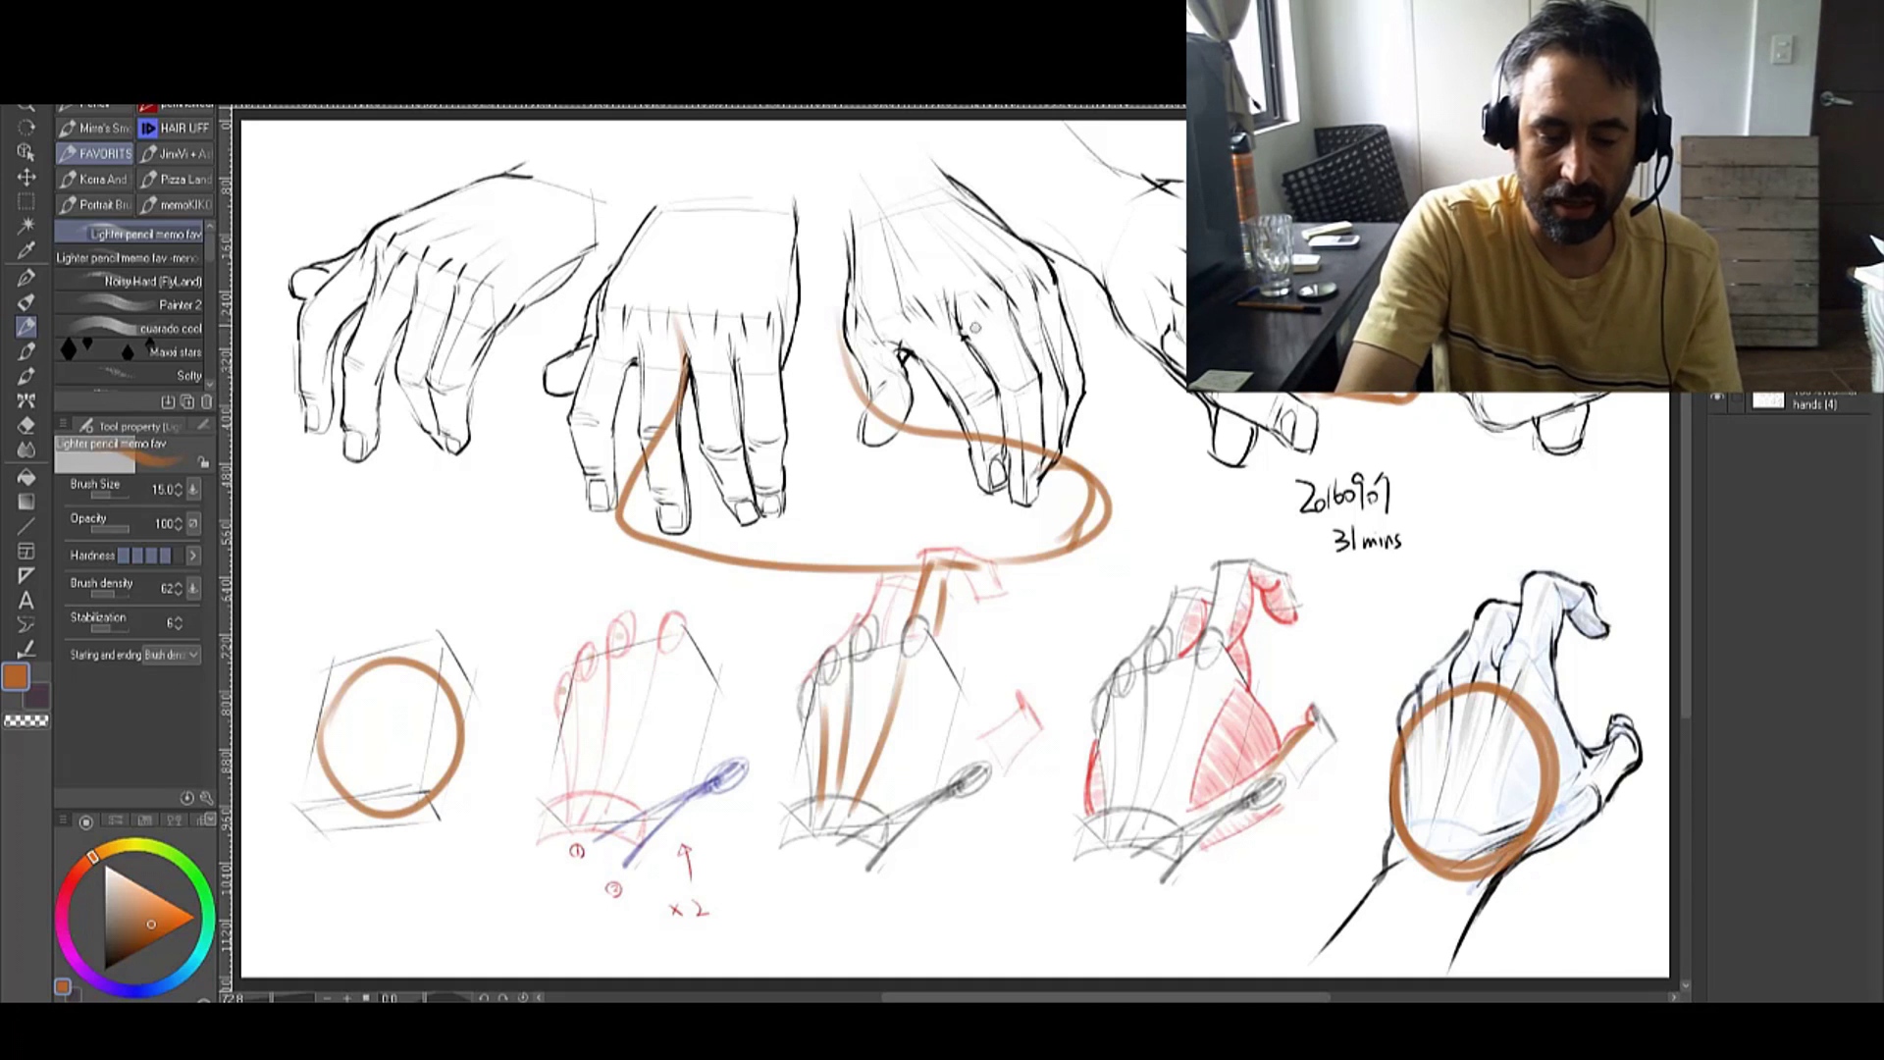
drag(975, 327, 1171, 336)
drag(949, 356, 1143, 333)
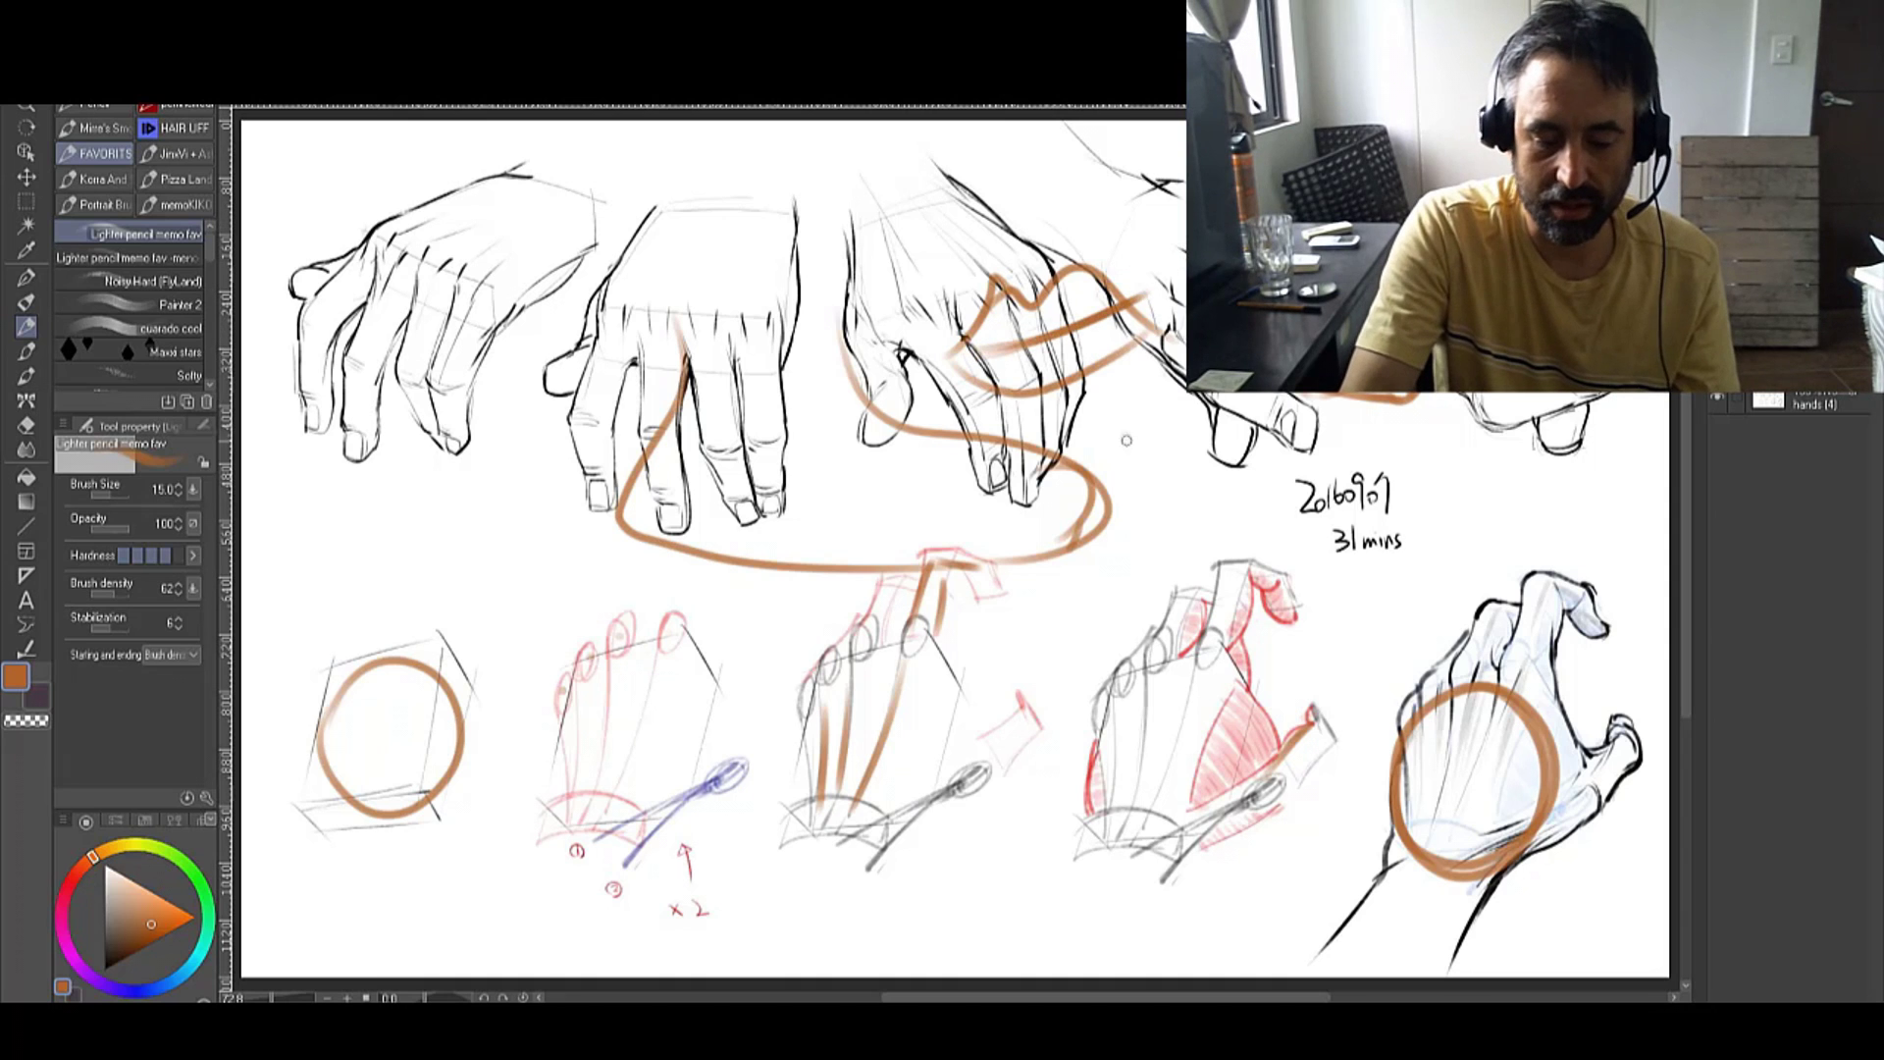
mouse_move(1109, 456)
mouse_down()
mouse_move(1256, 447)
mouse_move(1158, 417)
mouse_move(1263, 441)
mouse_up()
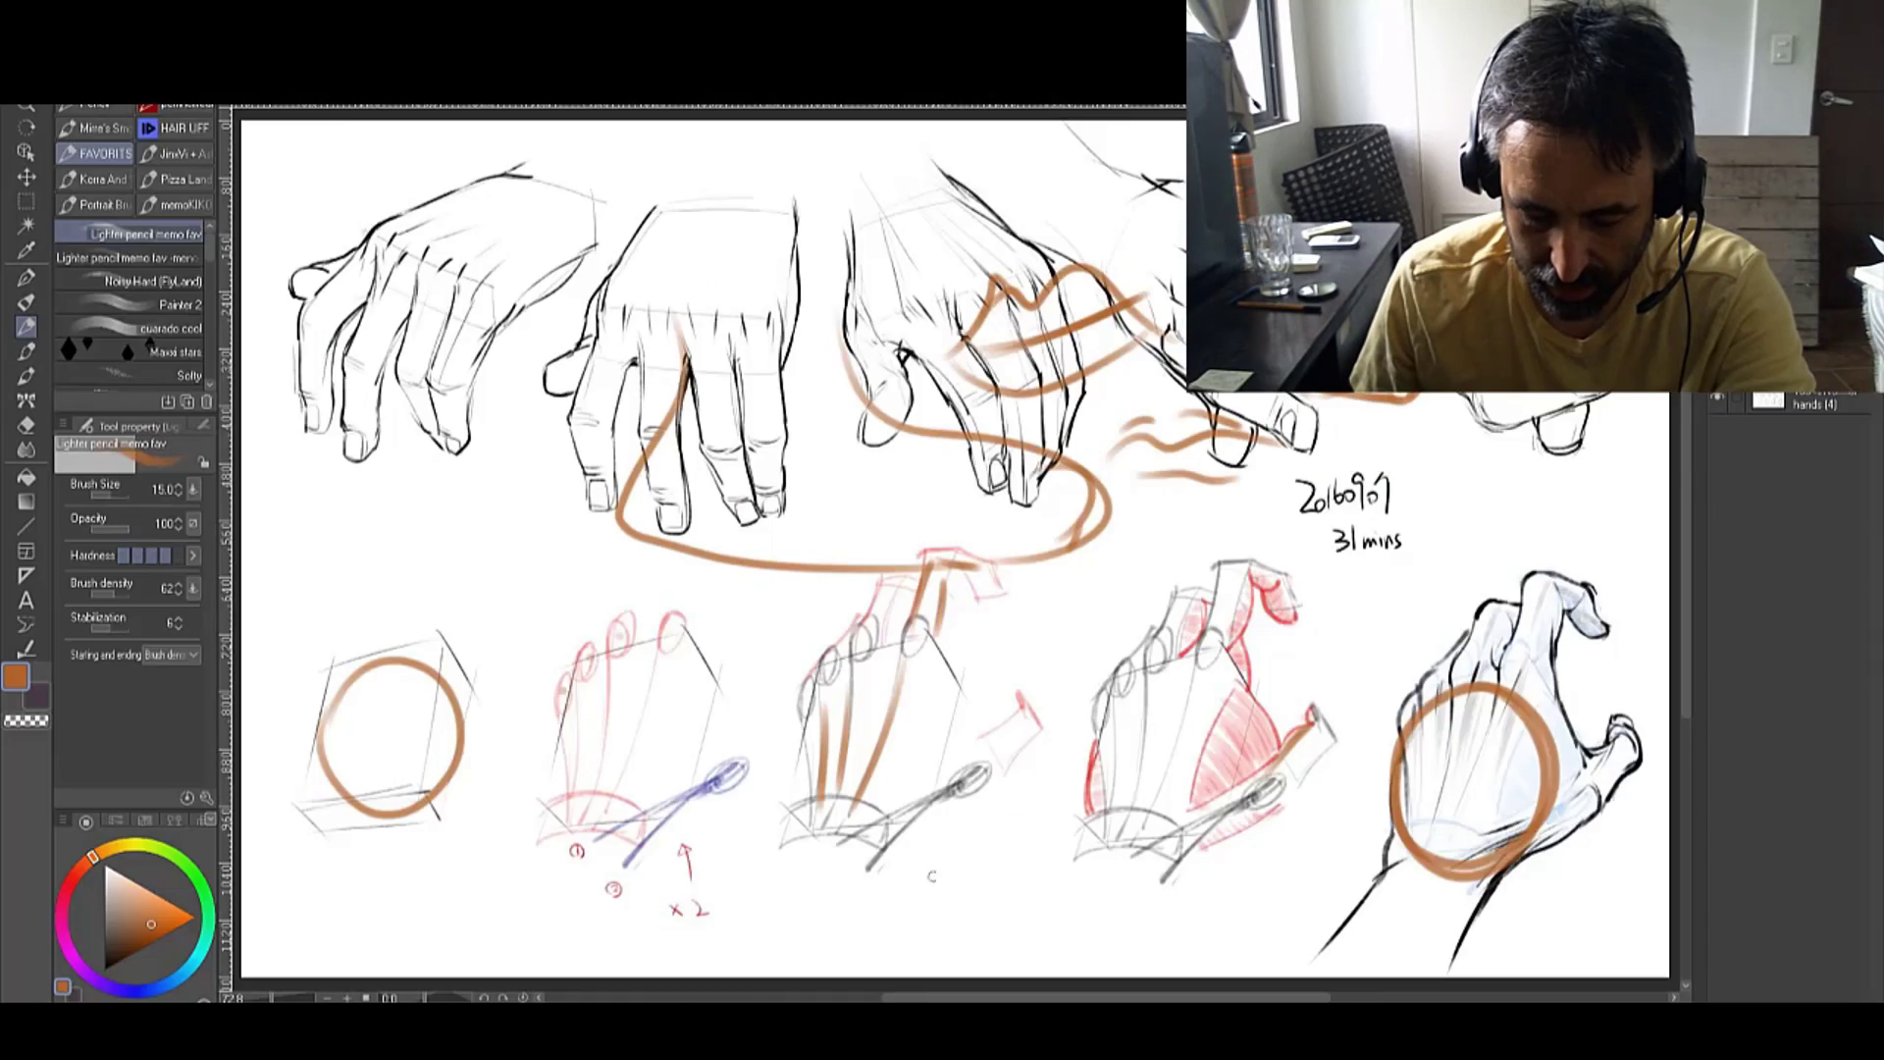
Step: Drag the Google Images photo of the shouting man onto the Clip Studio canvas
drag(884, 503, 826, 502)
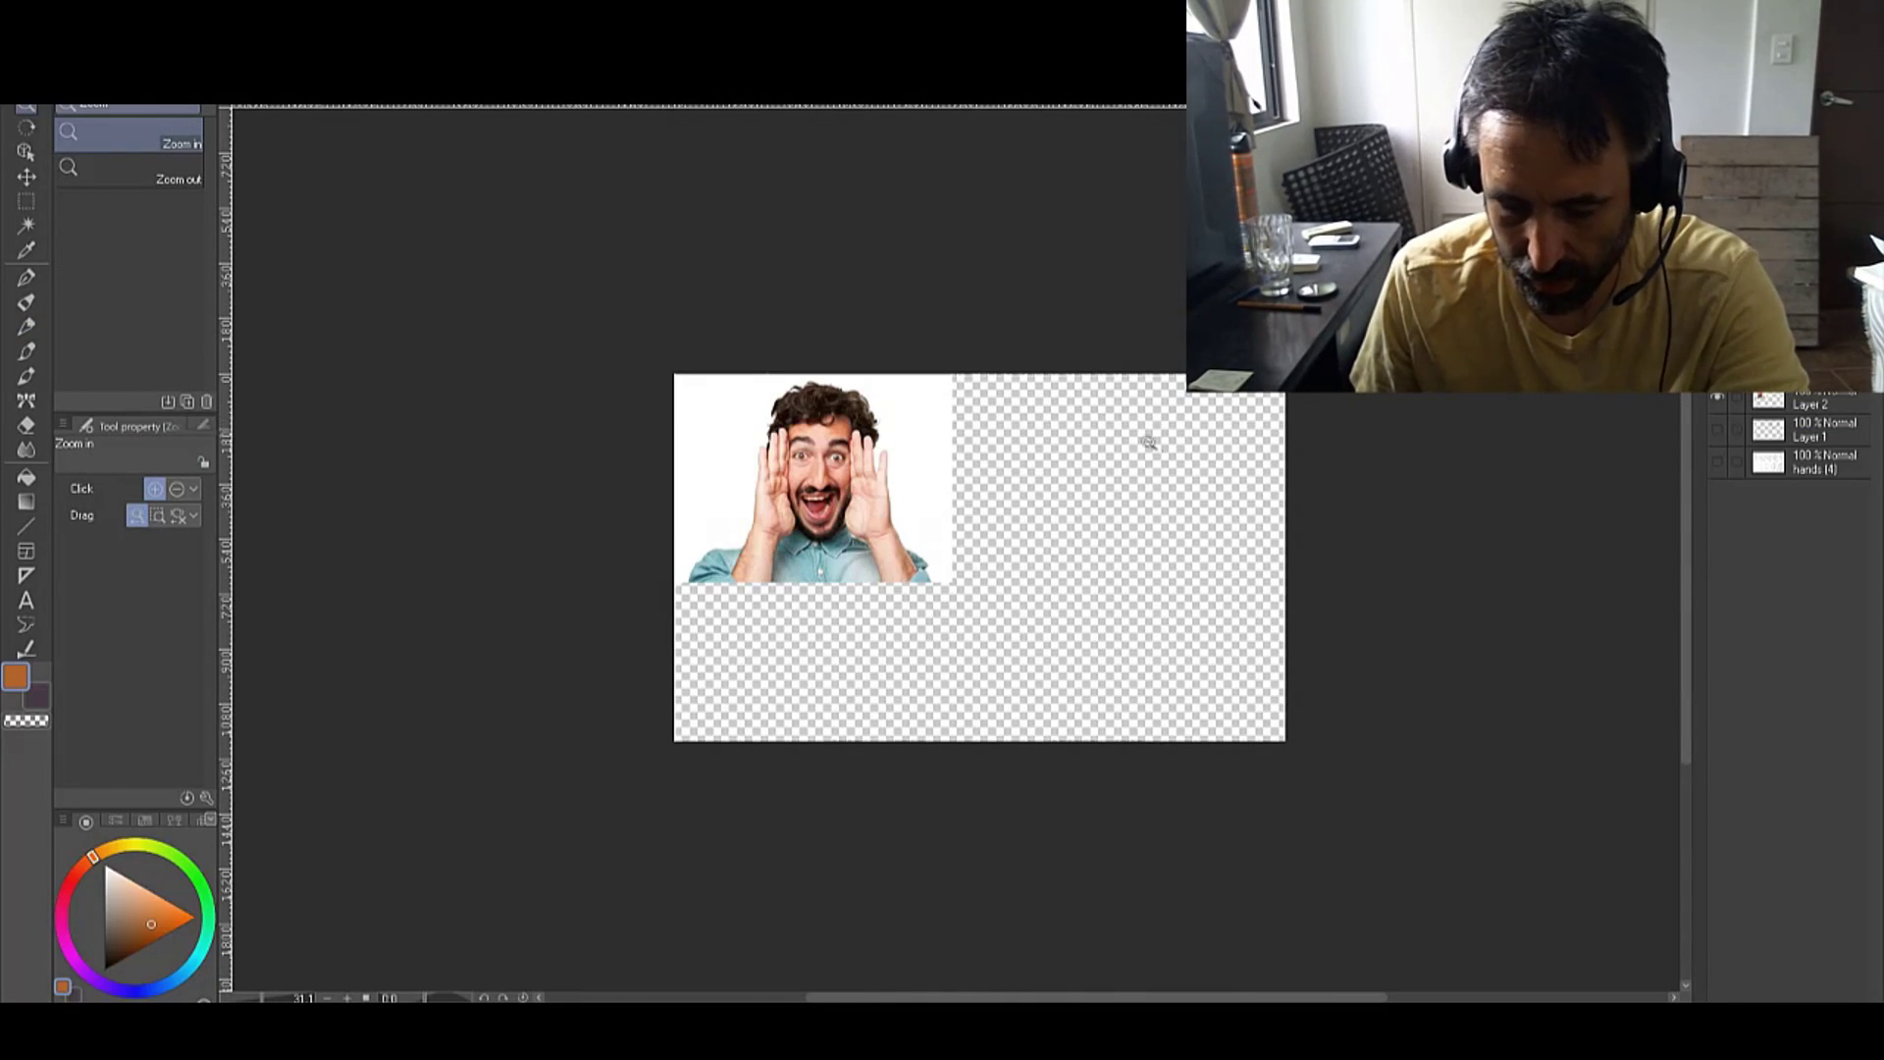
Step: Pencil-trace the photo's left and right hands and sketch a palm circle on the empty canvas
scroll(1148, 443, up, 4)
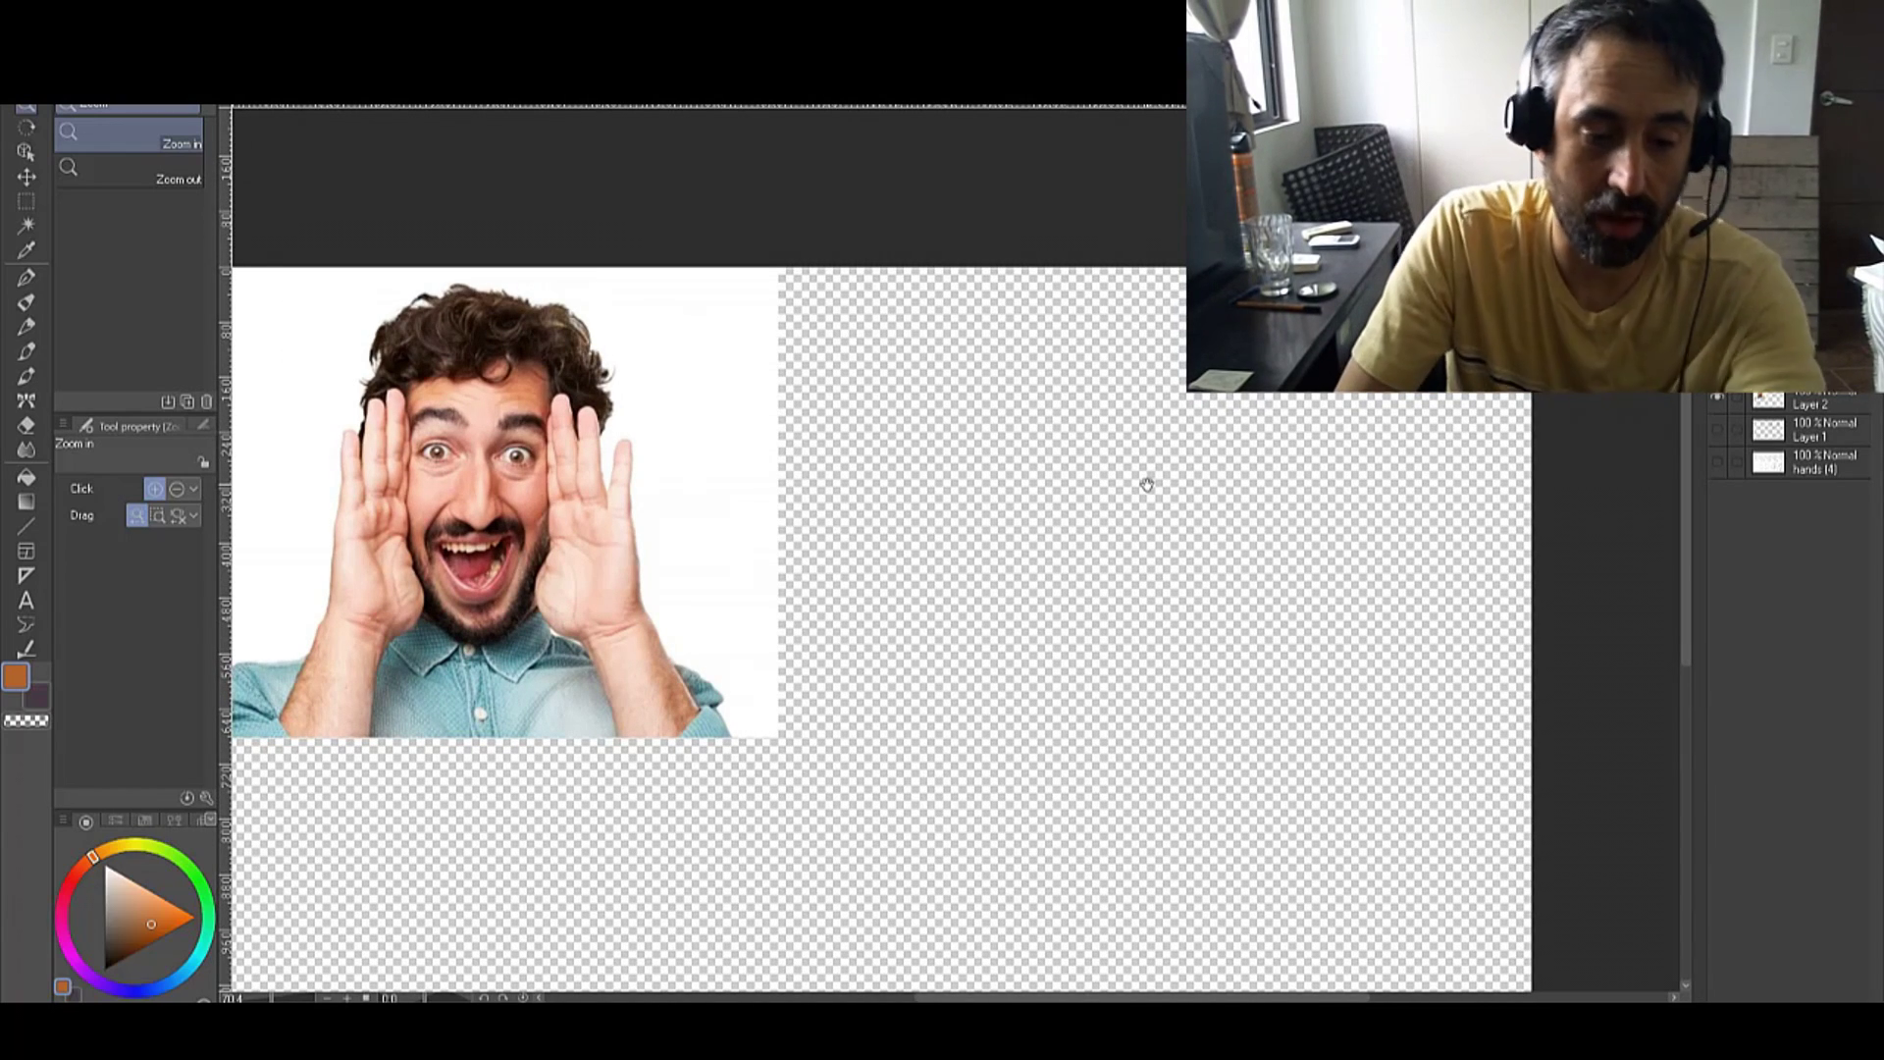
key(p)
mouse_move(359, 506)
mouse_down()
mouse_move(412, 595)
mouse_move(397, 495)
mouse_up()
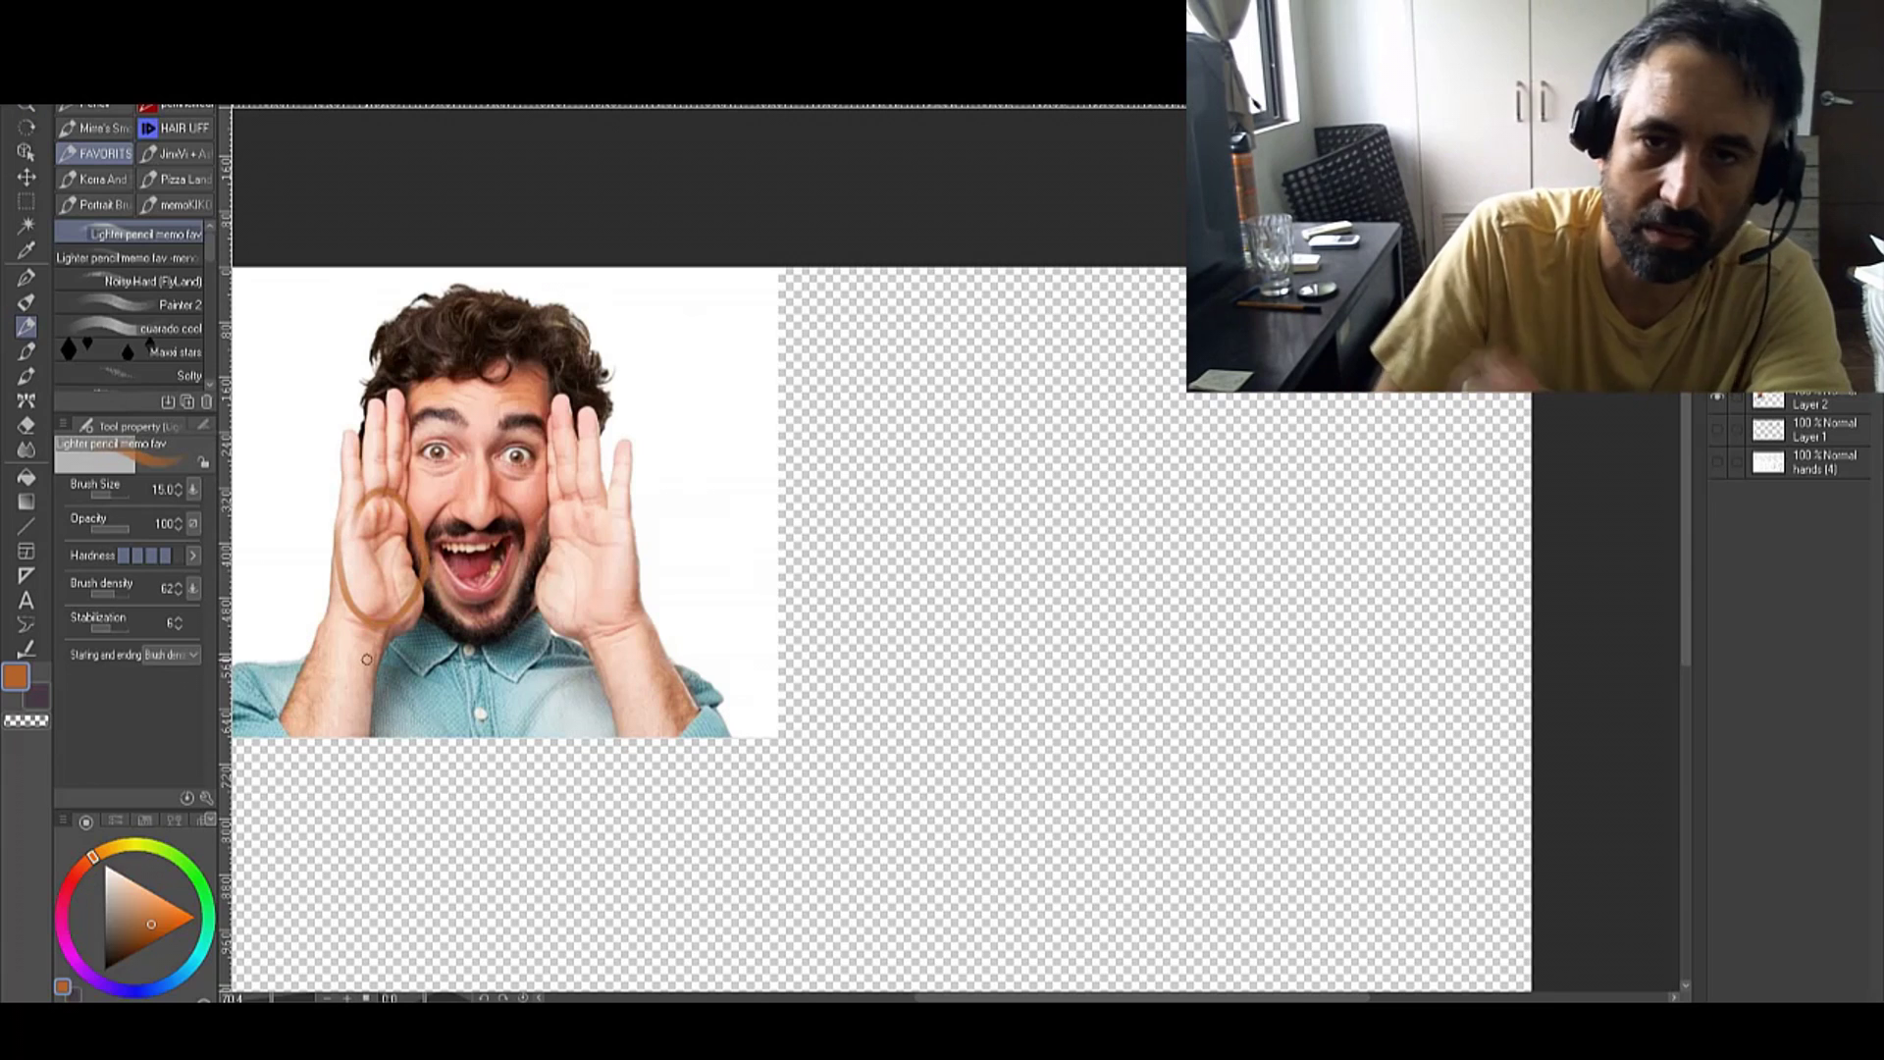
mouse_move(344, 568)
mouse_down()
mouse_move(383, 391)
mouse_move(403, 477)
mouse_up()
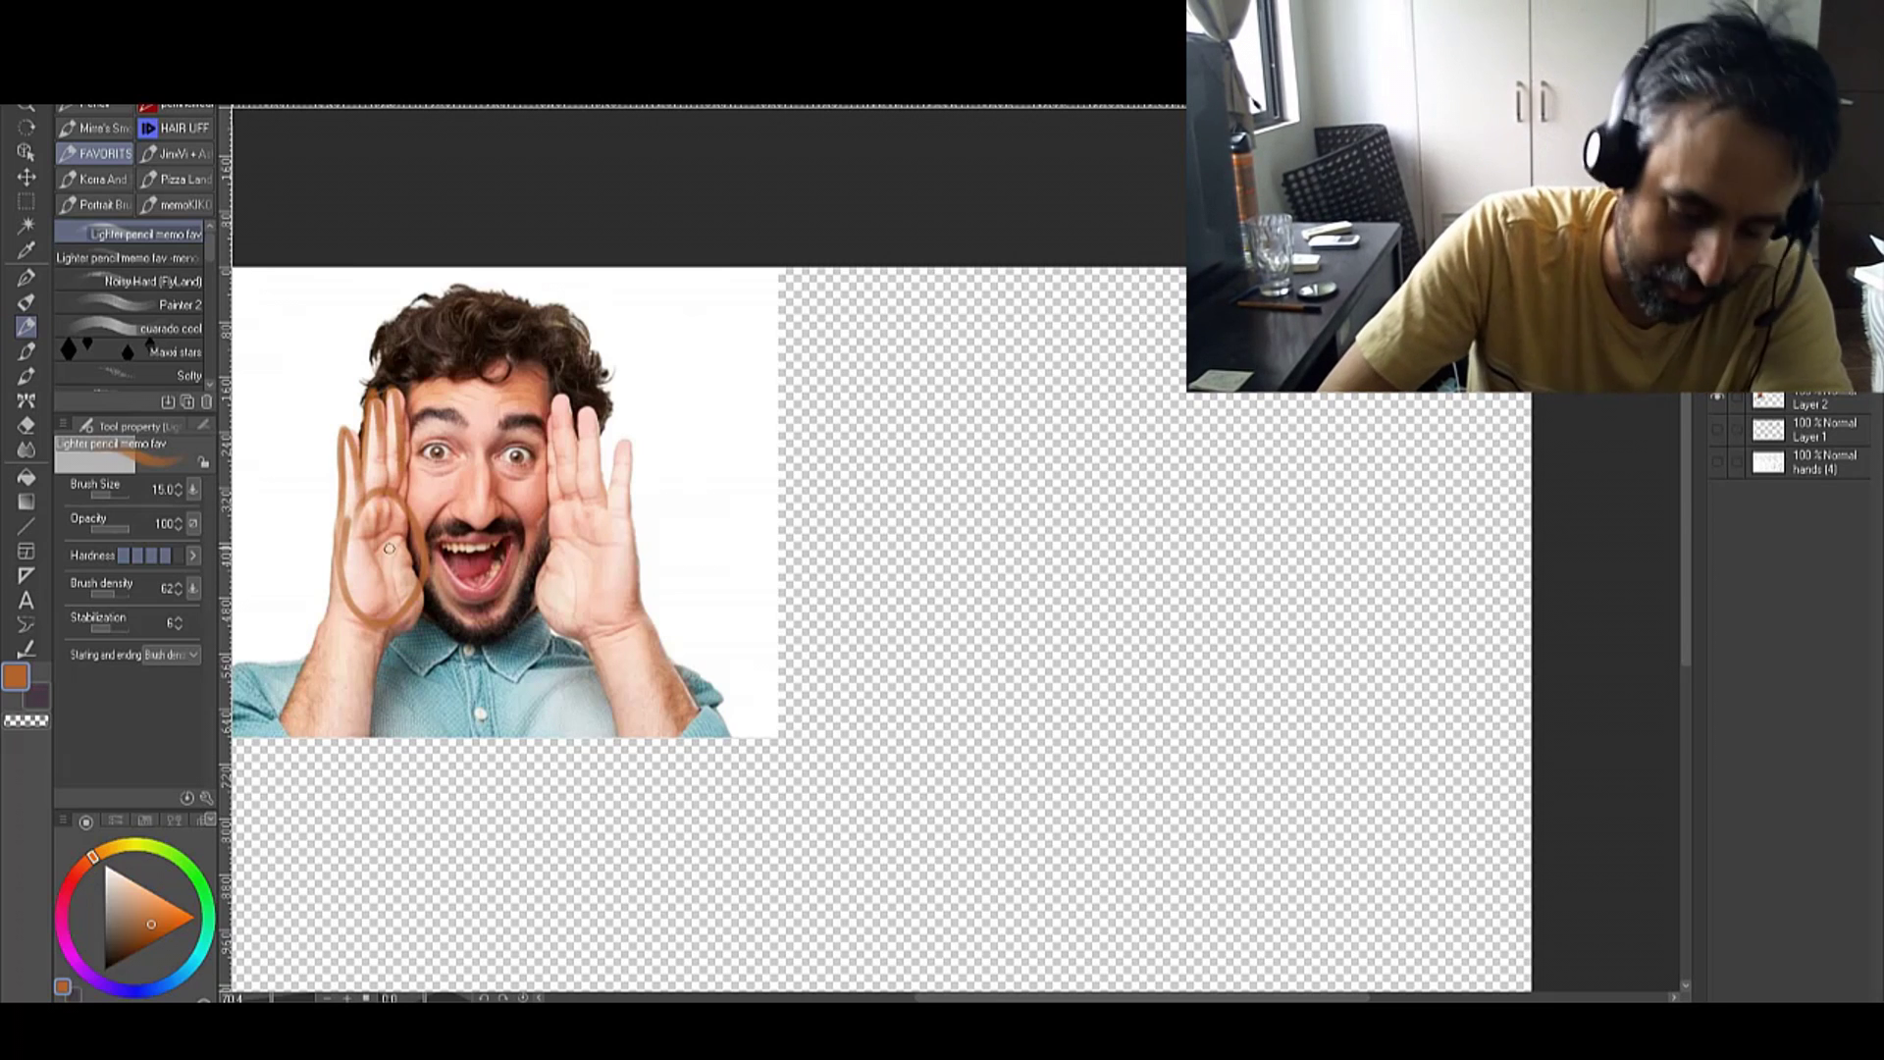
mouse_move(1199, 508)
mouse_down()
mouse_move(1278, 589)
mouse_move(1178, 513)
mouse_up()
mouse_move(539, 571)
mouse_down()
mouse_move(581, 623)
mouse_move(626, 545)
mouse_up()
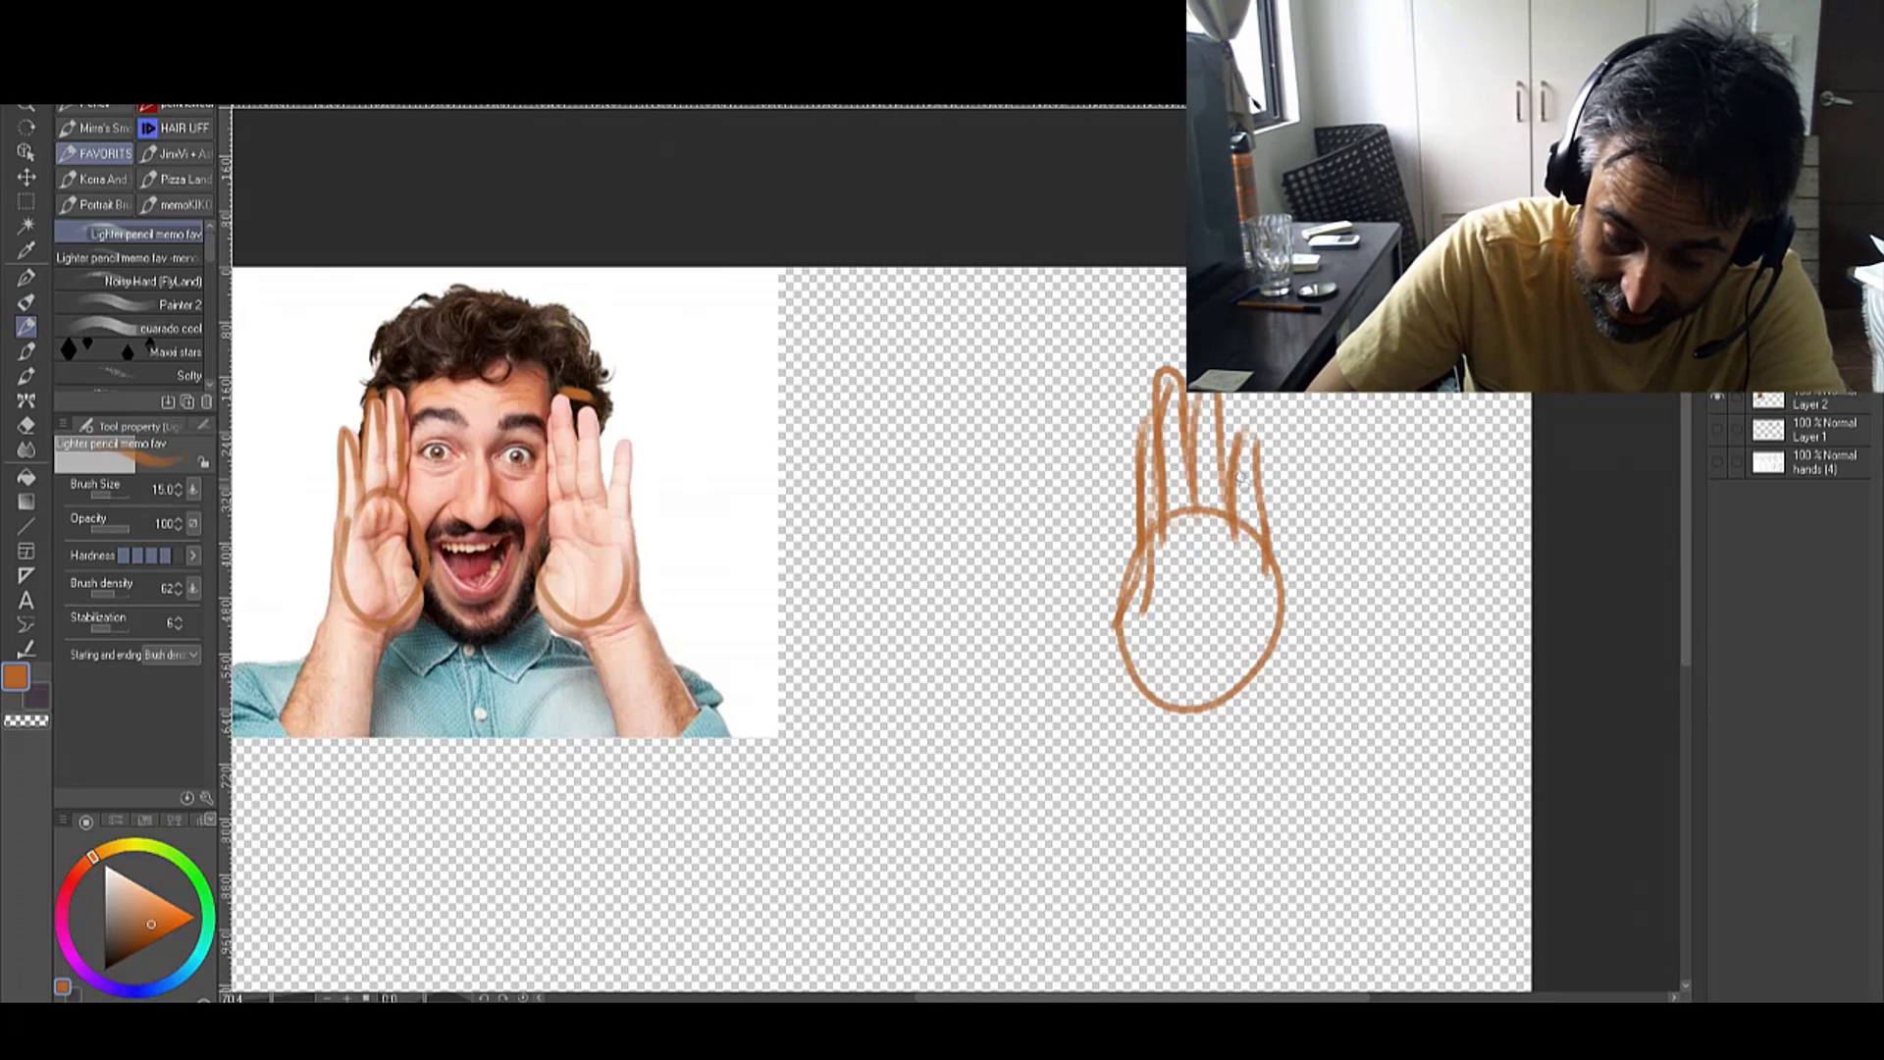
Step: Shift the lasso-selected finger slightly right, then tilt the whole layer slightly
key(m)
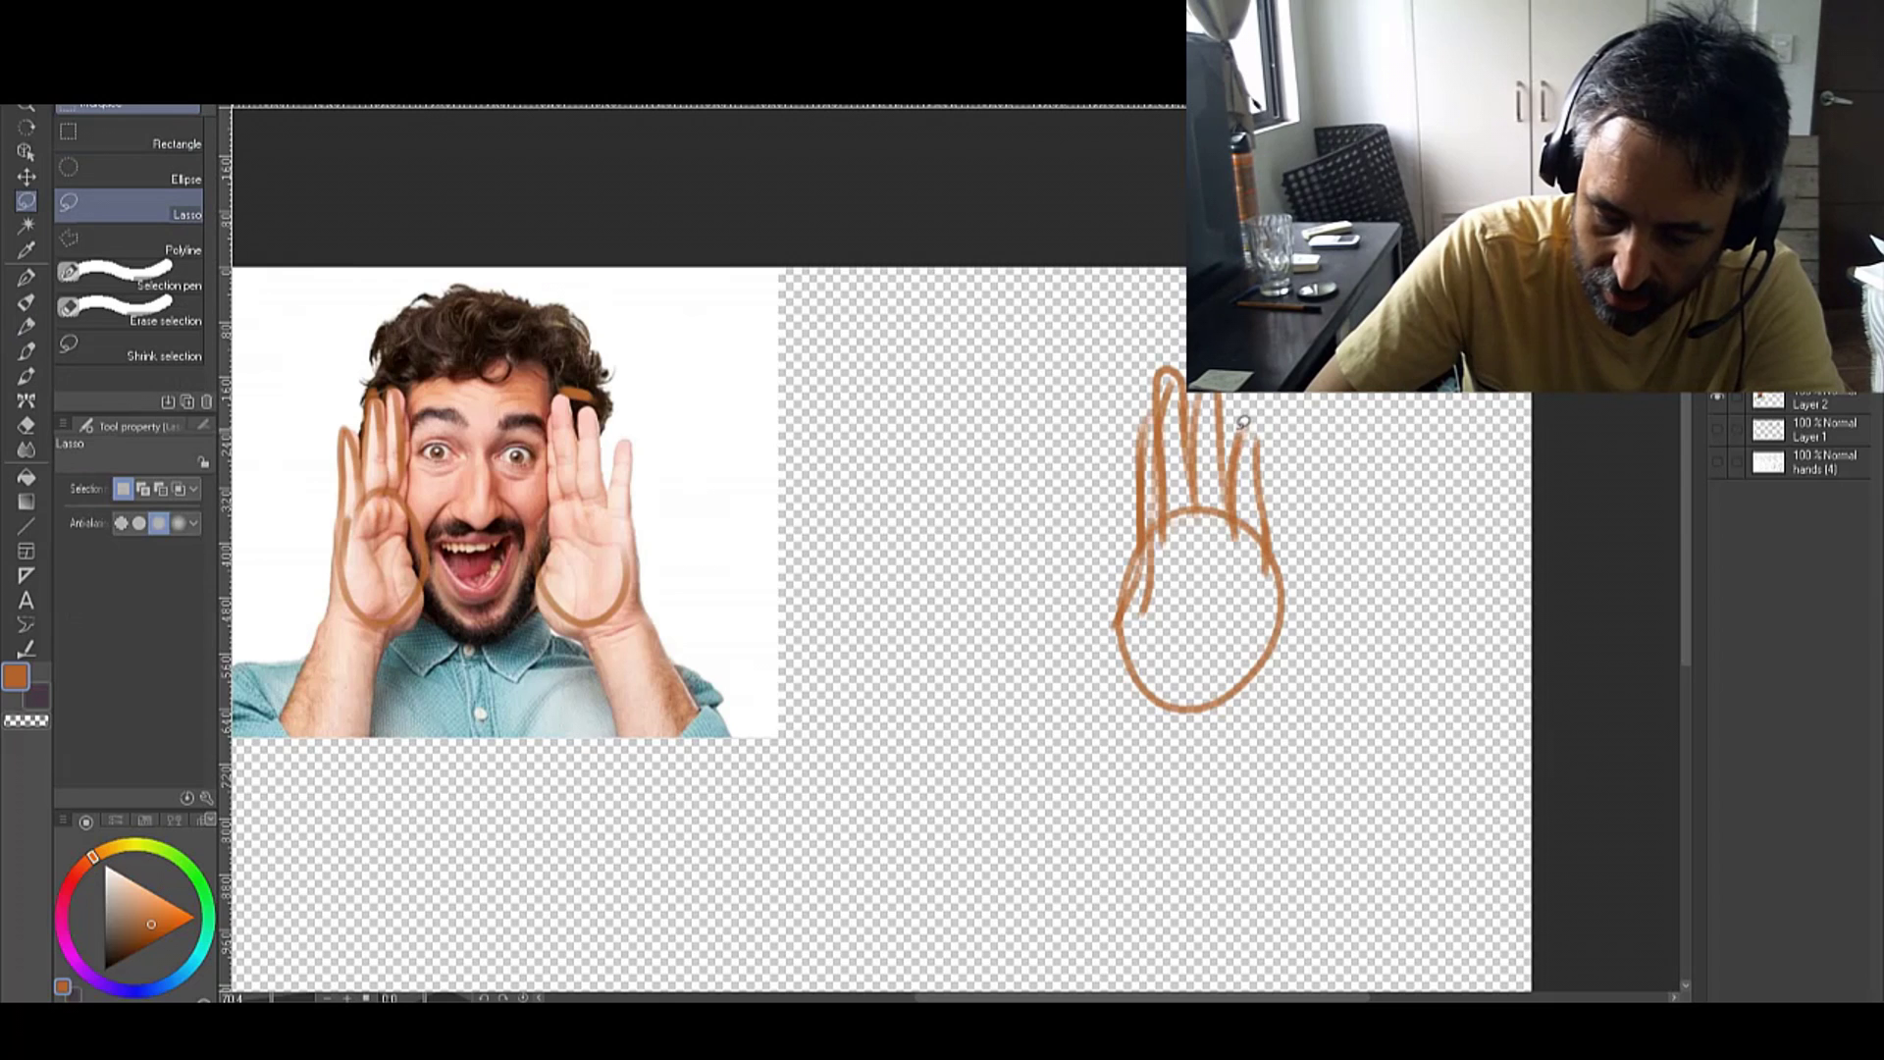
key(ctrl+t)
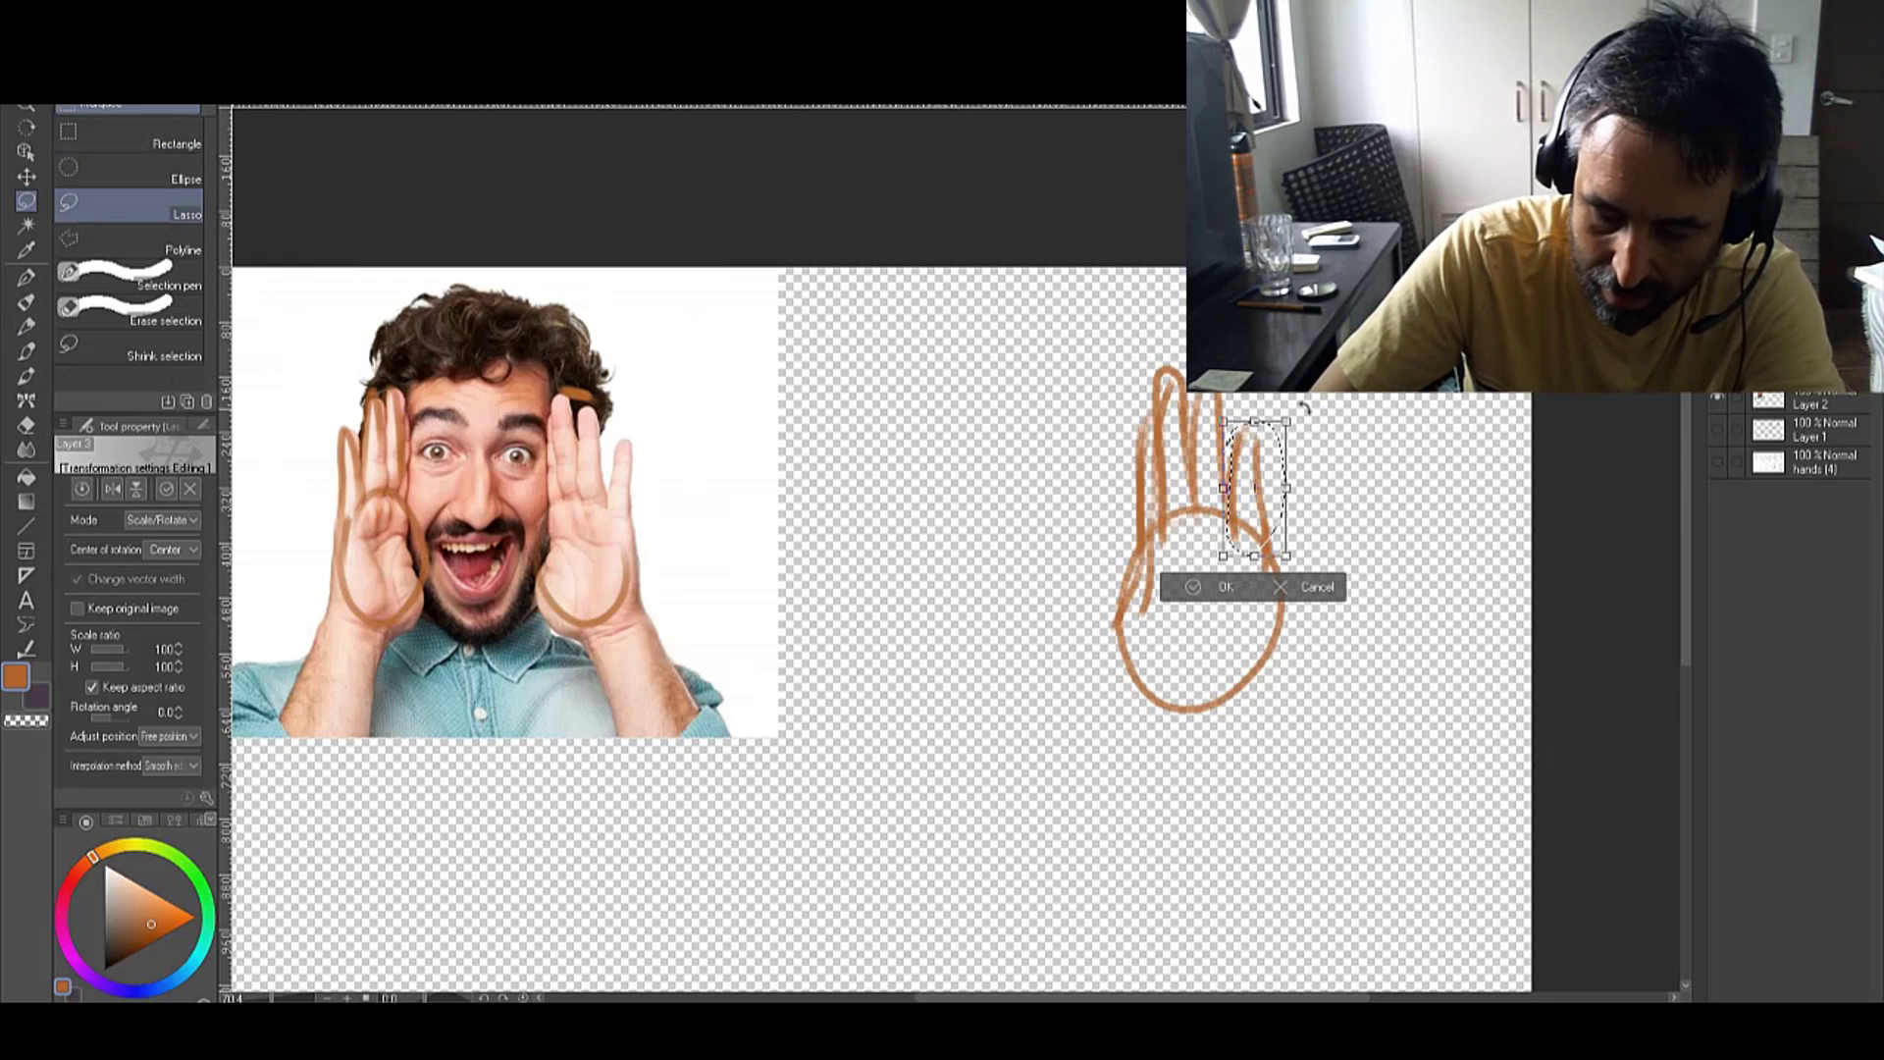
drag(1266, 508, 1274, 507)
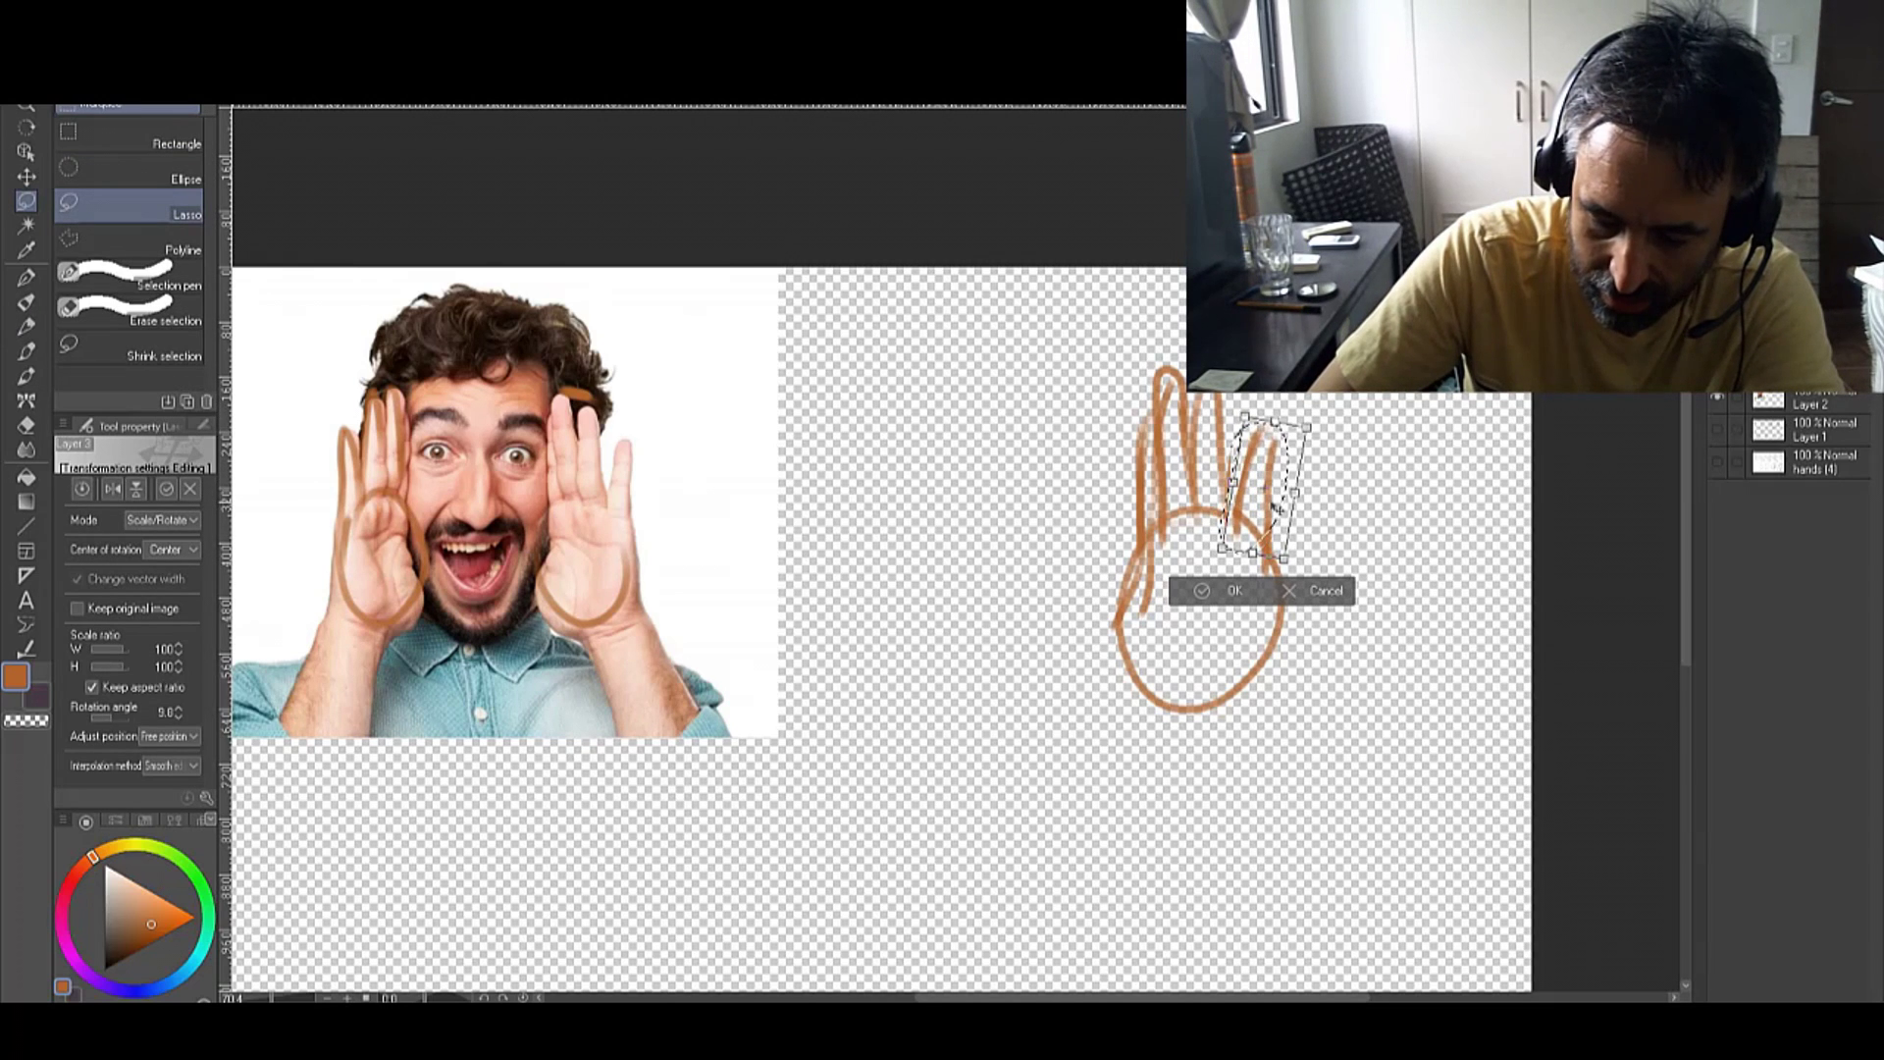
click(1233, 592)
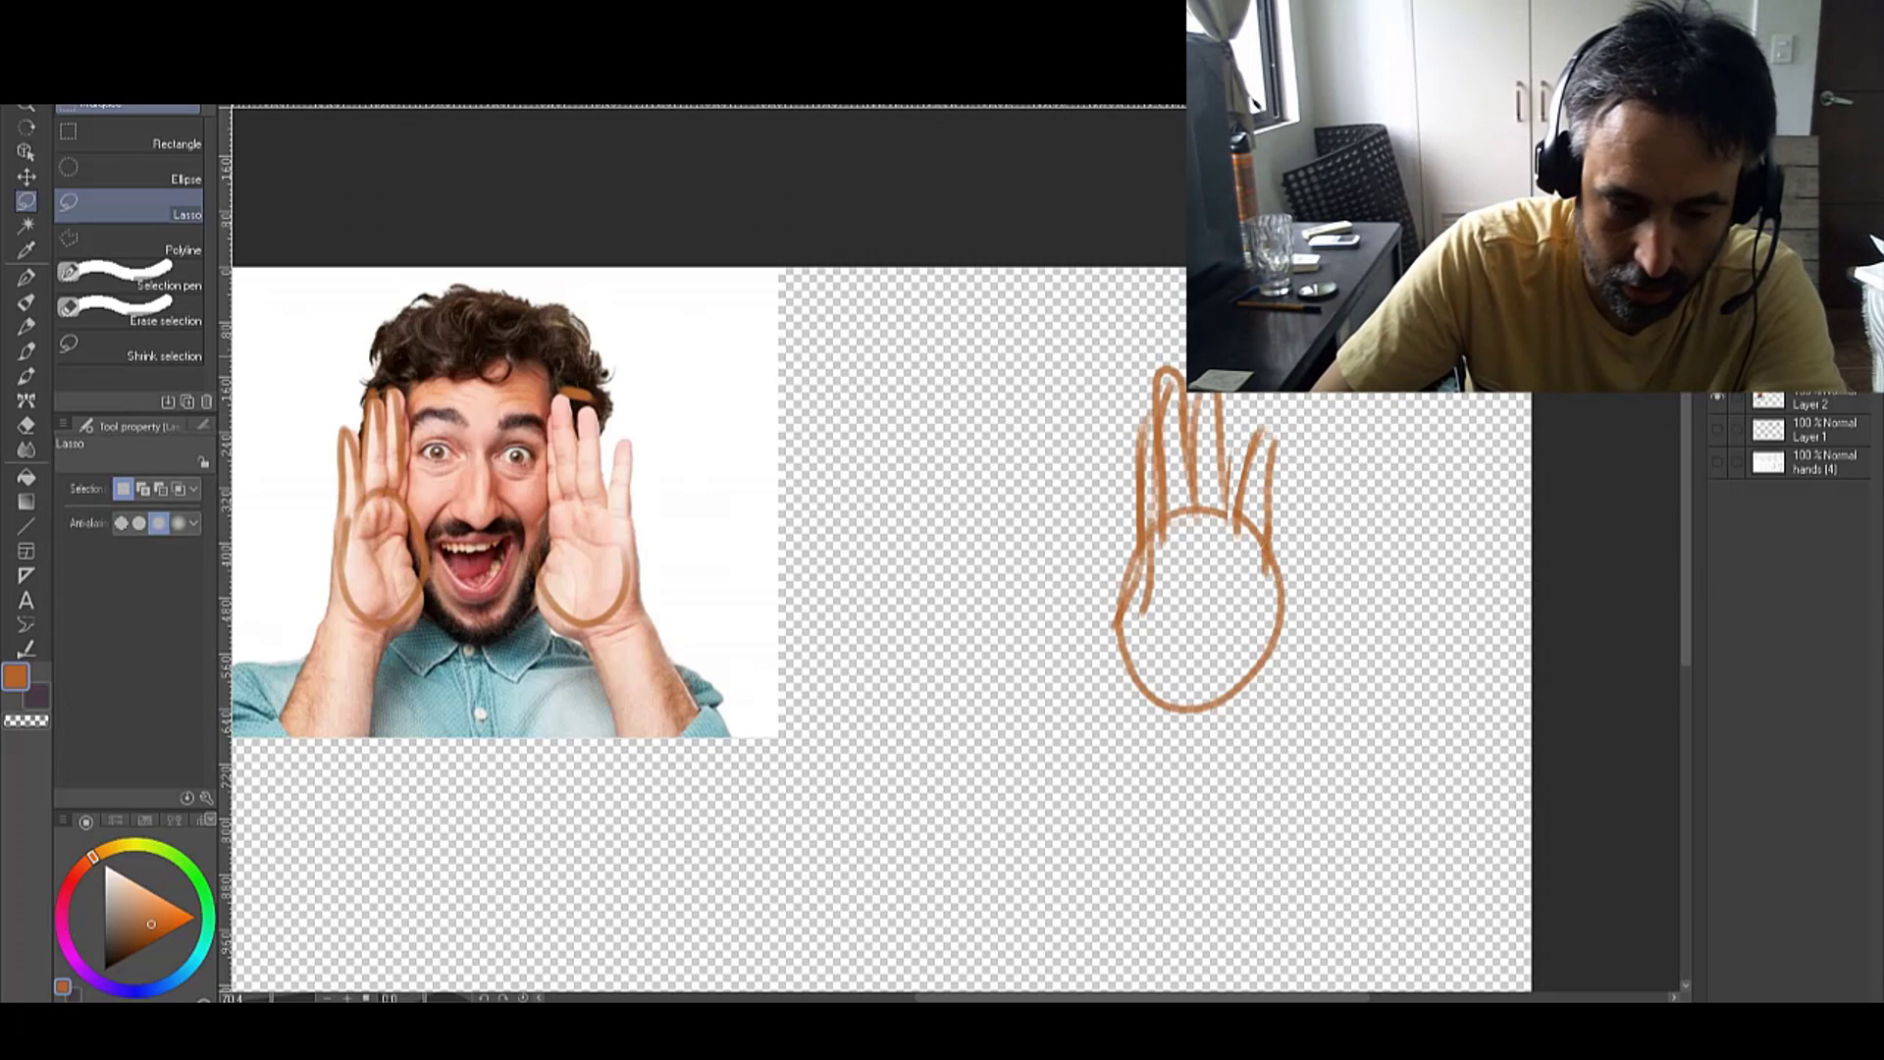
key(ctrl+t)
drag(1298, 425, 1290, 450)
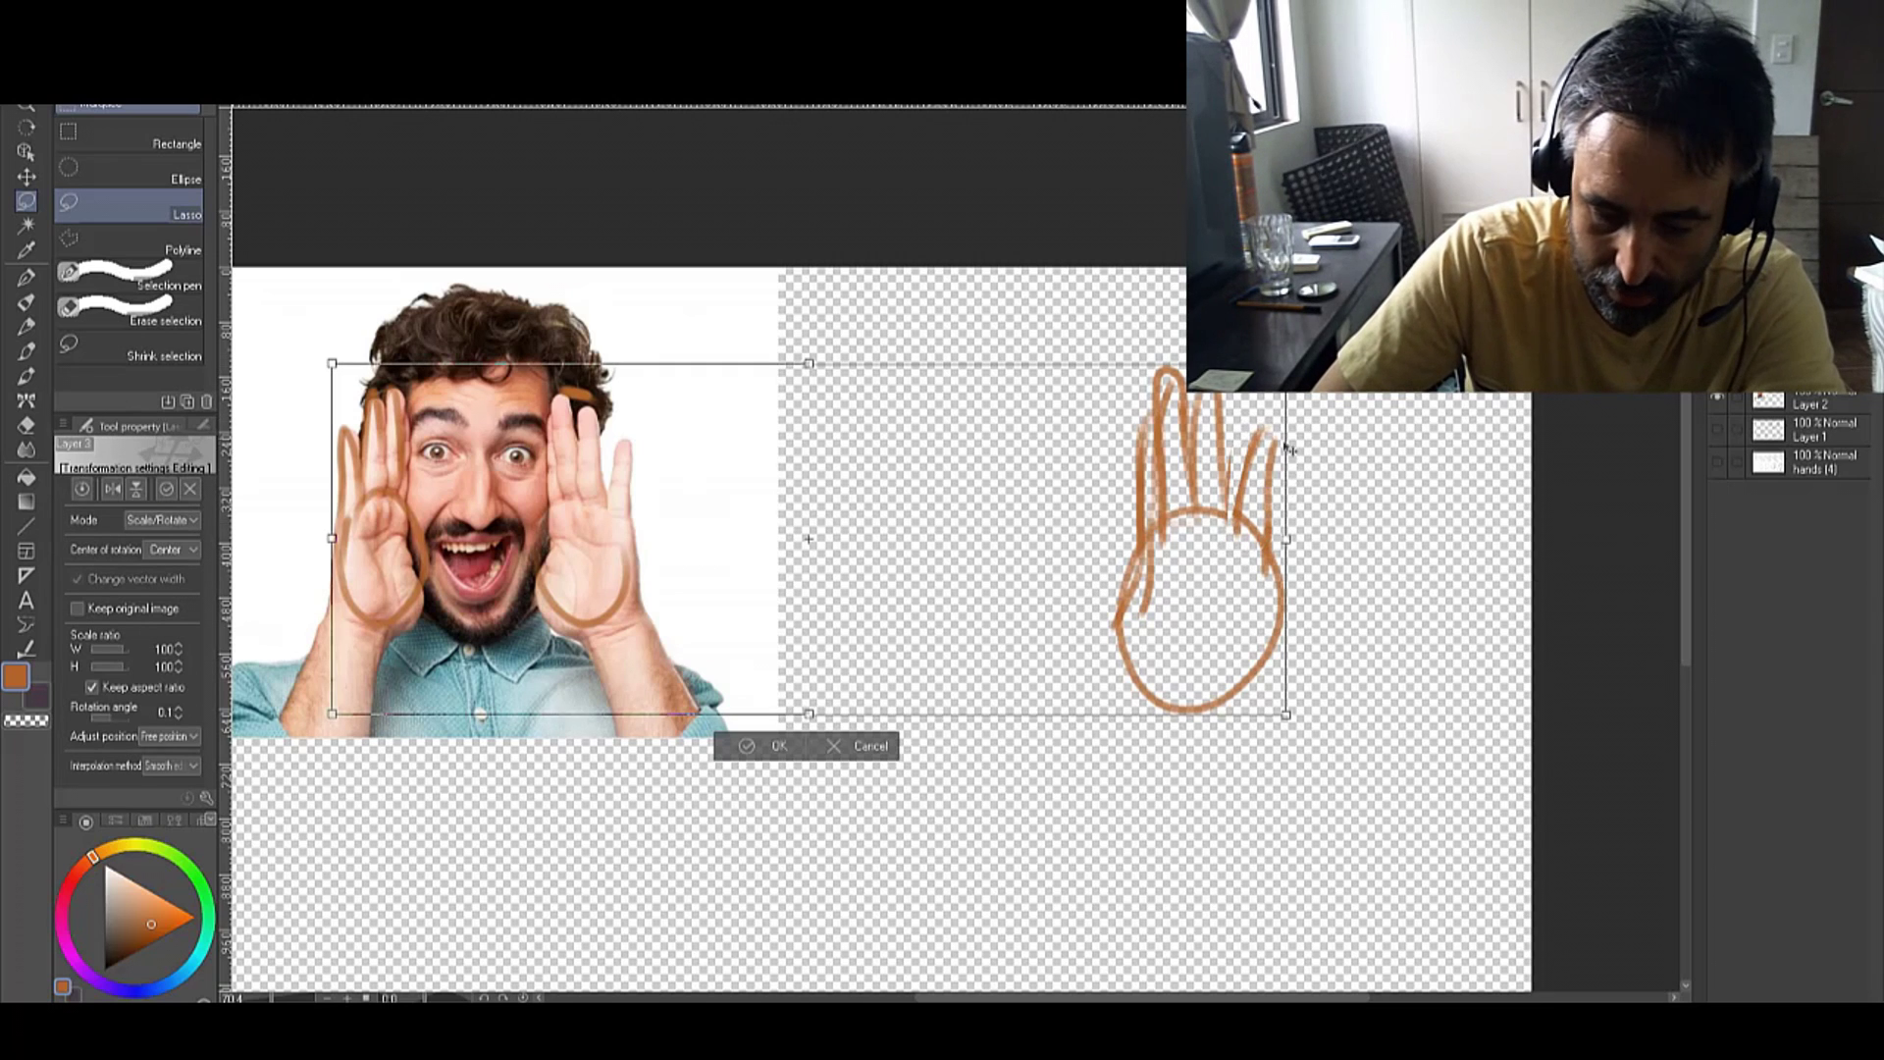
key(Return)
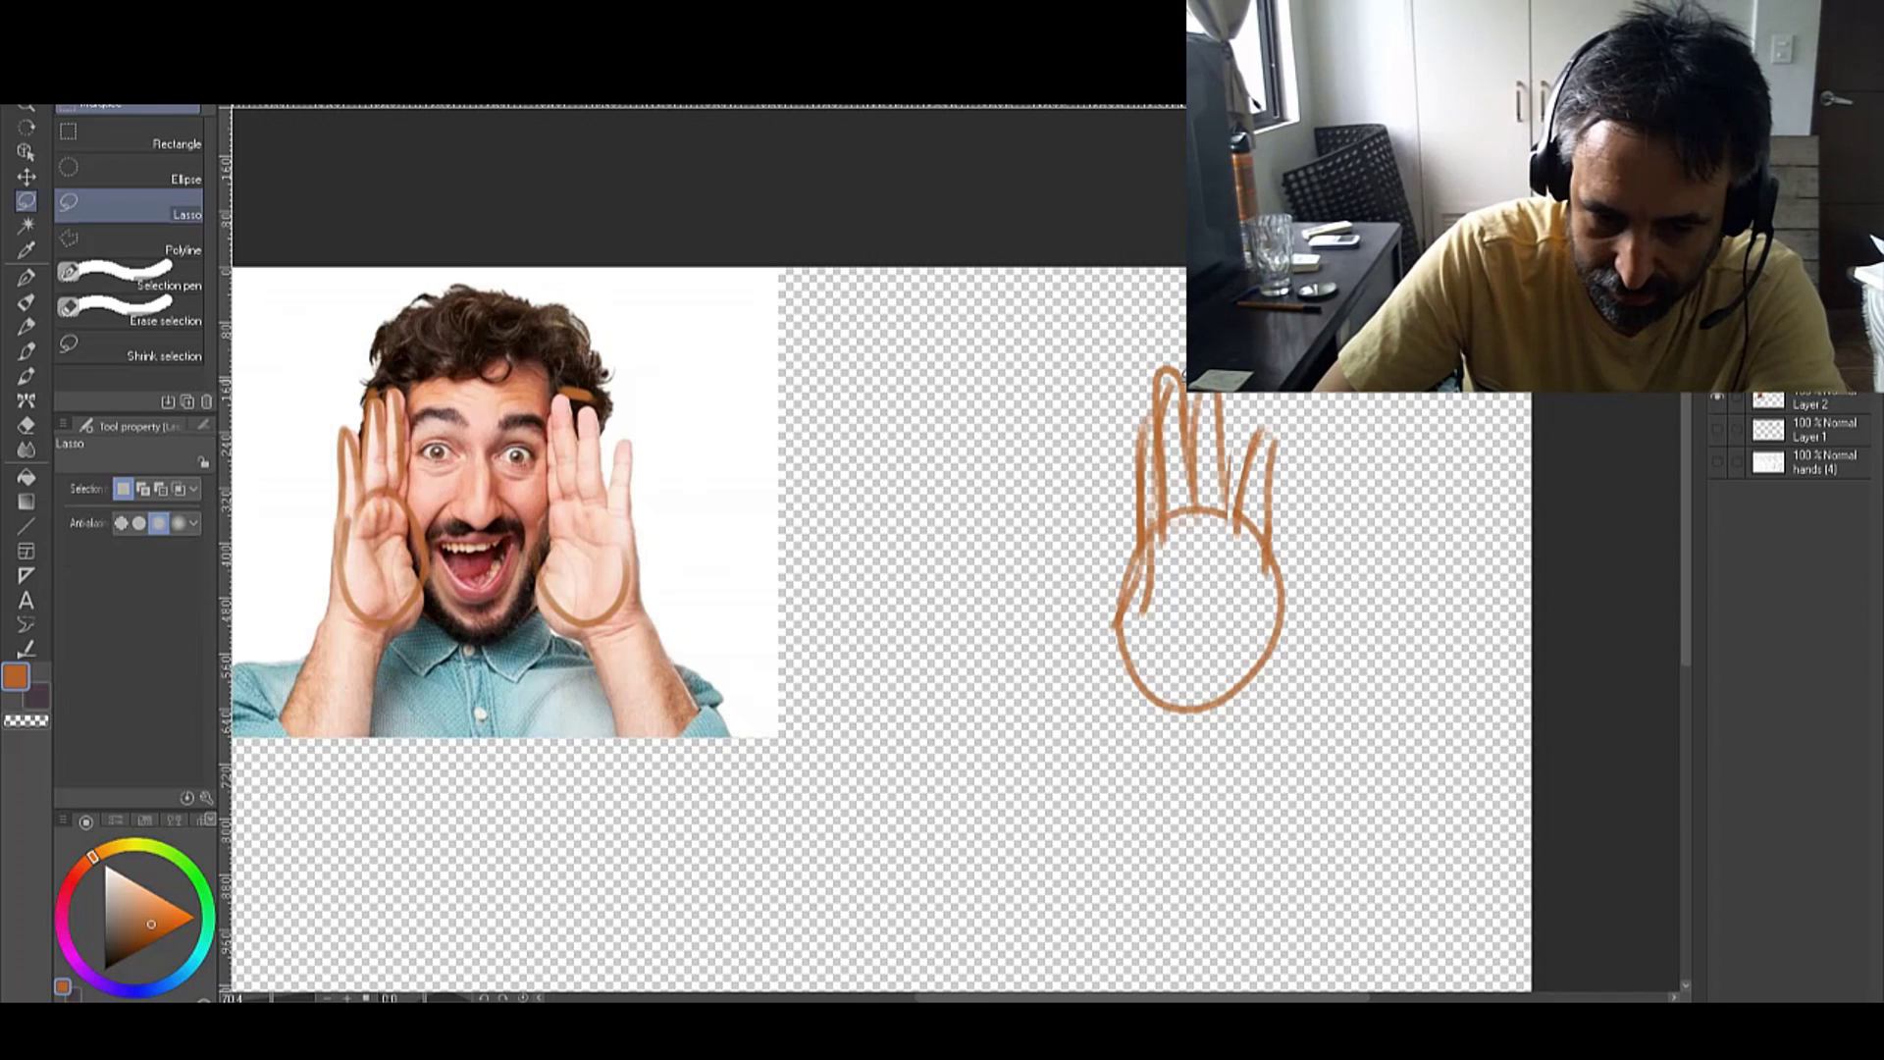
Step: Trace the photo's right thumb, then at pencil size 15.0 darken the sketch and draw forearm lines
key(p)
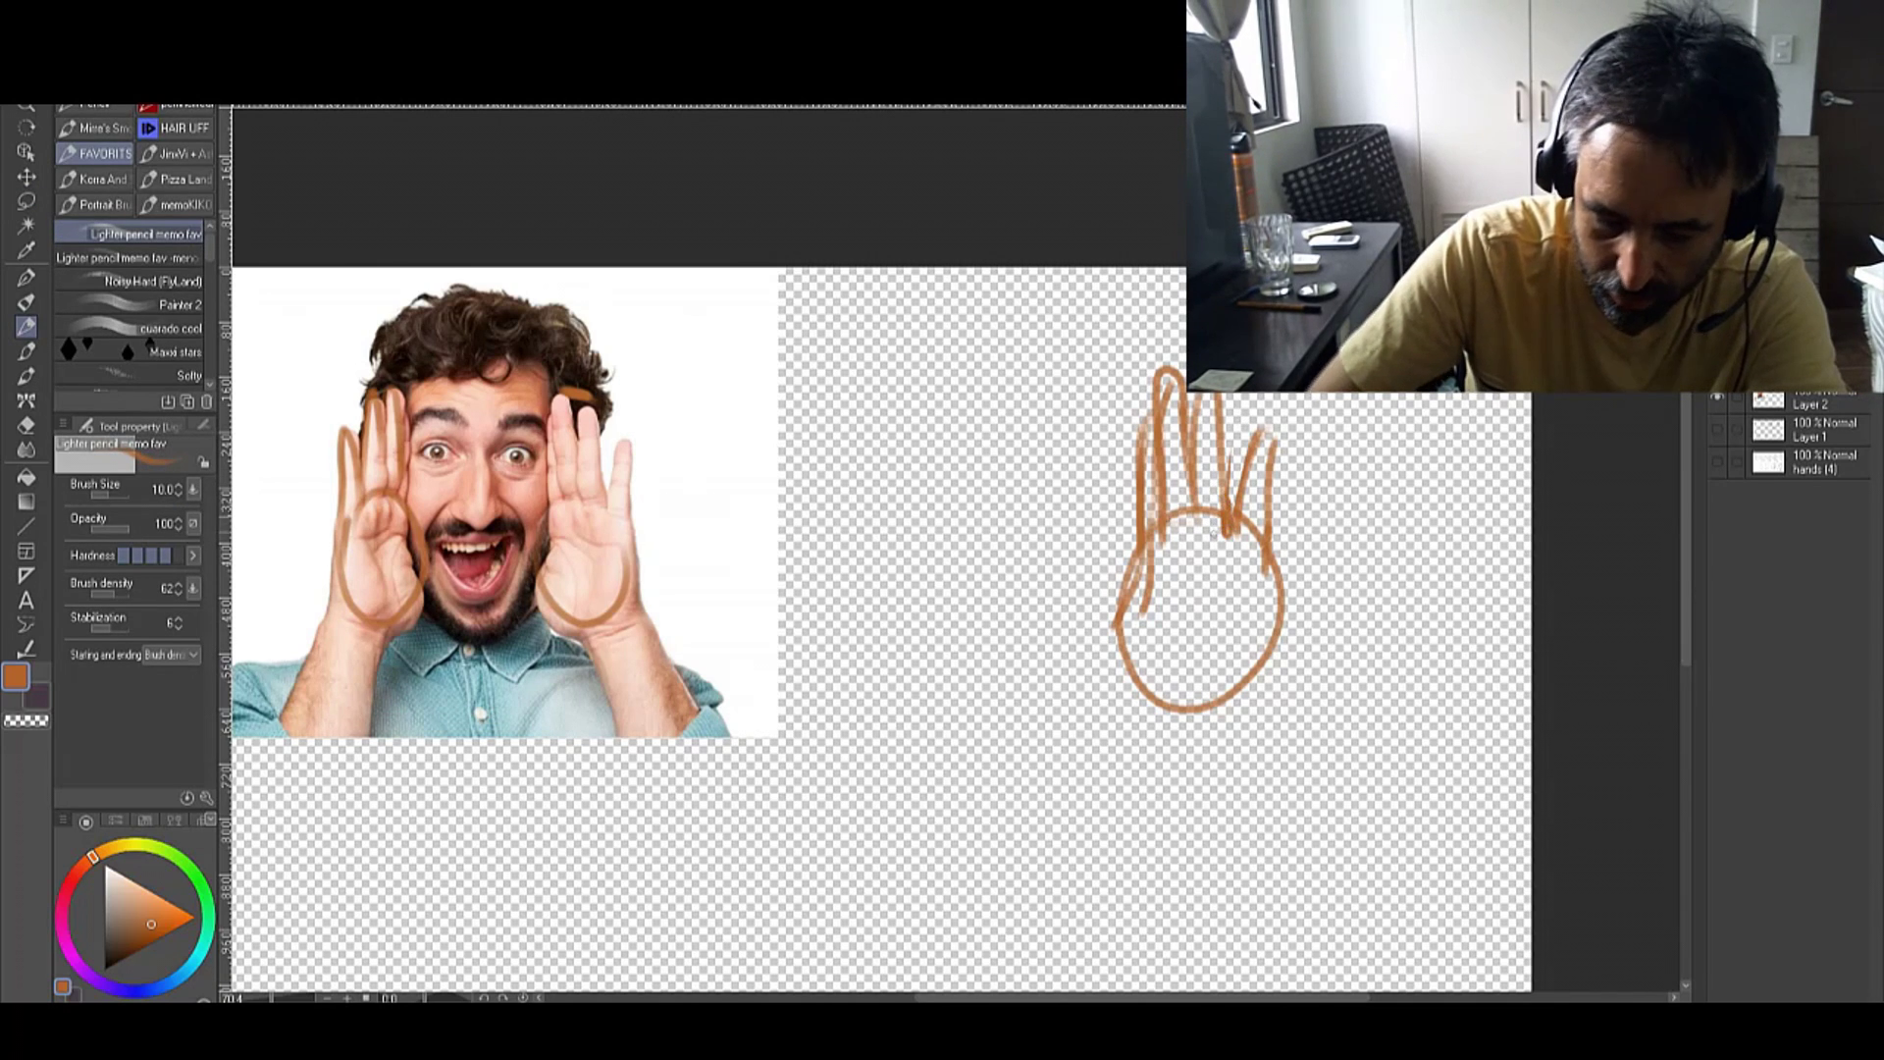
drag(589, 412, 629, 358)
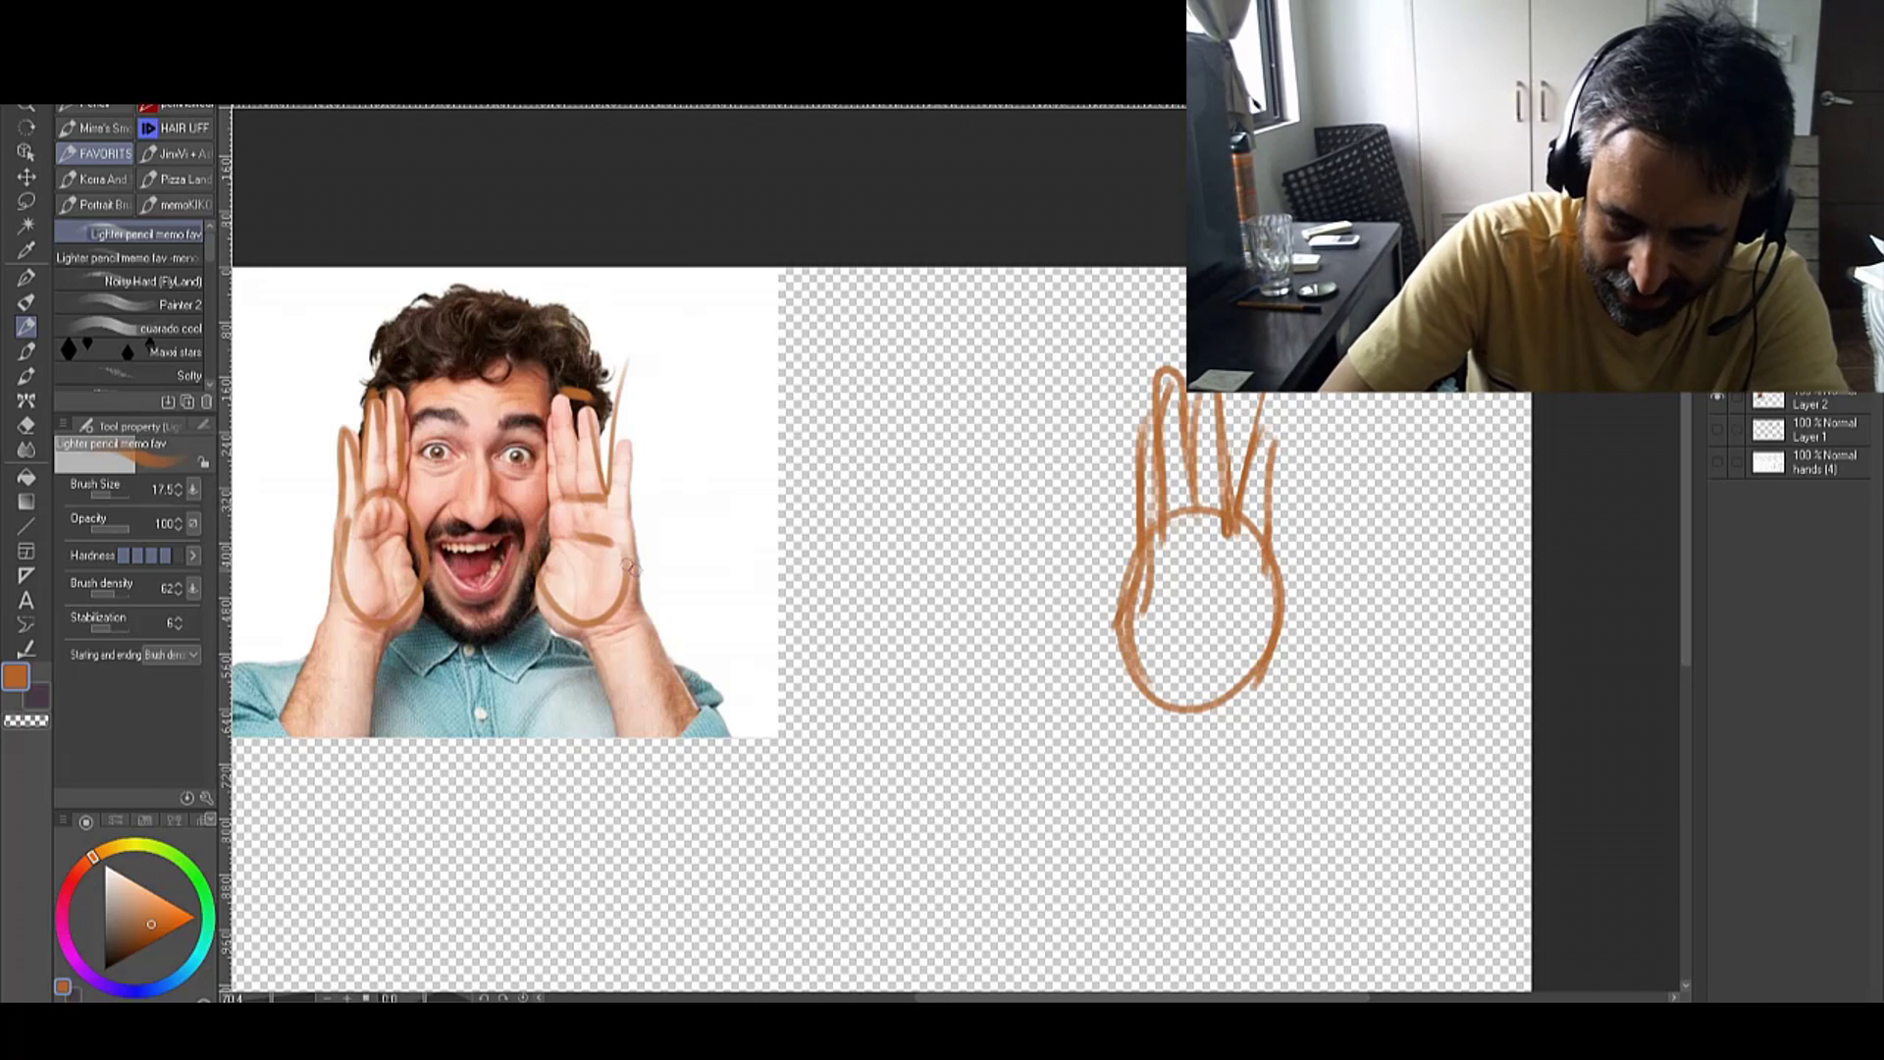
key(bracketleft)
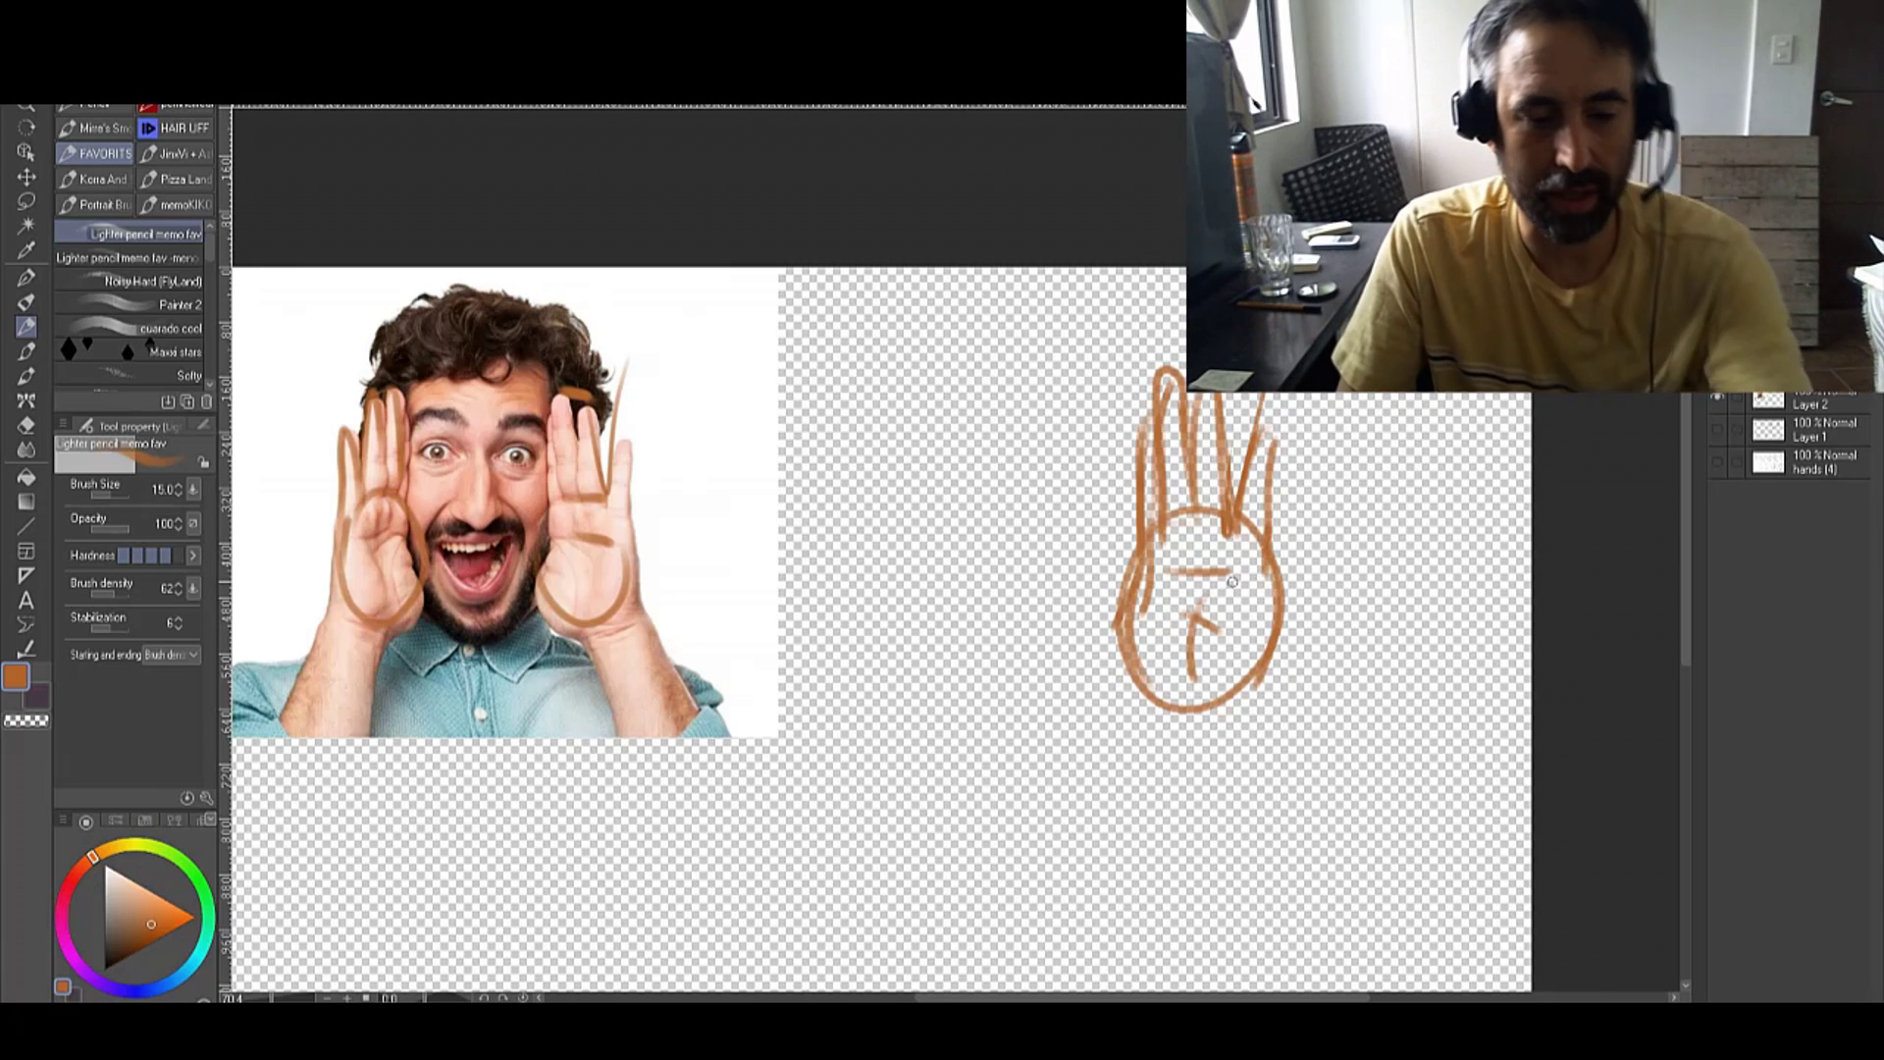
drag(1111, 601, 1122, 660)
drag(1276, 669, 1342, 819)
drag(1189, 715, 1224, 869)
drag(1271, 667, 1359, 865)
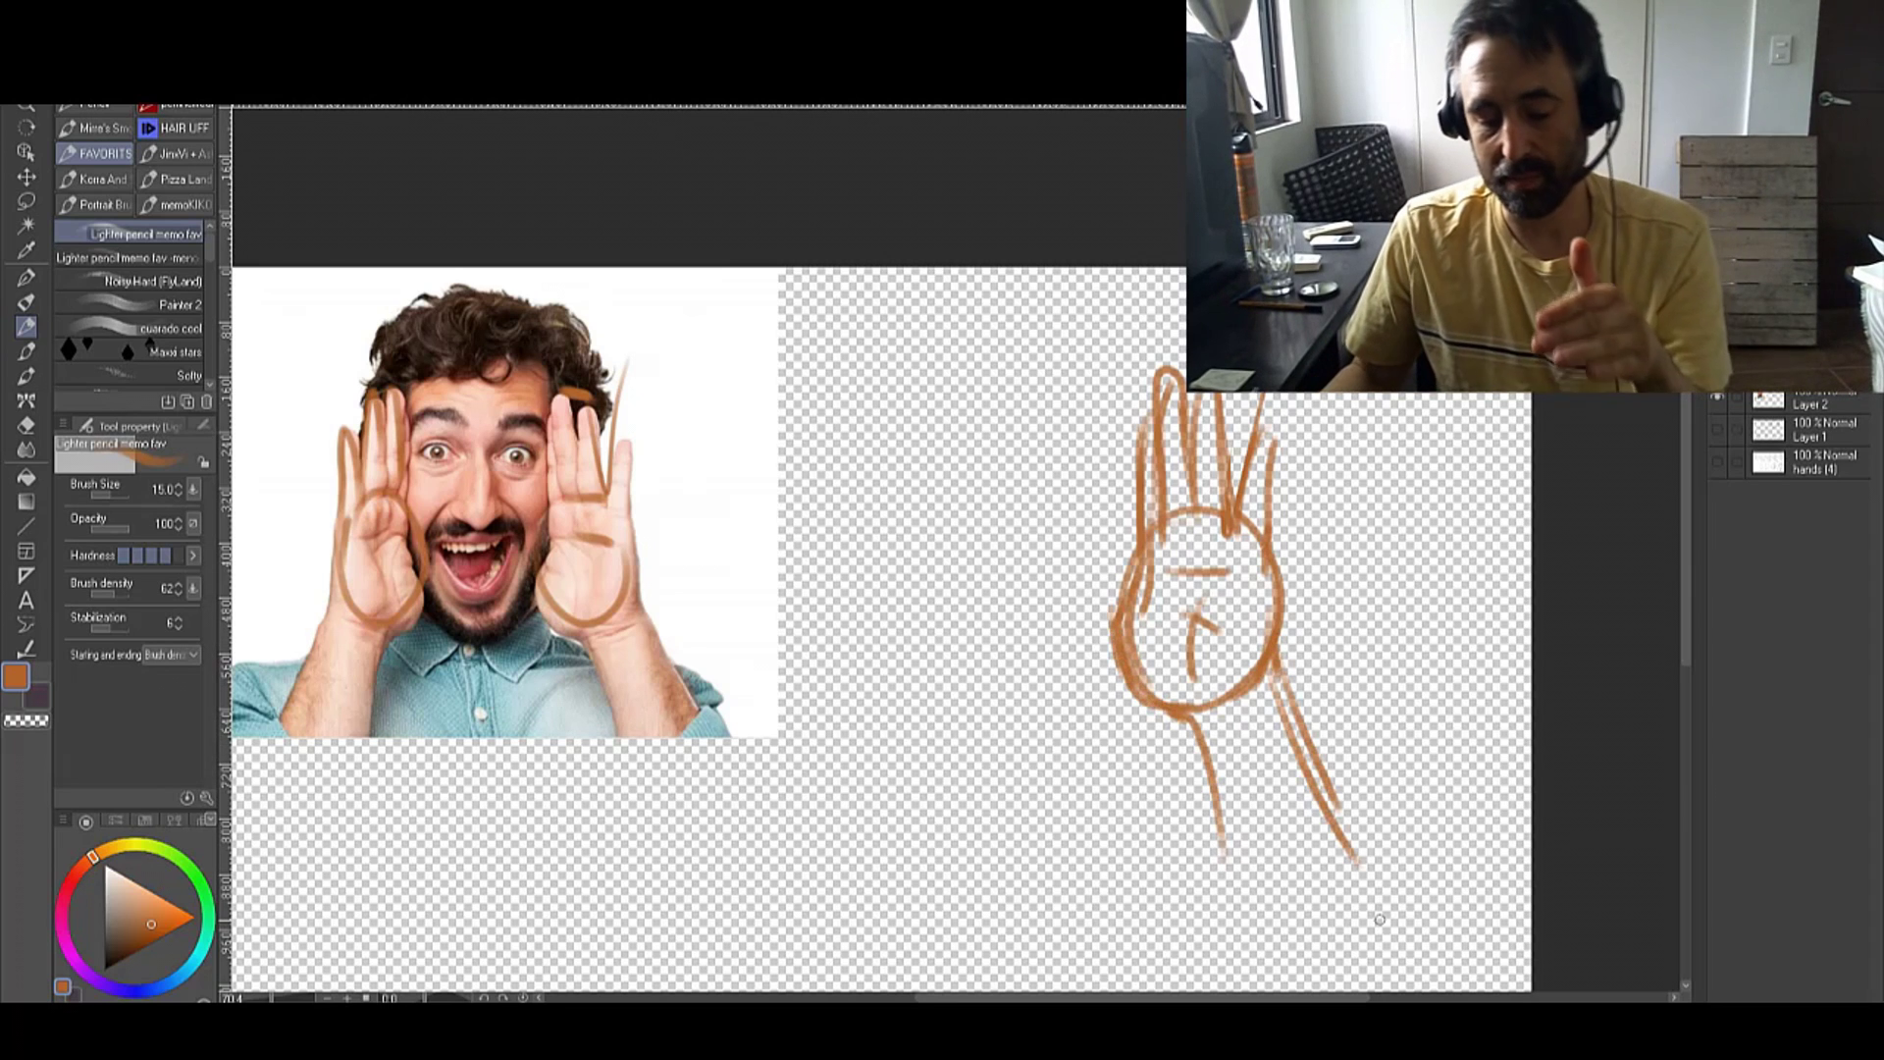